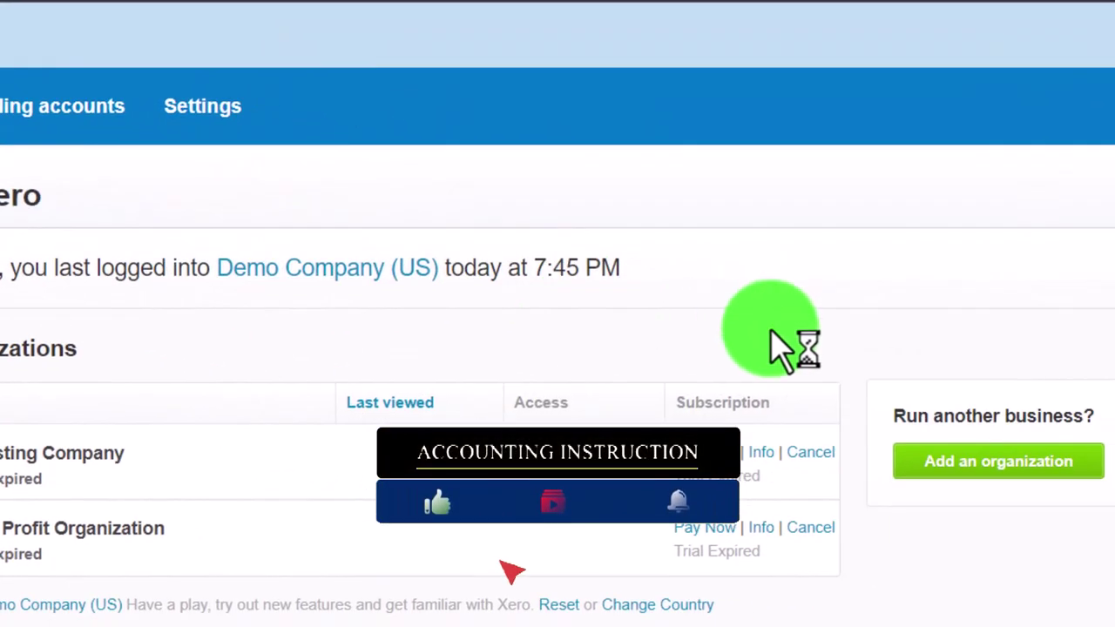
Step: Reset the Demo Company (US) from the My Xero page and confirm the reset
{"action": "key", "text": "ctrl+plus"}
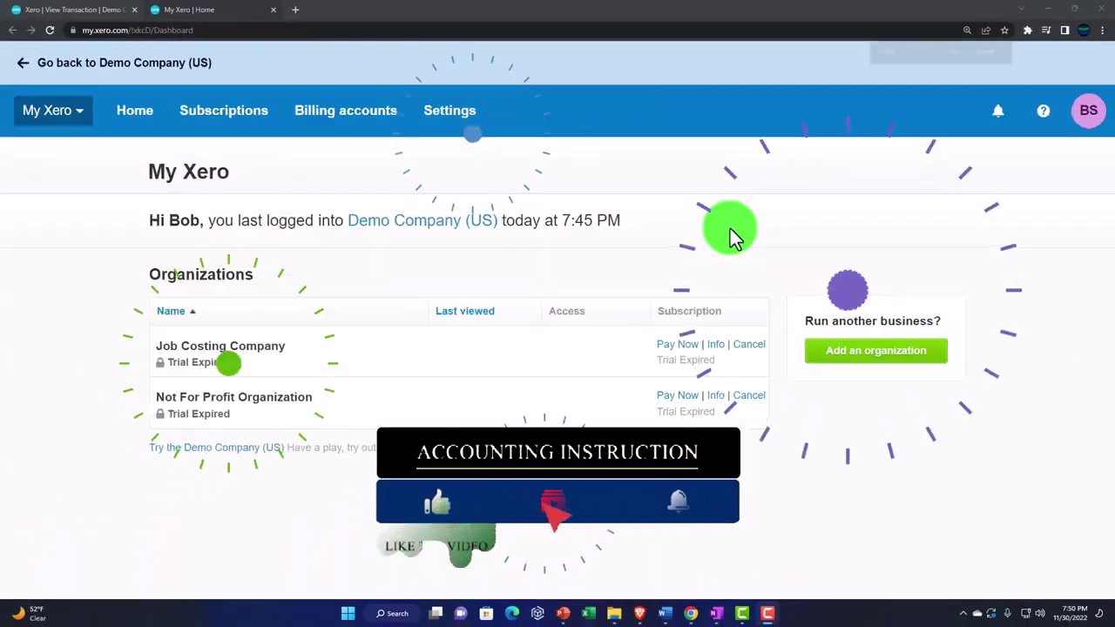
{"action": "key", "text": "ctrl+plus"}
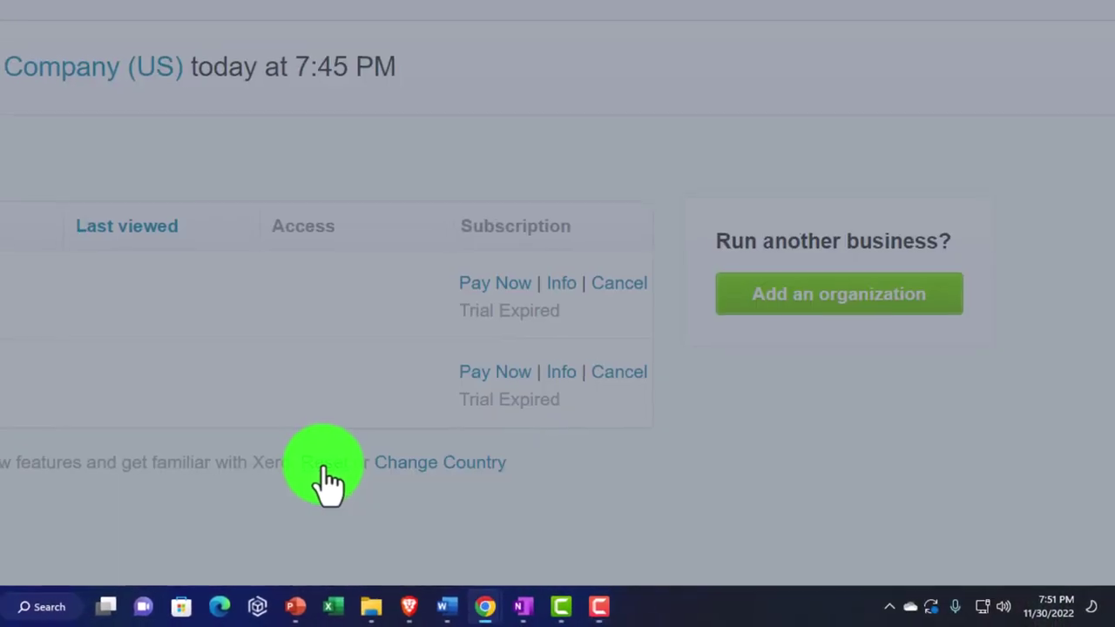
{"action": "left_click", "coordinate": [311, 462]}
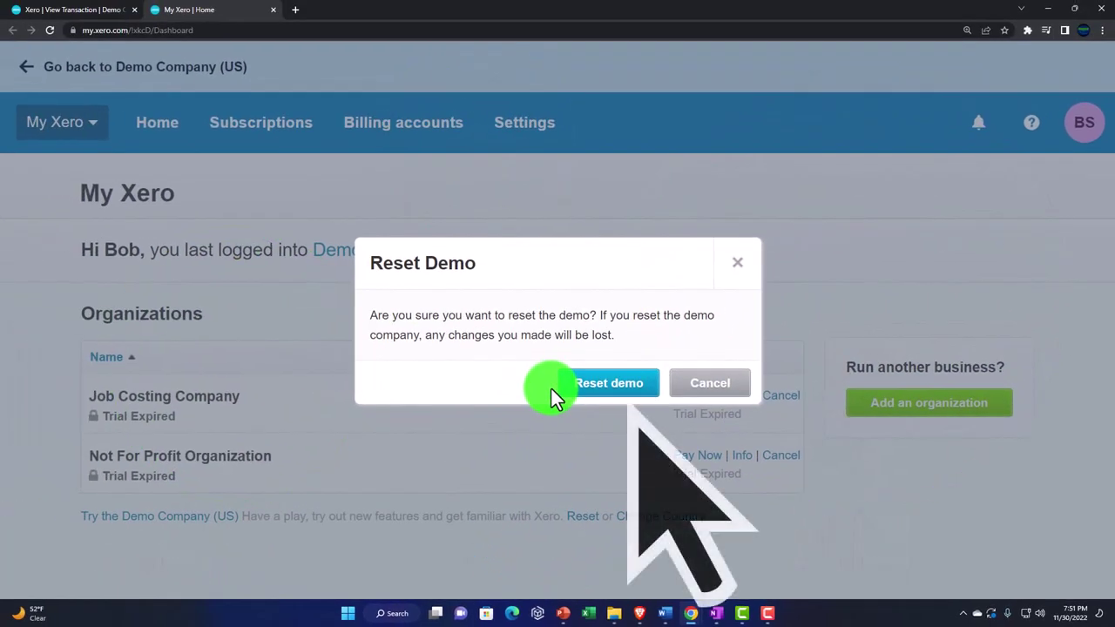
{"action": "left_click", "coordinate": [508, 372]}
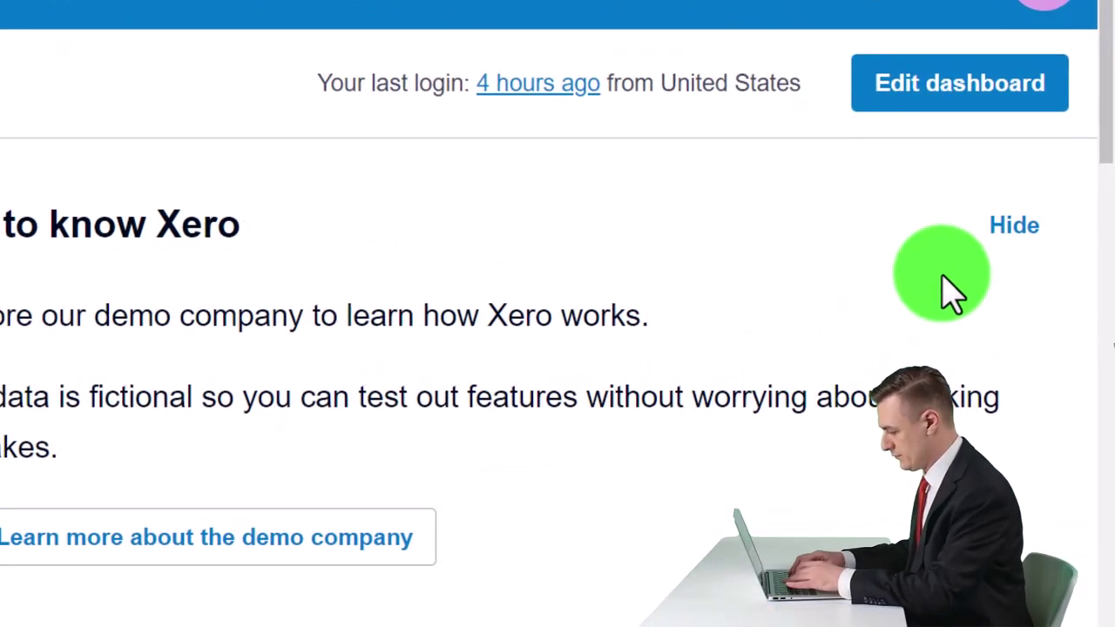
Step: Hide the demo company introduction on the dashboard and close the old View Transaction browser tab
{"action": "left_click", "coordinate": [1004, 241]}
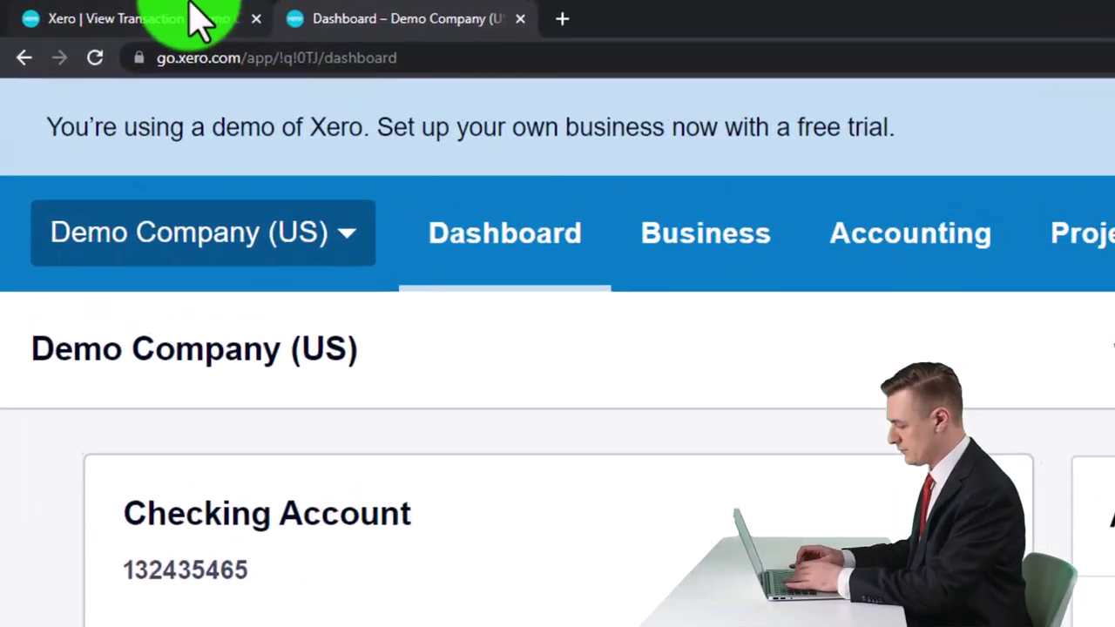
{"action": "left_click", "coordinate": [128, 11]}
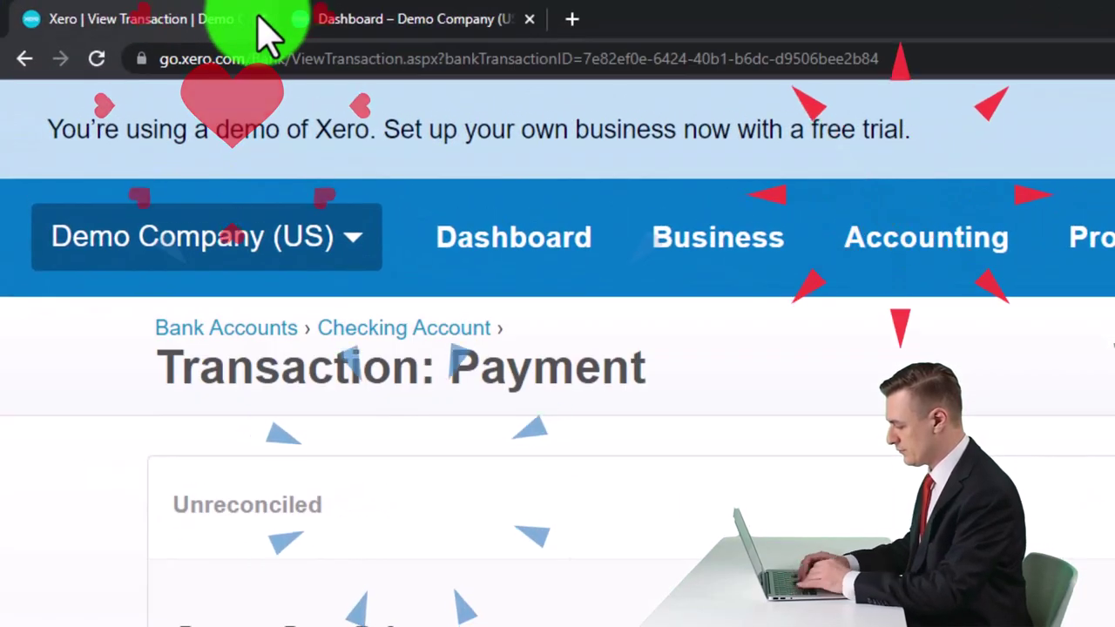
{"action": "left_click", "coordinate": [263, 19]}
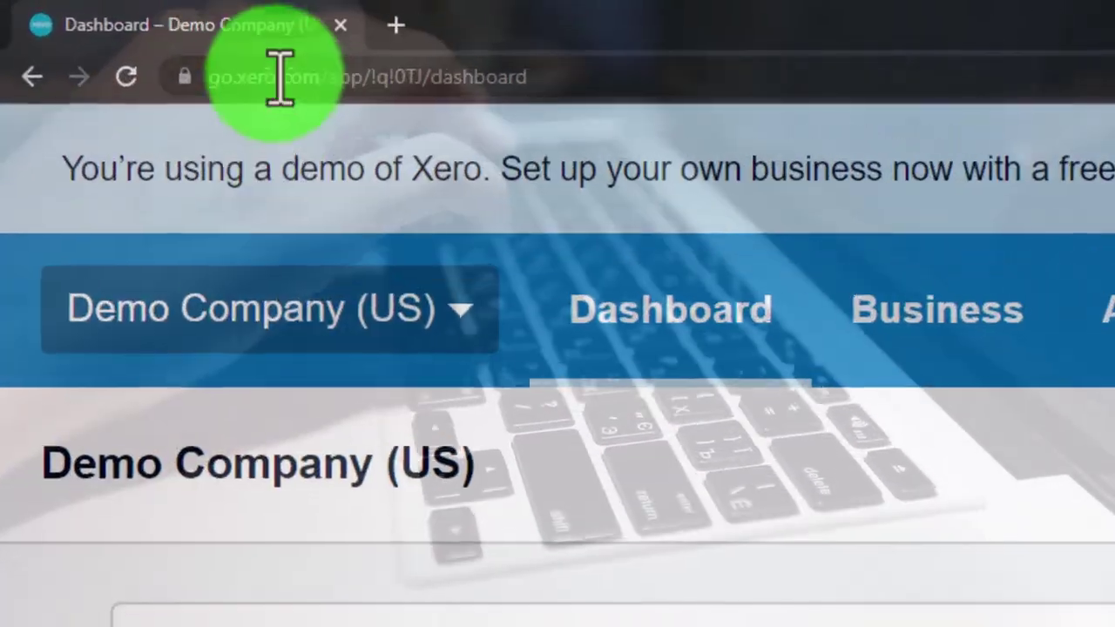
Step: Duplicate the dashboard browser tab twice so that three Demo Company tabs are open
{"action": "right_click", "coordinate": [229, 21]}
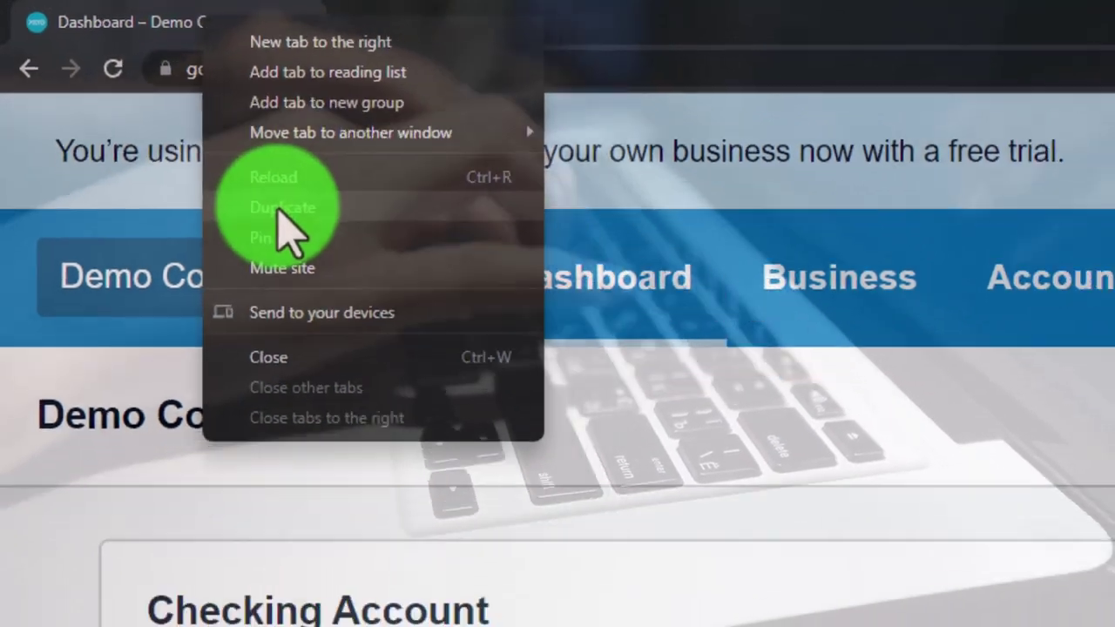
{"action": "left_click", "coordinate": [305, 234]}
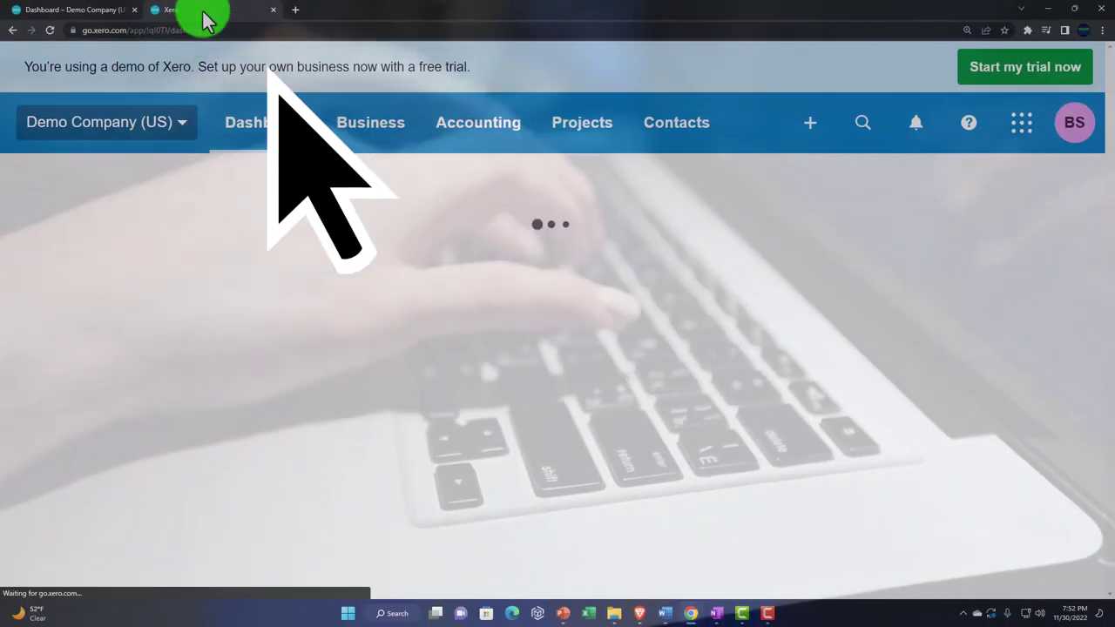
{"action": "right_click", "coordinate": [206, 12]}
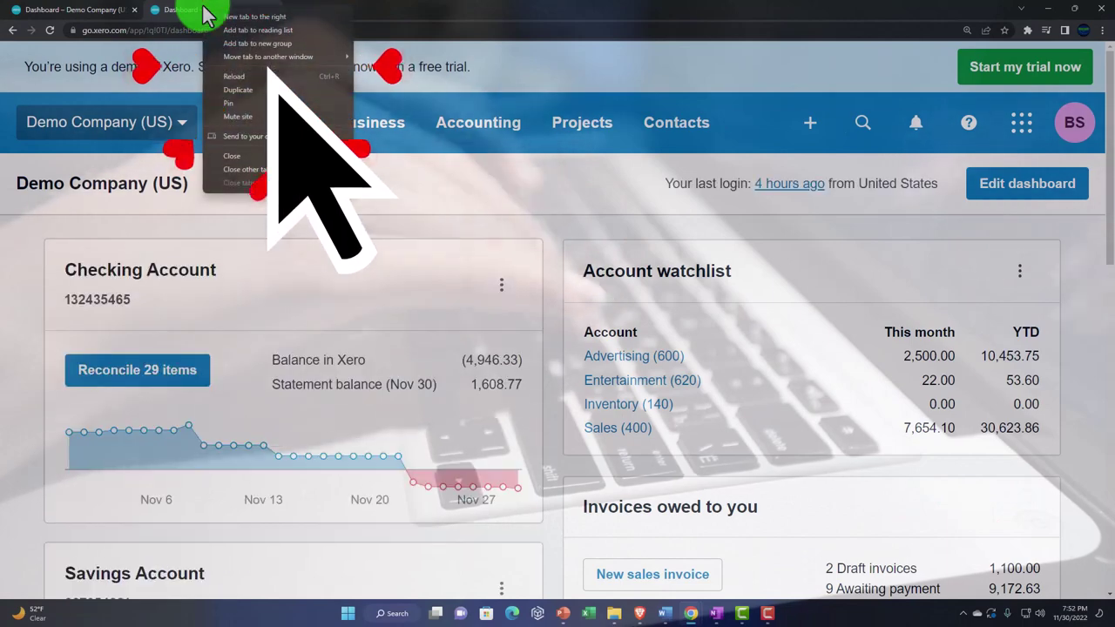
{"action": "left_click", "coordinate": [234, 95]}
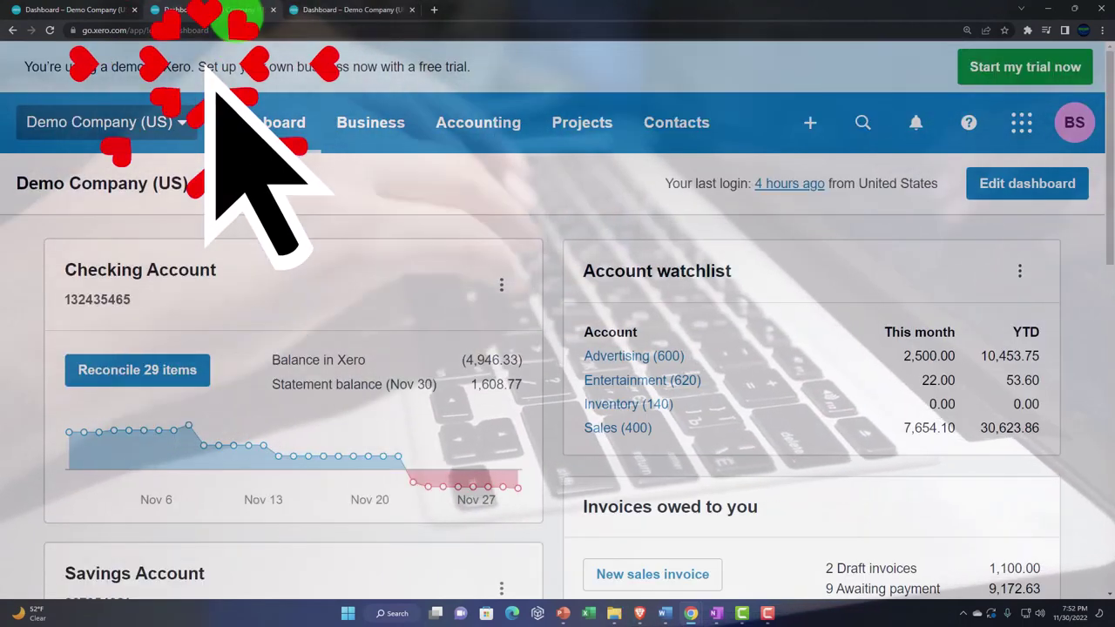
Step: Open the Balance Sheet report from the favorite reports in the middle browser tab
{"action": "left_click", "coordinate": [475, 123]}
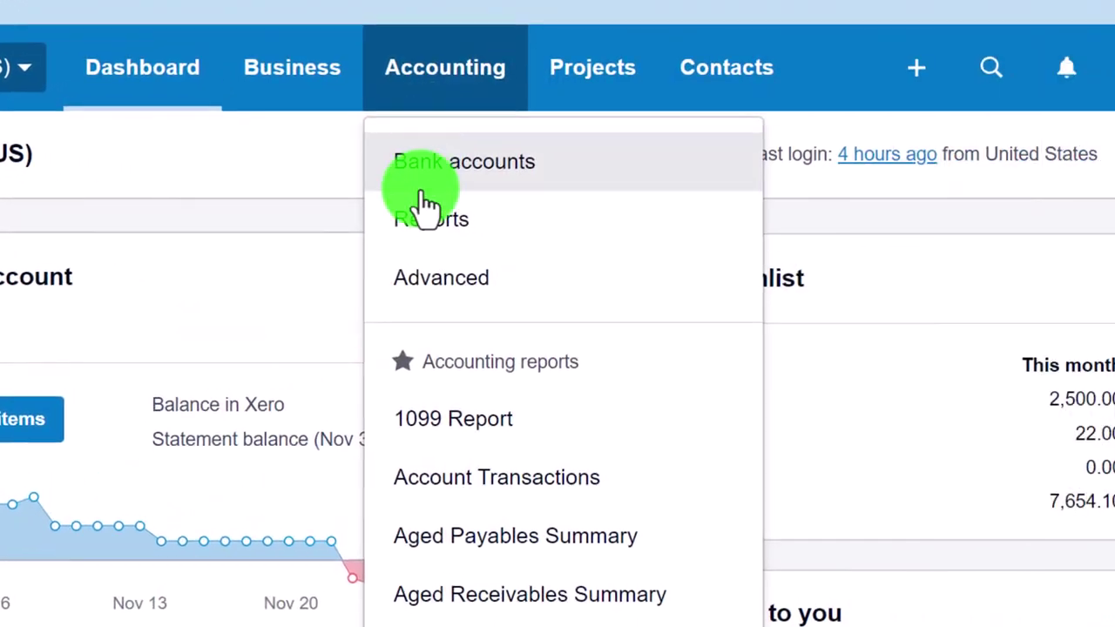
{"action": "left_click", "coordinate": [471, 228]}
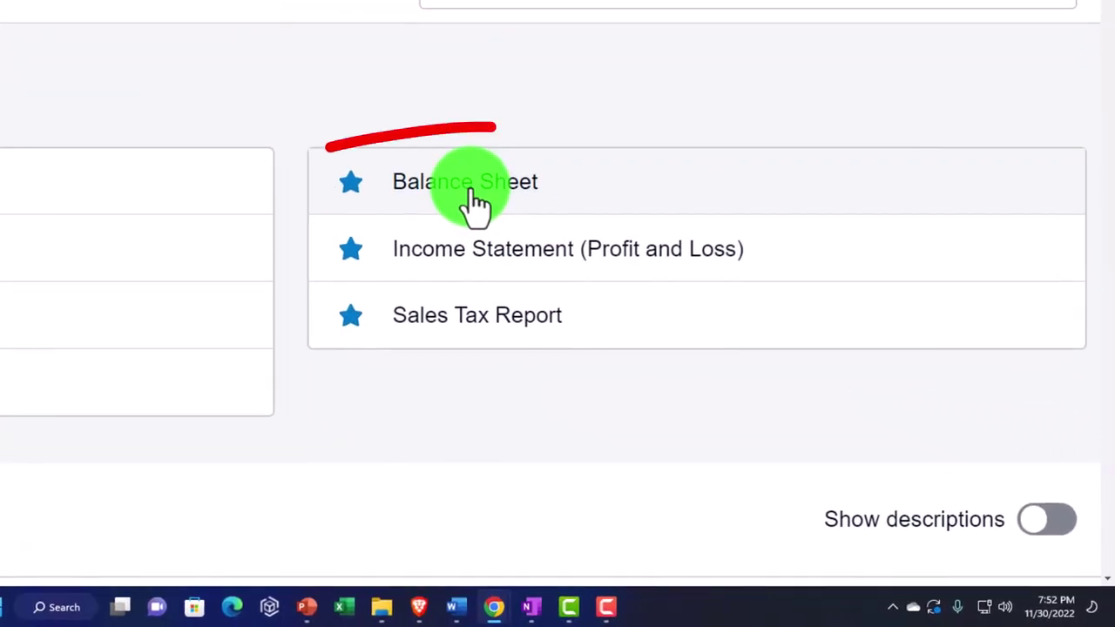
{"action": "left_click", "coordinate": [475, 200]}
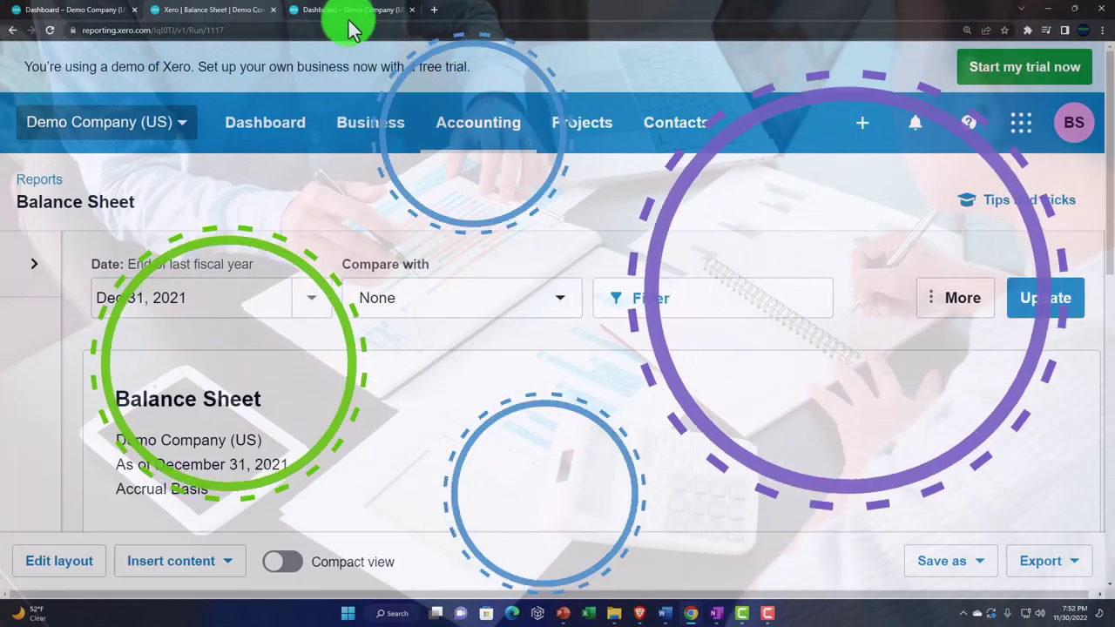
Step: Open the Income Statement (Profit and Loss) report in the third browser tab
{"action": "left_click", "coordinate": [342, 16]}
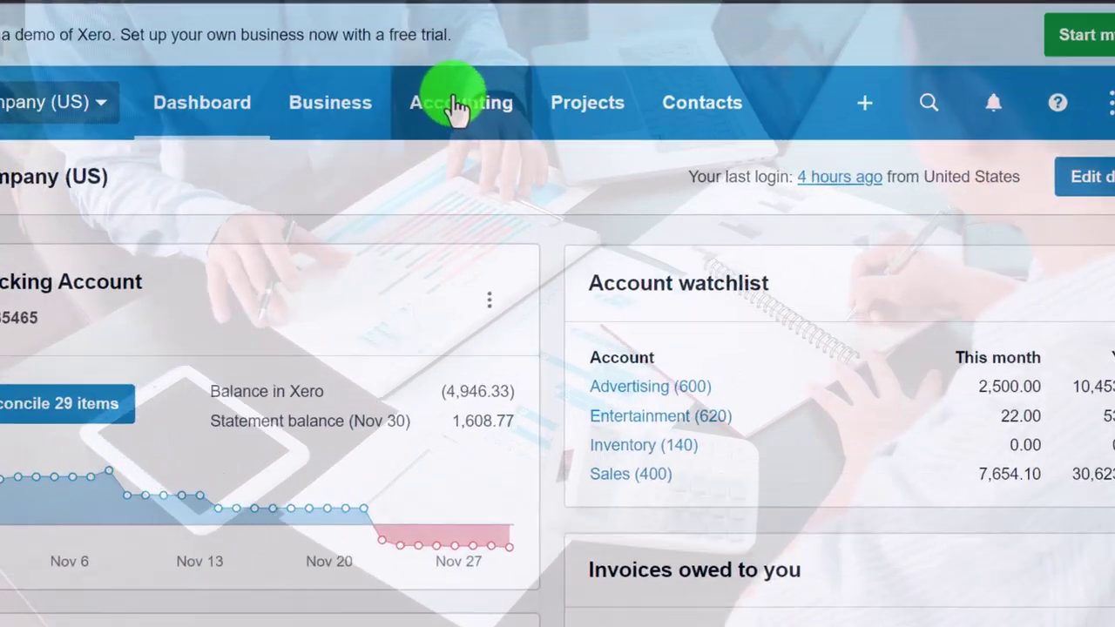
{"action": "left_click", "coordinate": [478, 124]}
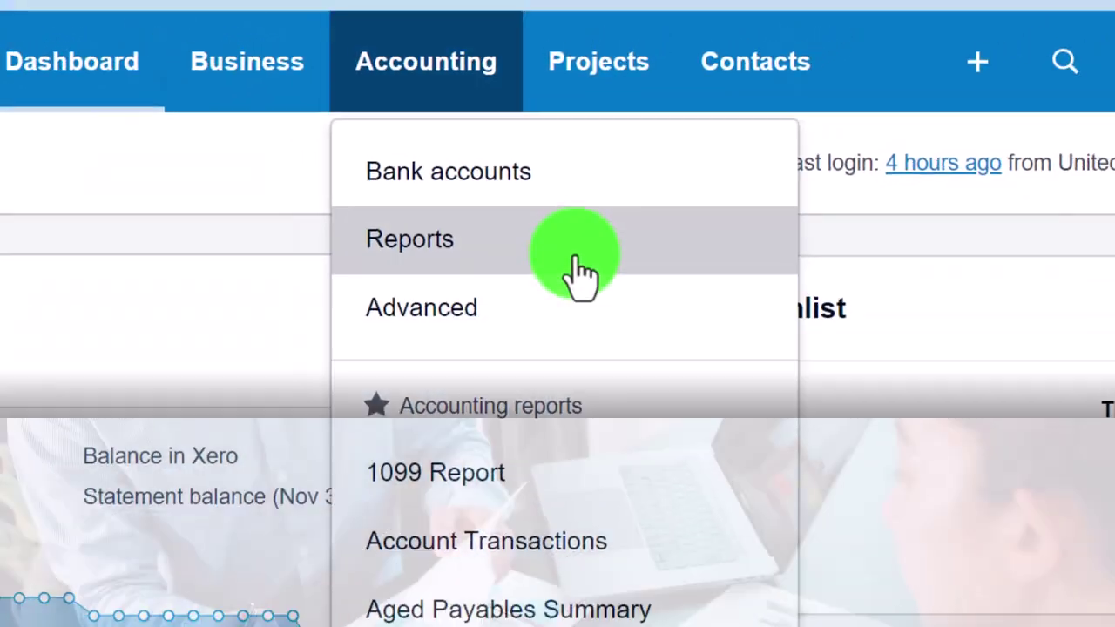
{"action": "left_click", "coordinate": [409, 261]}
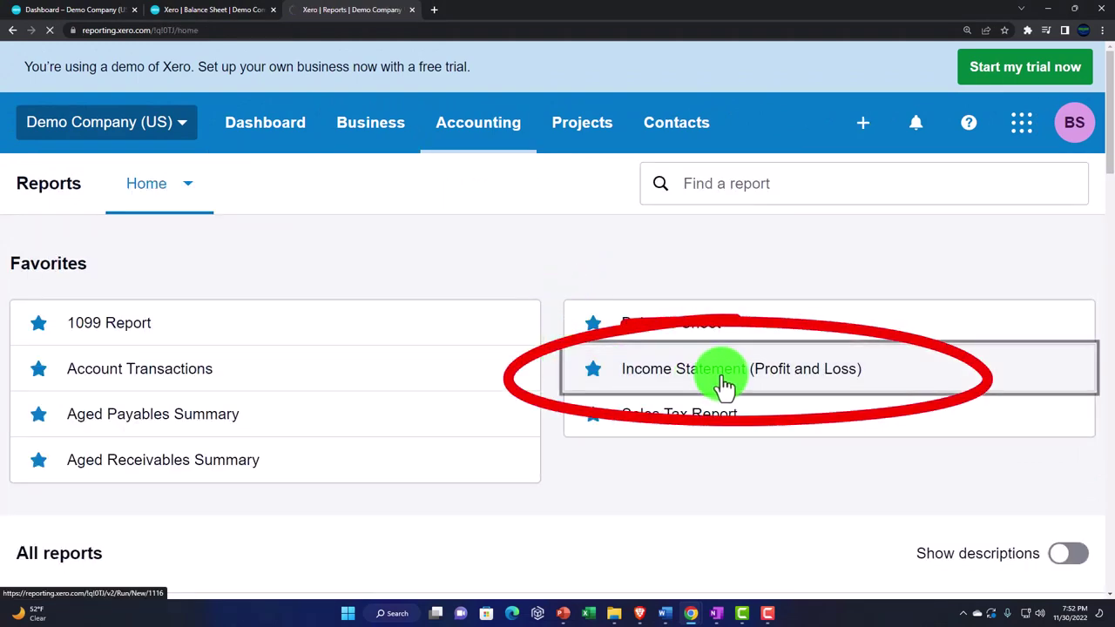
Step: Set the Balance Sheet to the custom date Dec 31, 2022, update the report and review it down to equity
{"action": "left_click", "coordinate": [240, 17]}
{"action": "scroll", "coordinate": [360, 332], "scroll_direction": "down", "scroll_amount": 2}
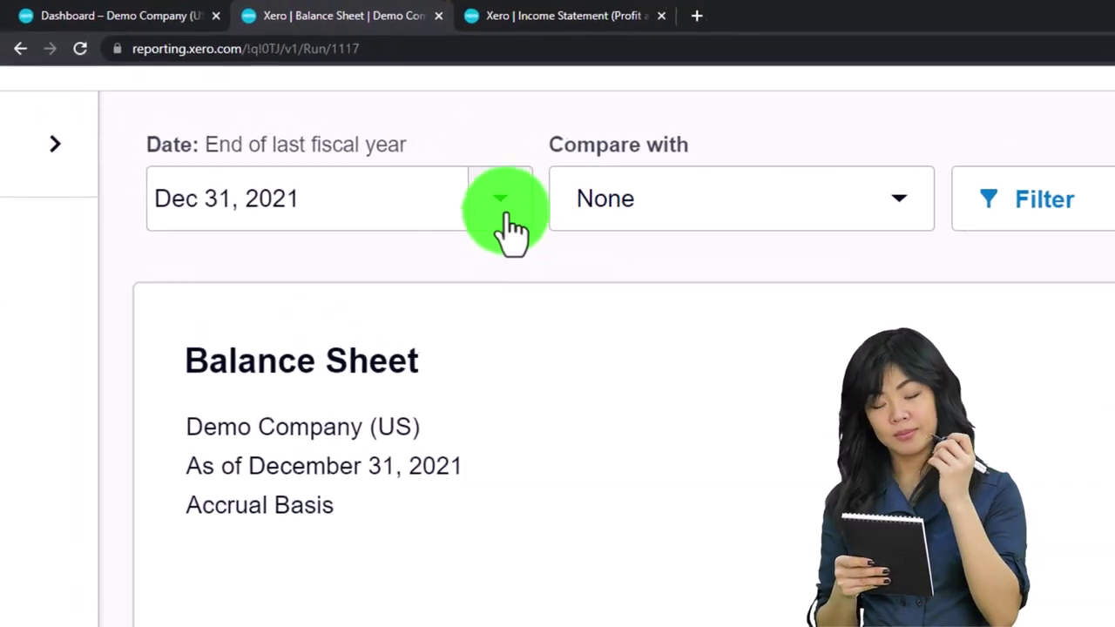
{"action": "left_click", "coordinate": [504, 213]}
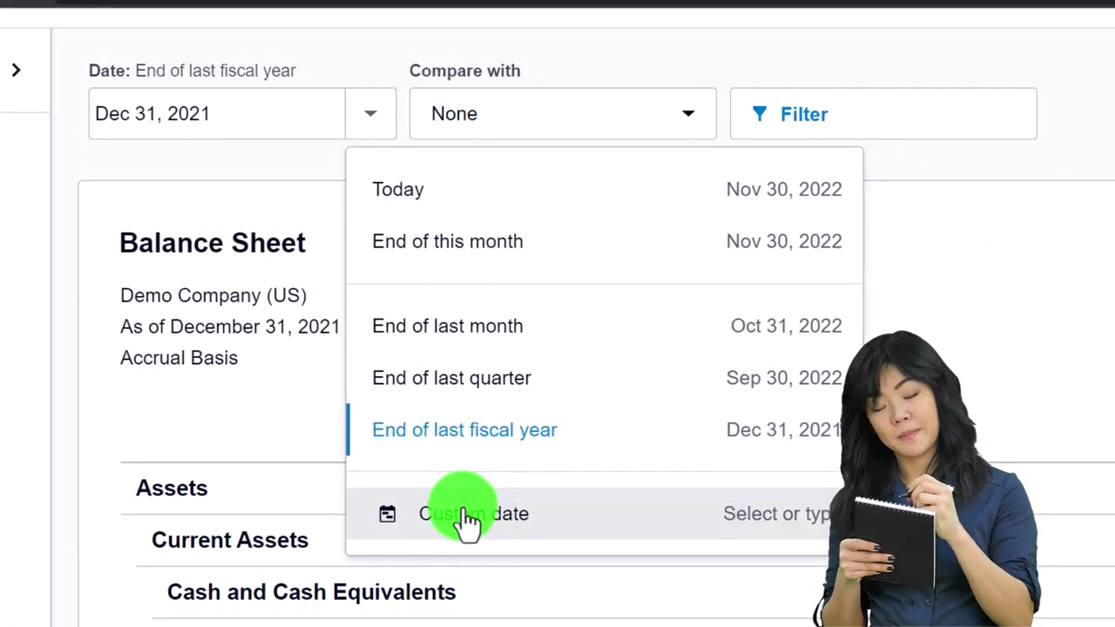
{"action": "left_click", "coordinate": [463, 519]}
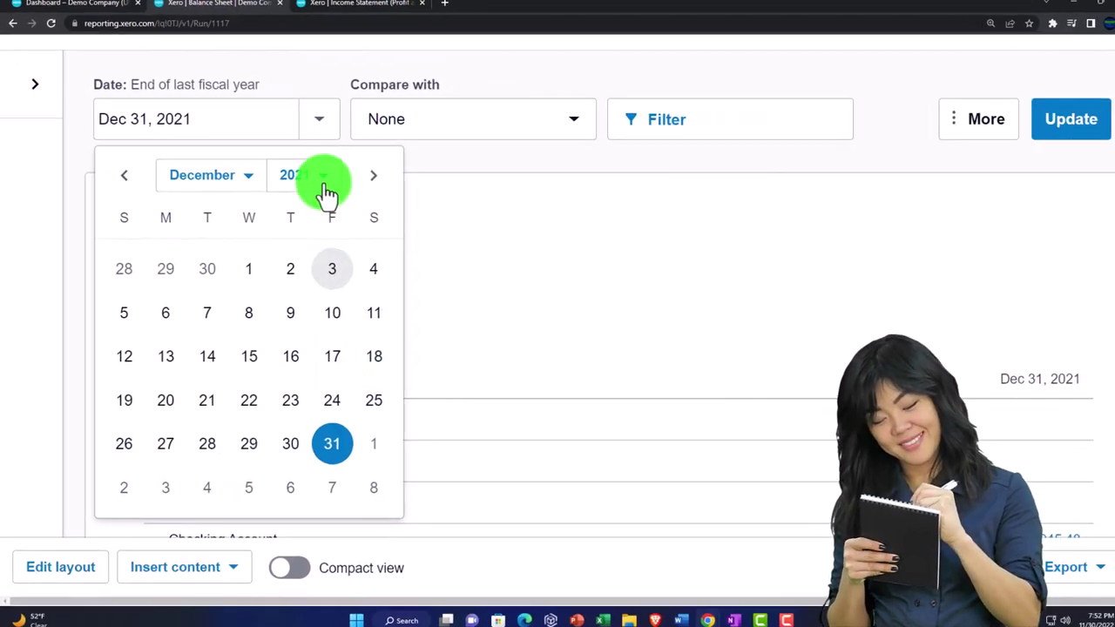
{"action": "left_click", "coordinate": [316, 180]}
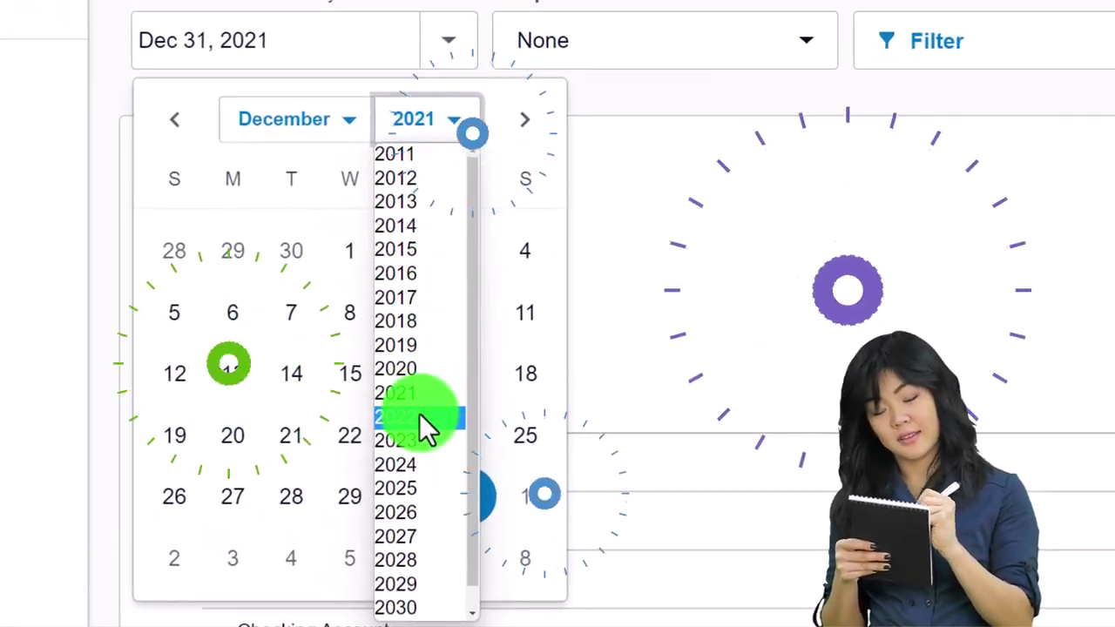
{"action": "left_click", "coordinate": [420, 419]}
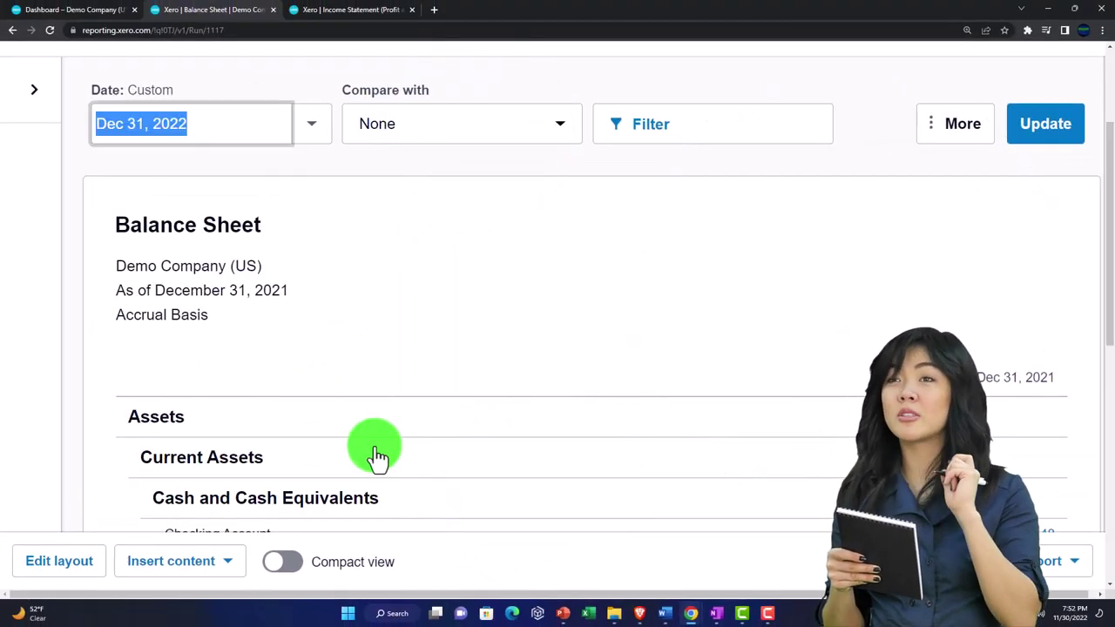
{"action": "left_click", "coordinate": [1046, 124]}
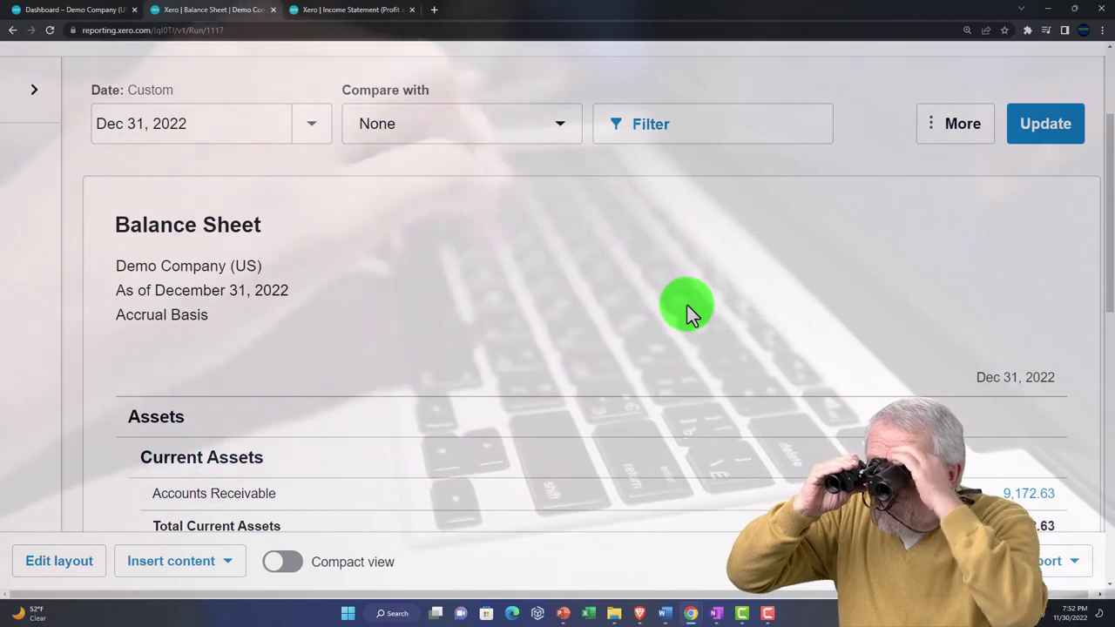
{"action": "scroll", "coordinate": [688, 309], "scroll_direction": "down", "scroll_amount": 3}
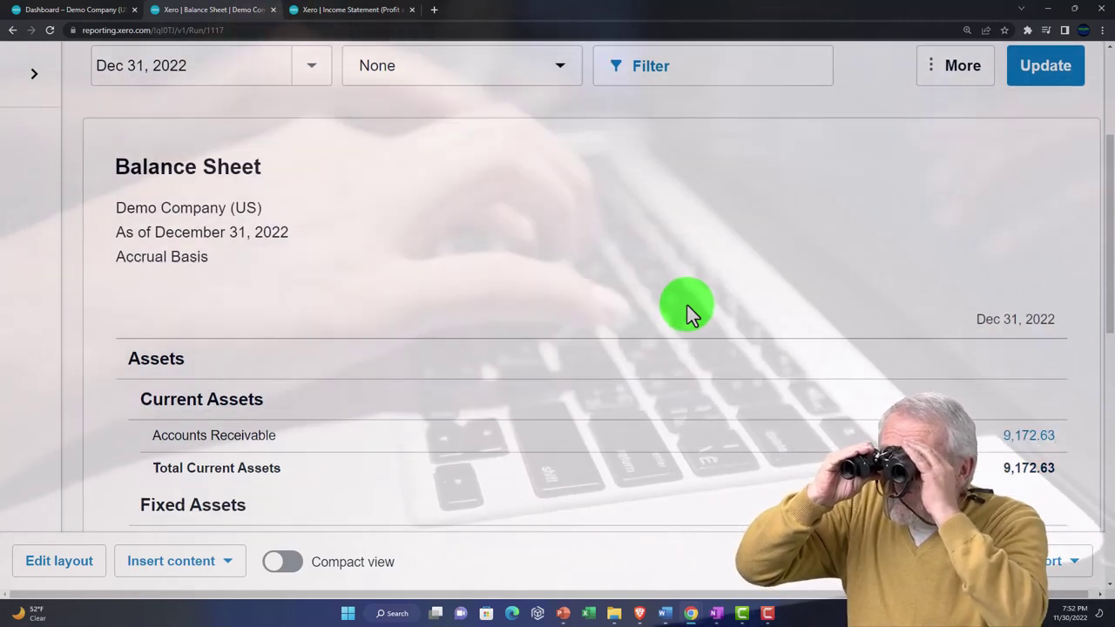
{"action": "scroll", "coordinate": [688, 310], "scroll_direction": "down", "scroll_amount": 5}
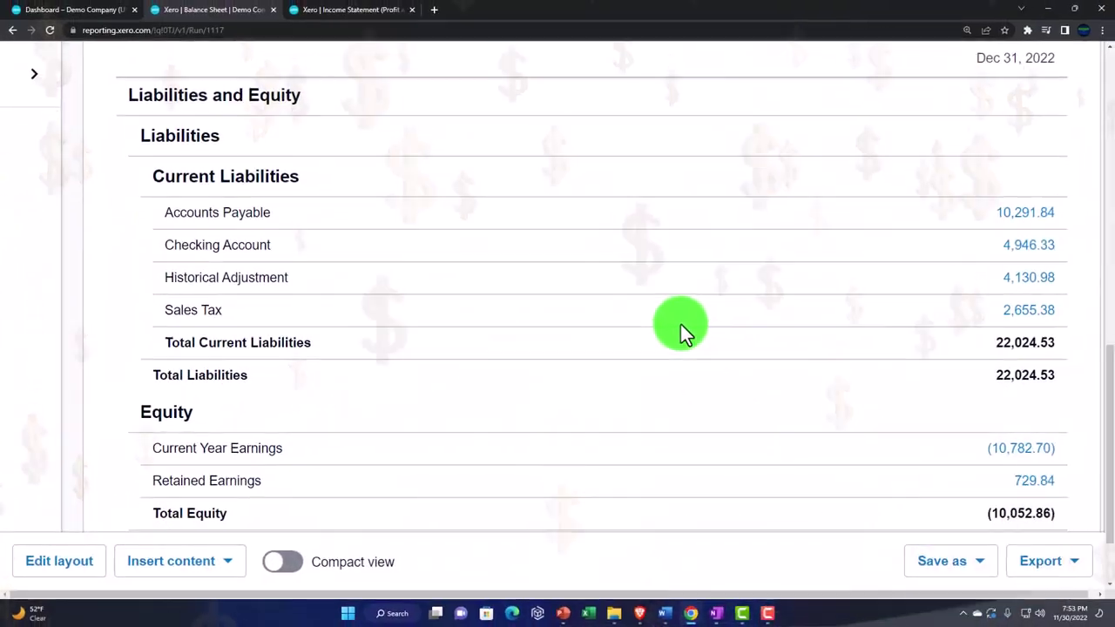
Step: Switch to OneNote to examine the purchase order step in the vendor cycle flowchart, and return to the Balance Sheet
{"action": "key", "text": "alt+Tab"}
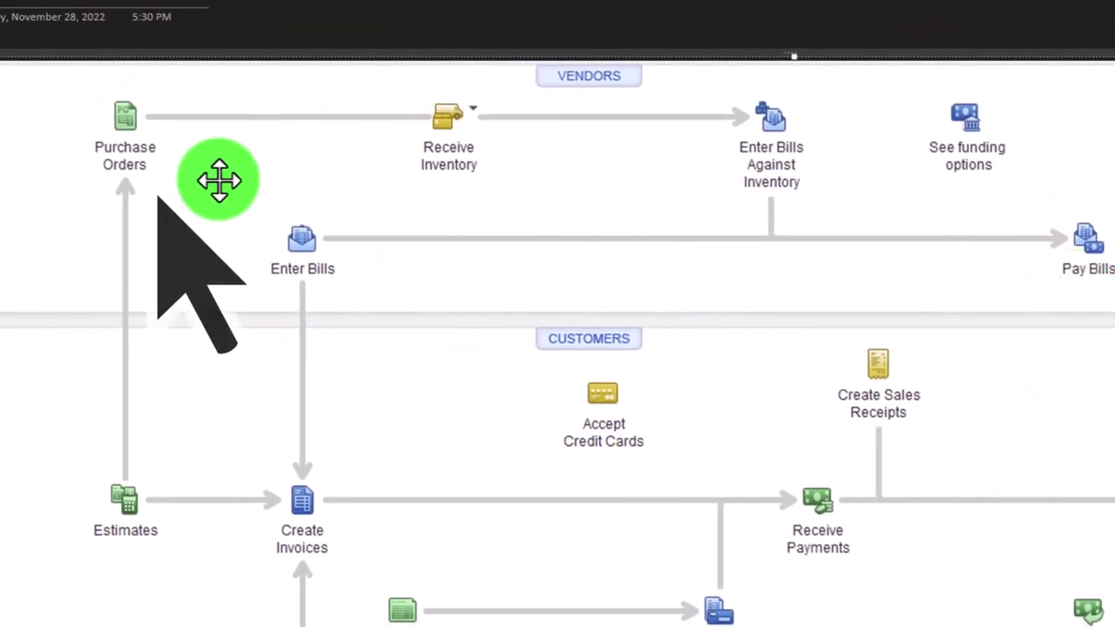
{"action": "left_click", "coordinate": [145, 165]}
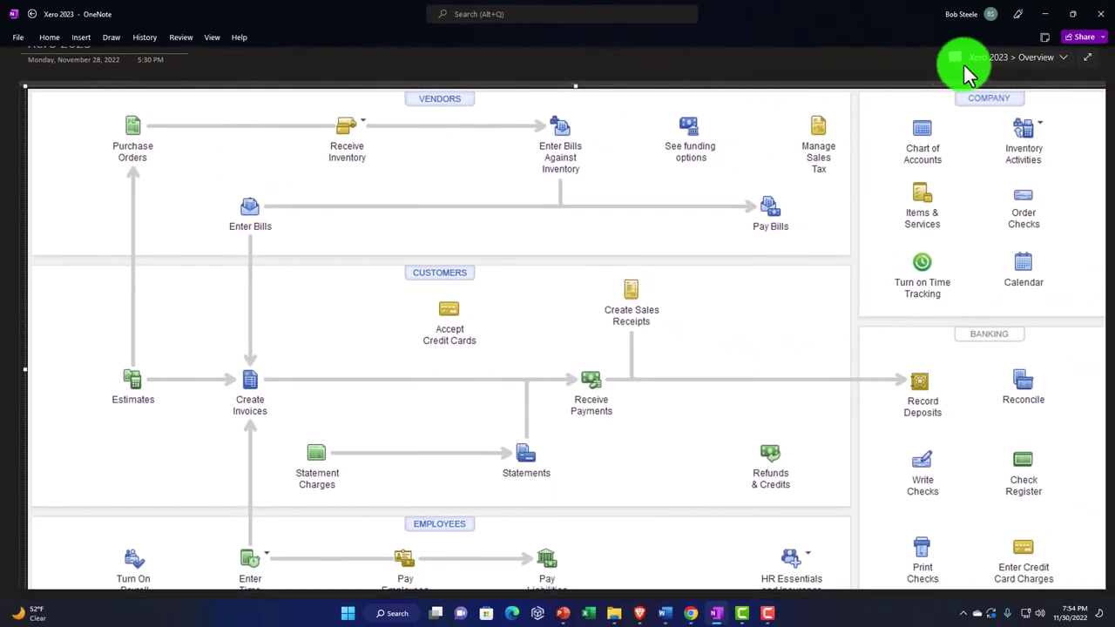
{"action": "left_click", "coordinate": [1048, 15]}
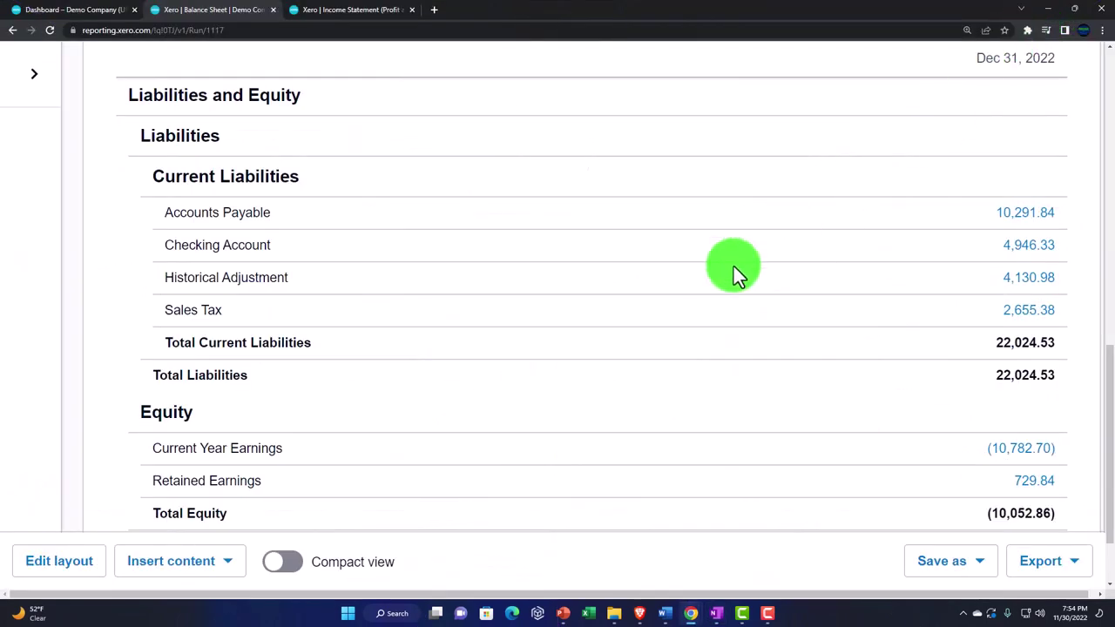
{"action": "left_click", "coordinate": [559, 324]}
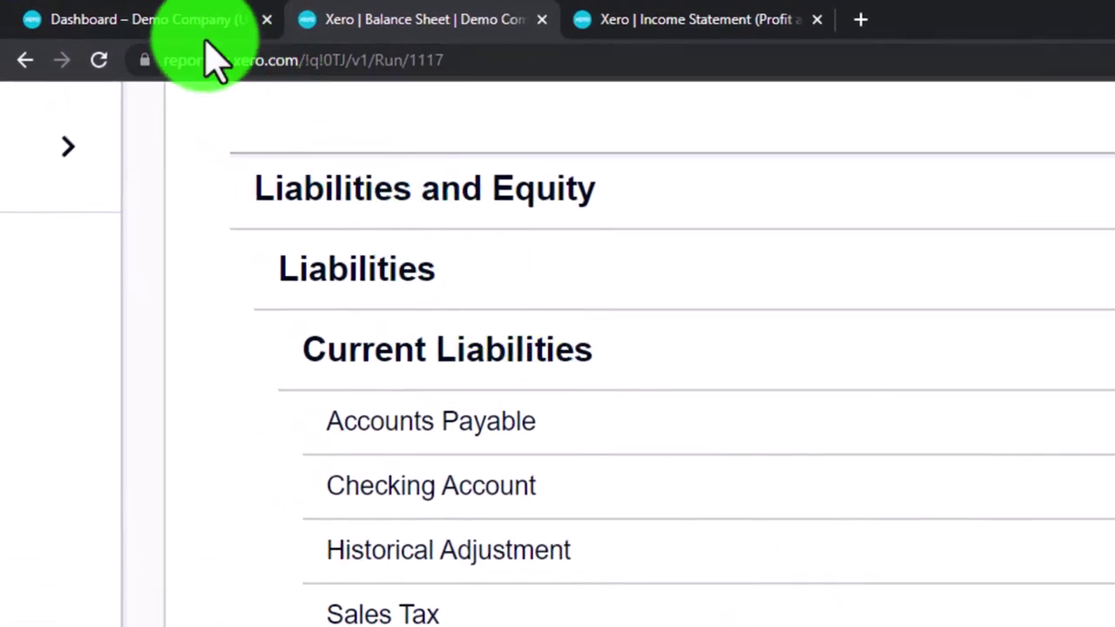
Step: Start a new bill from the dashboard tab, enter AAA as a new contact in From, and keep the bill date Nov 30, 2022
{"action": "left_click", "coordinate": [178, 39]}
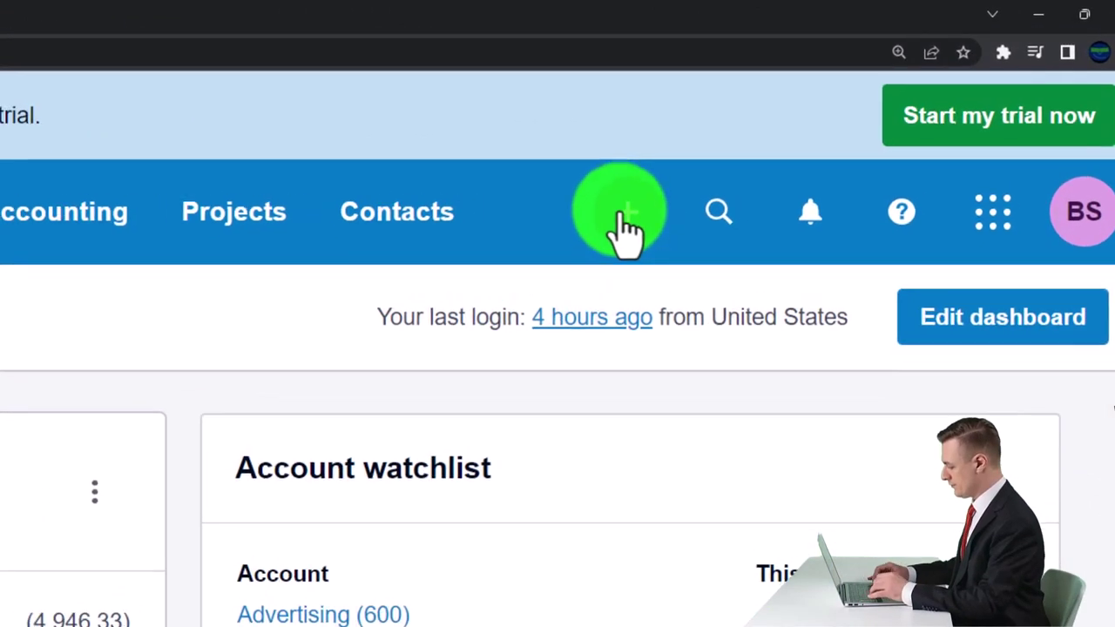
{"action": "left_click", "coordinate": [812, 125]}
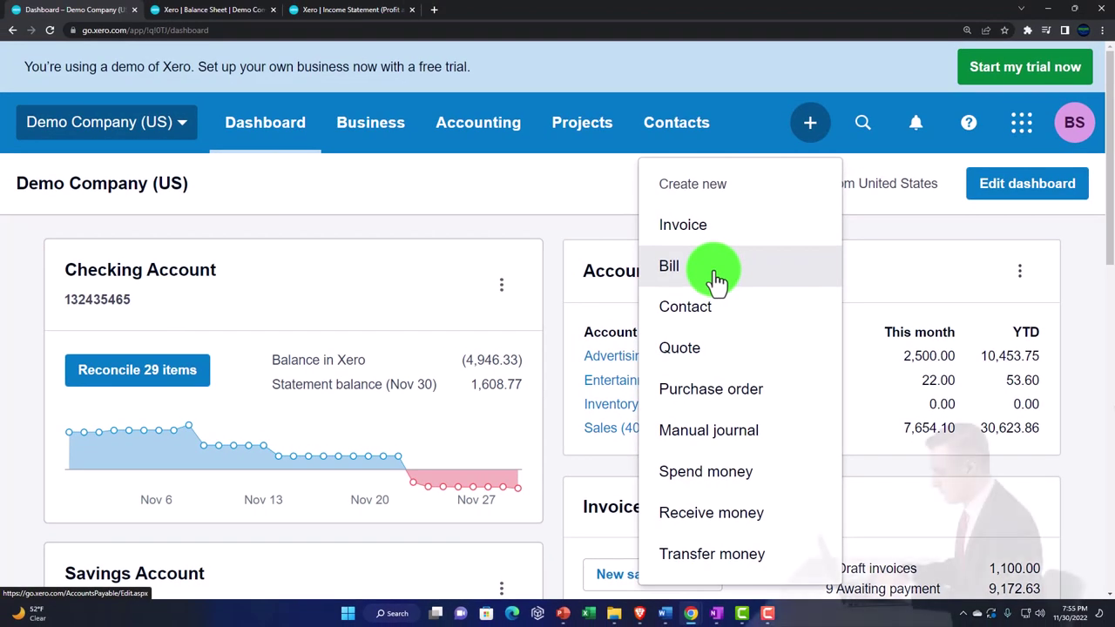
{"action": "left_click", "coordinate": [715, 277]}
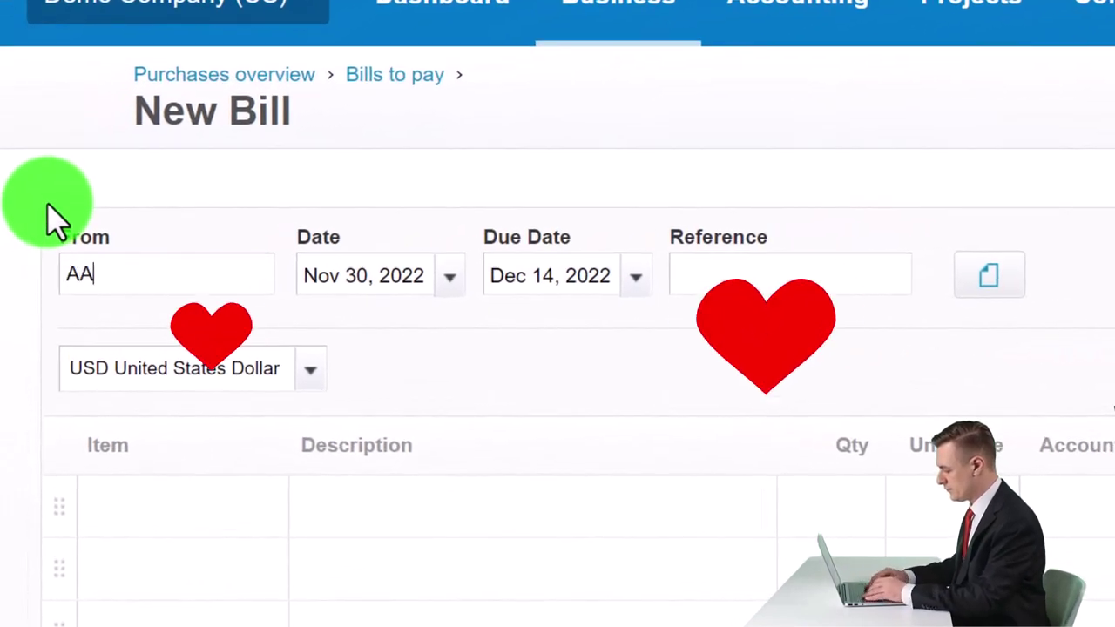
{"action": "type", "text": "A"}
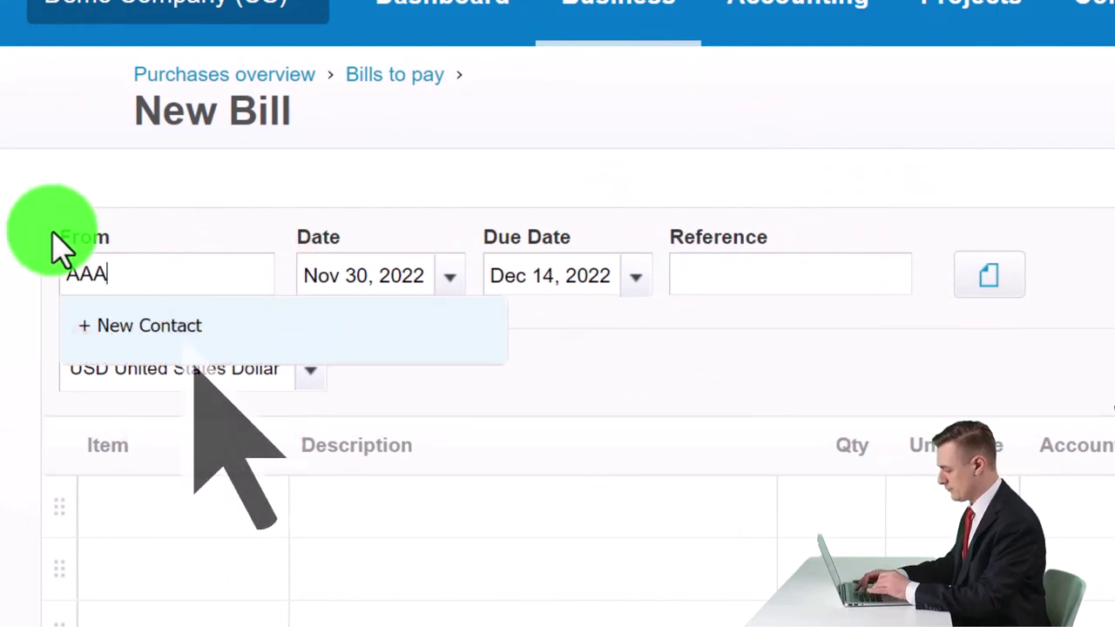
{"action": "left_click", "coordinate": [174, 322]}
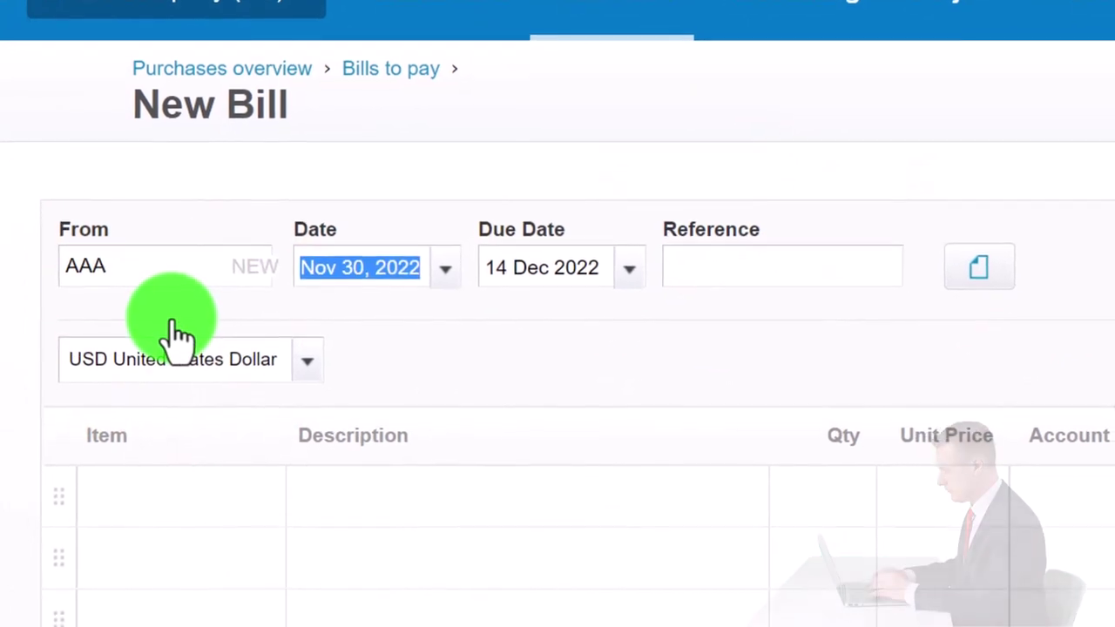
{"action": "key", "text": "Tab"}
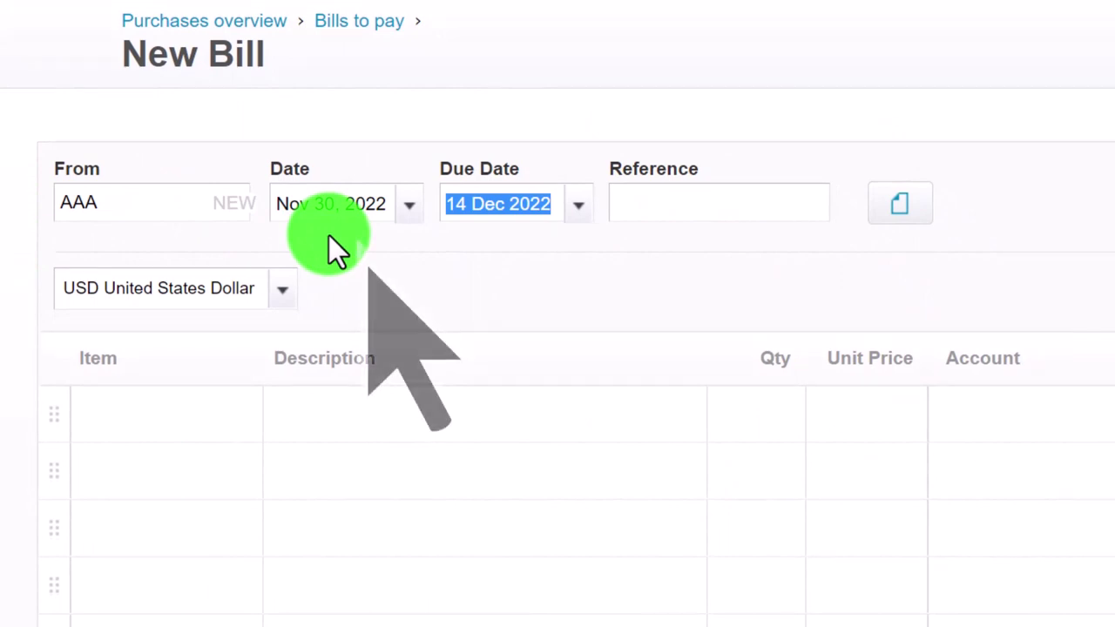
Step: Set the bill's due date to Dec 14, 2022, and look at the related files options without attaching anything
{"action": "left_click", "coordinate": [329, 235]}
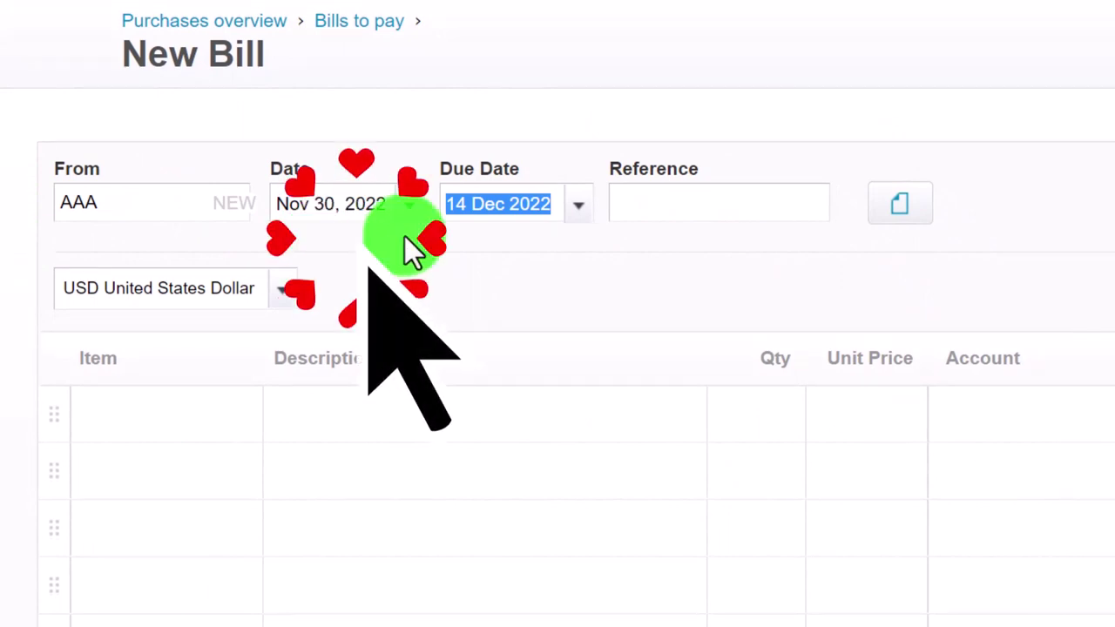
{"action": "left_click", "coordinate": [482, 230]}
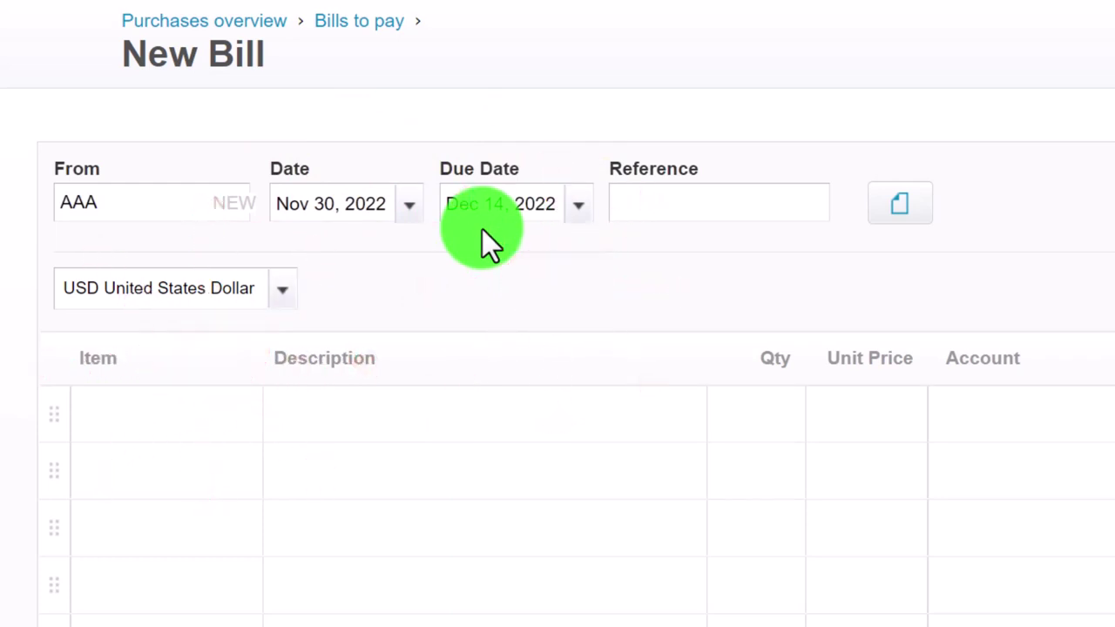
{"action": "left_click", "coordinate": [901, 209]}
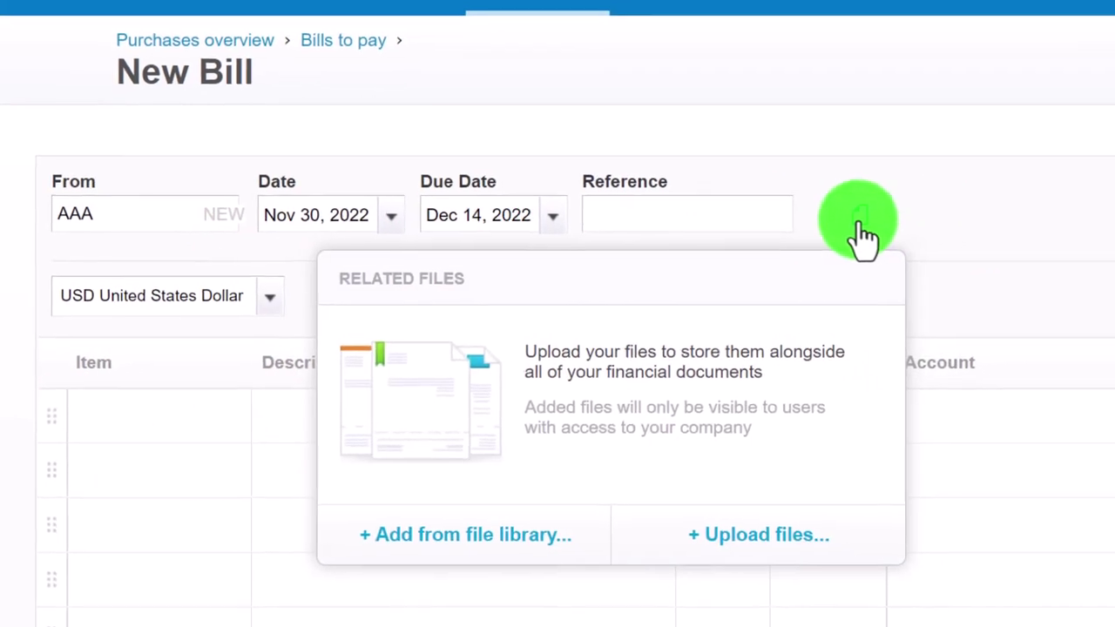
{"action": "left_click", "coordinate": [730, 262]}
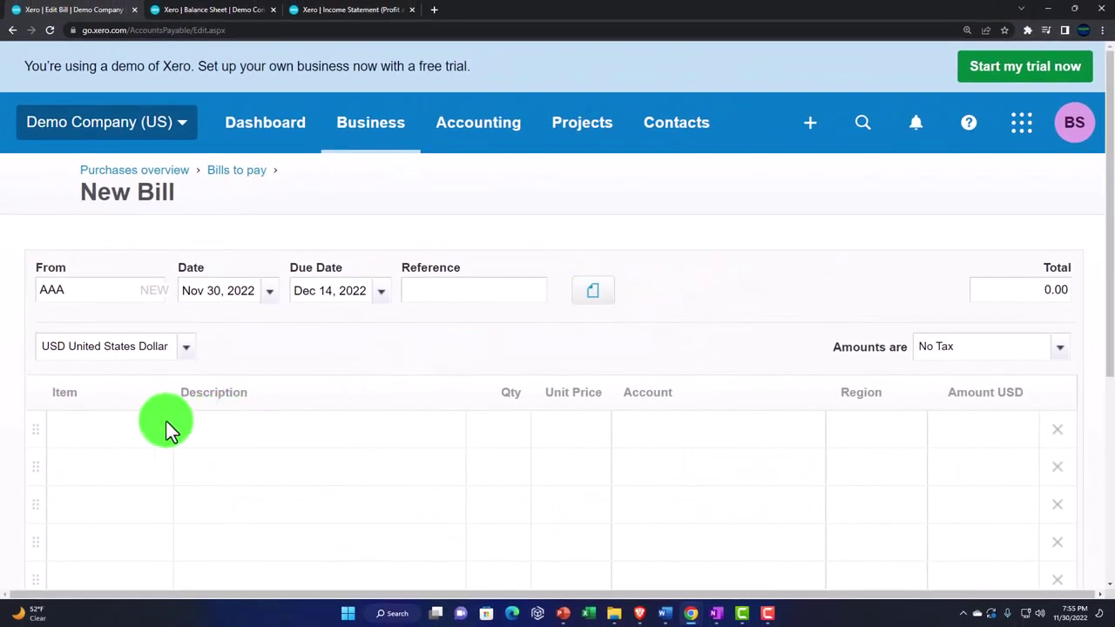
Step: Fill the bill's first line with quantity 1.00 and a unit price of 100, leaving item and description blank
{"action": "left_click", "coordinate": [143, 425]}
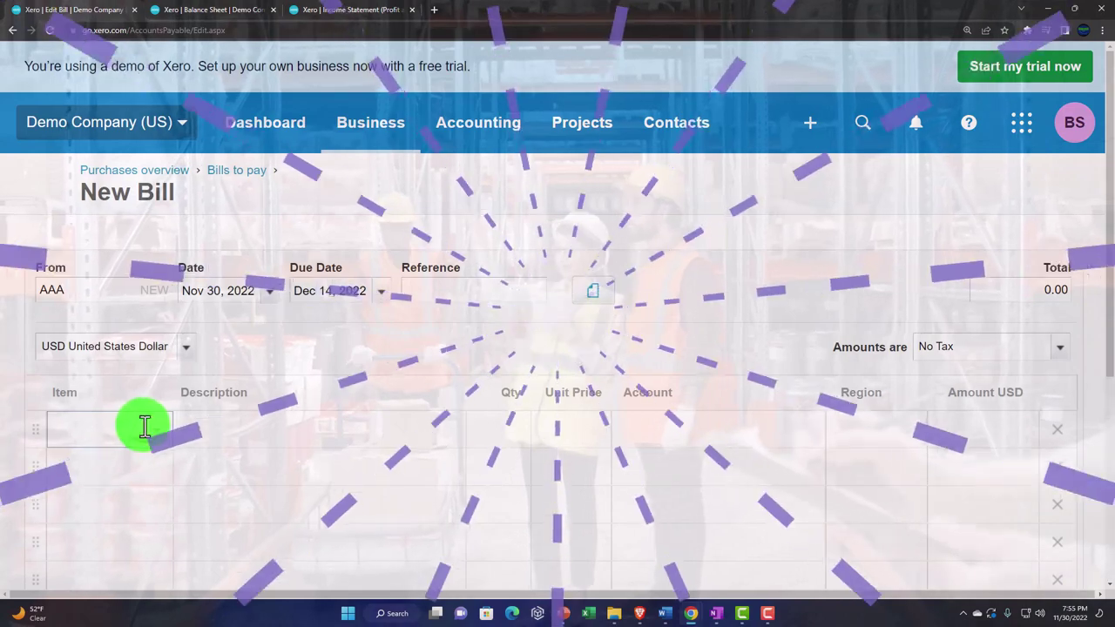
{"action": "key", "text": "Tab"}
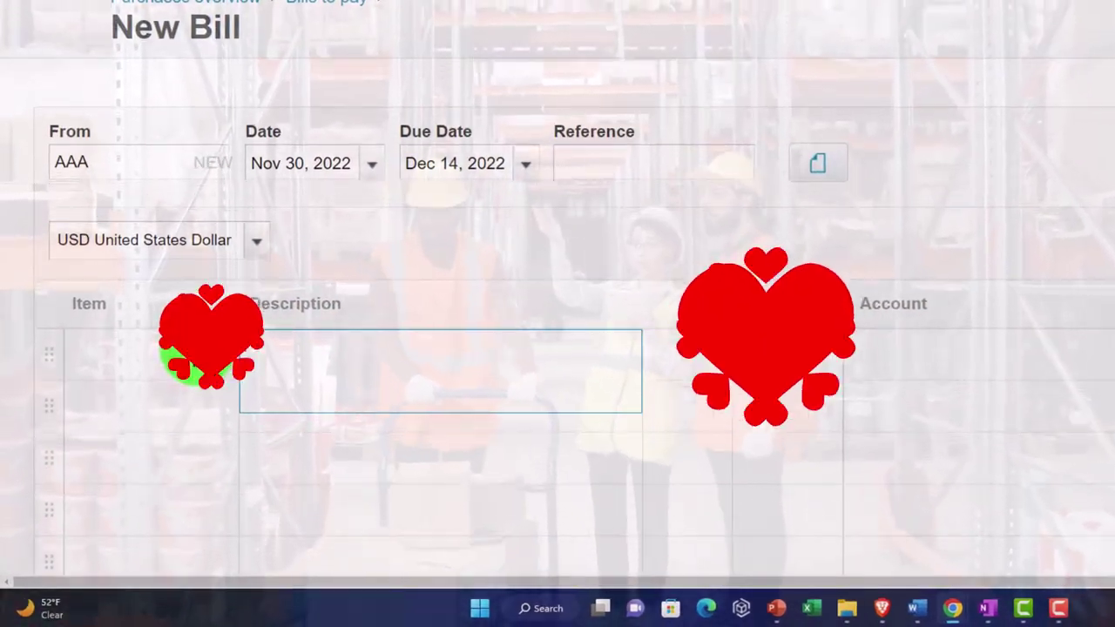
{"action": "key", "text": "Tab"}
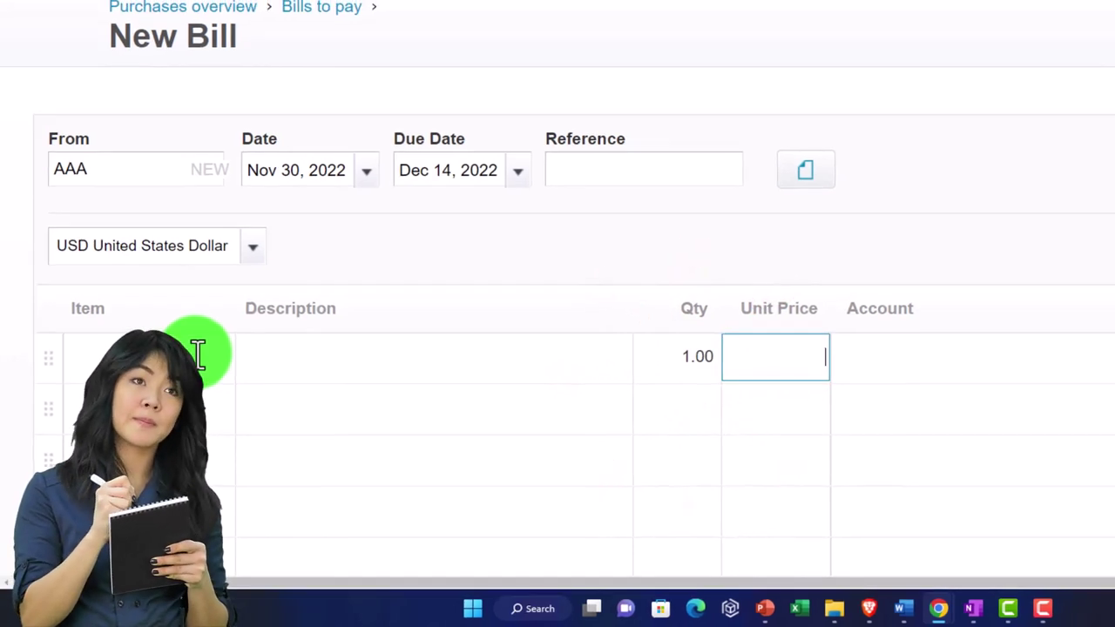
{"action": "type", "text": "100"}
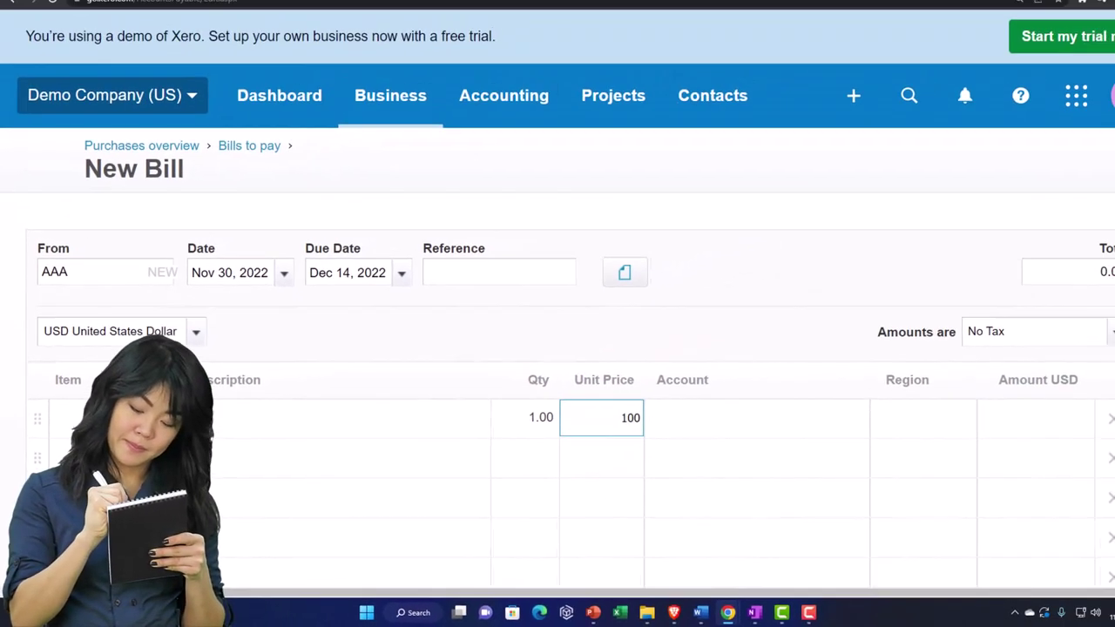
{"action": "key", "text": "Tab"}
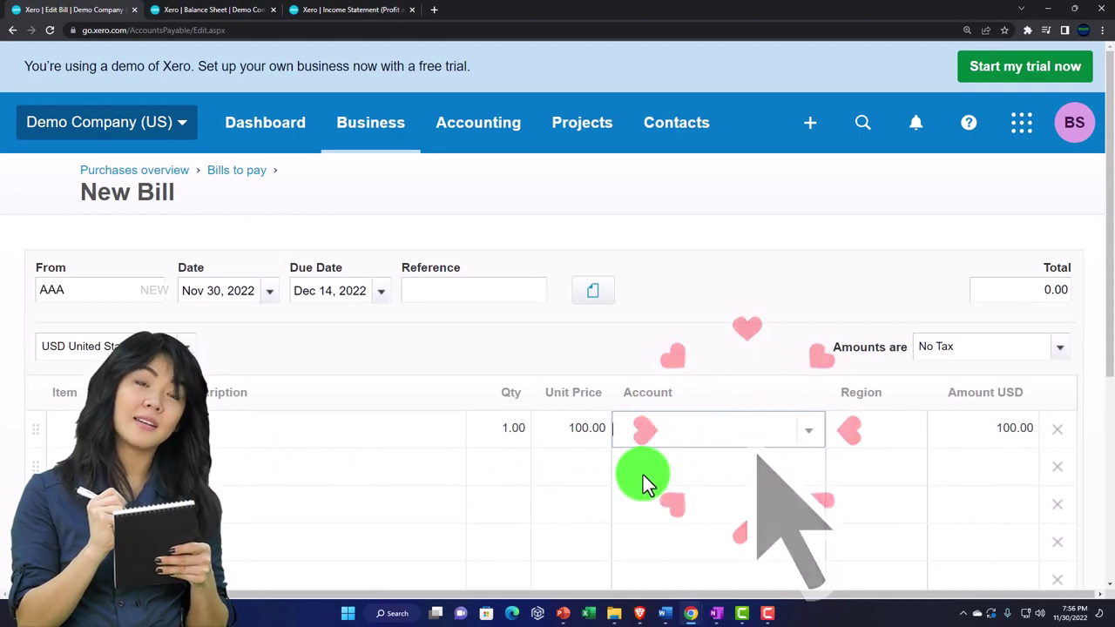
Step: Start a new account for the bill line with type Expense, code 850 and the name Example Expense
{"action": "left_click", "coordinate": [835, 461]}
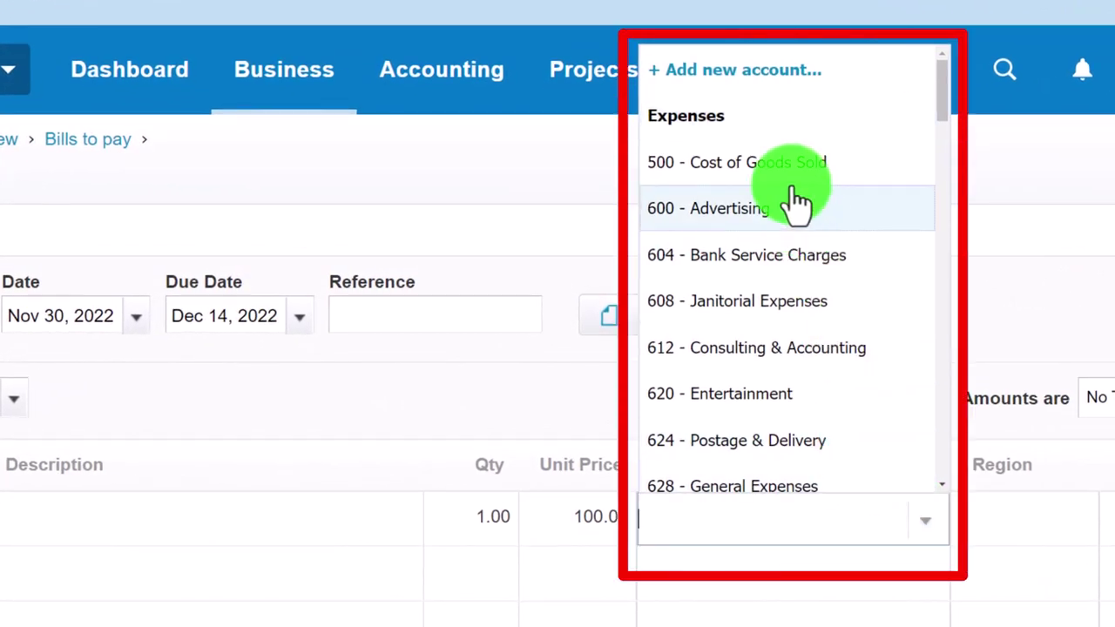
{"action": "left_click", "coordinate": [741, 79]}
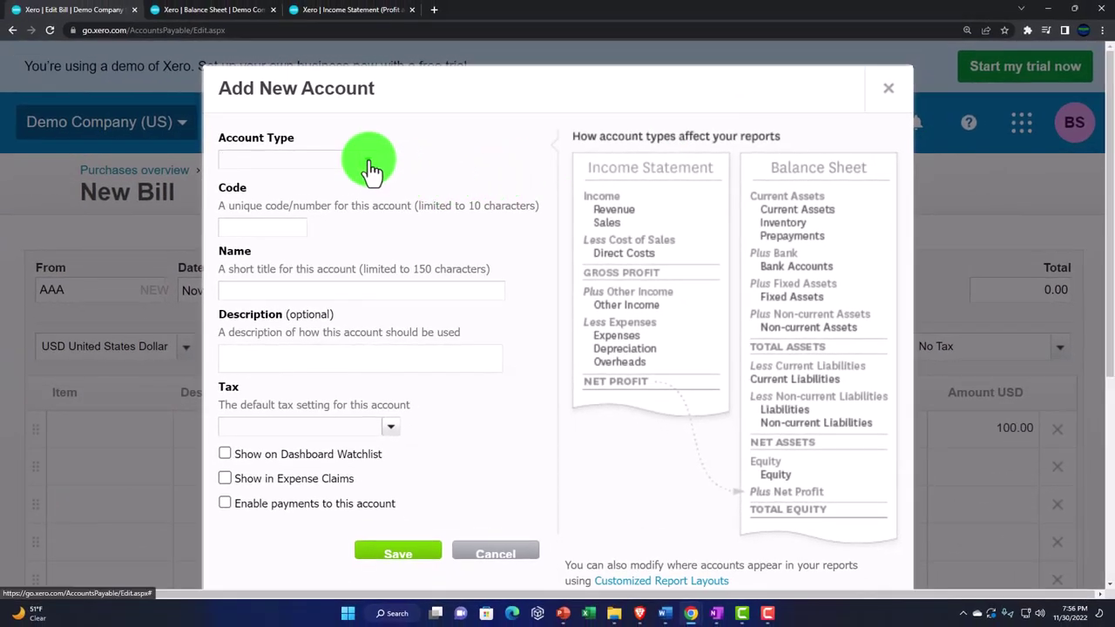
{"action": "scroll", "coordinate": [362, 236], "scroll_direction": "down", "scroll_amount": 3}
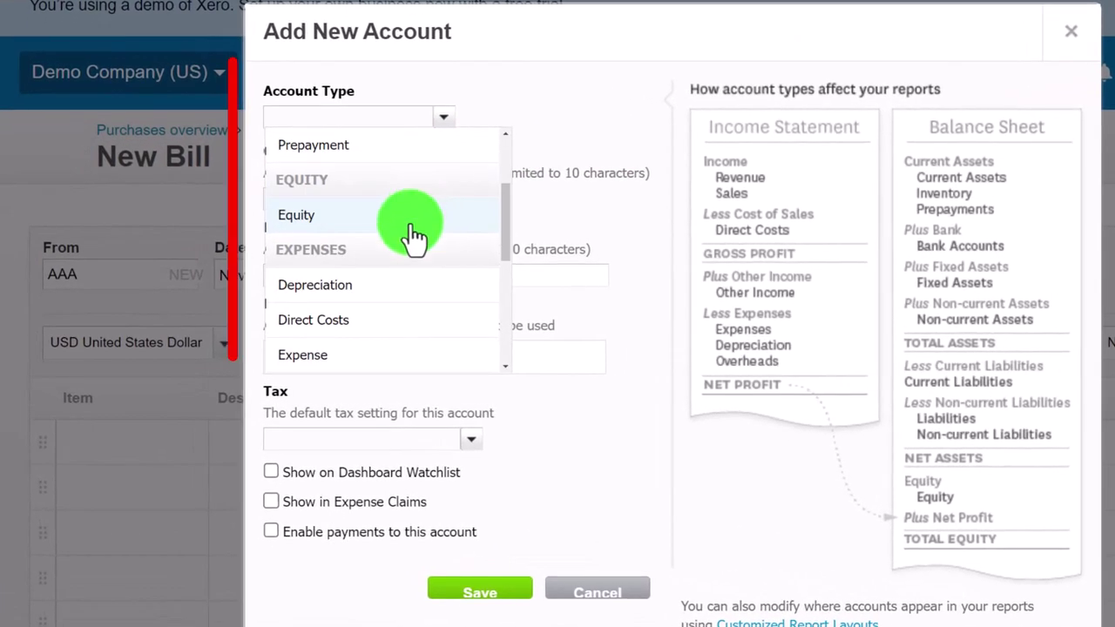
{"action": "left_click", "coordinate": [330, 288]}
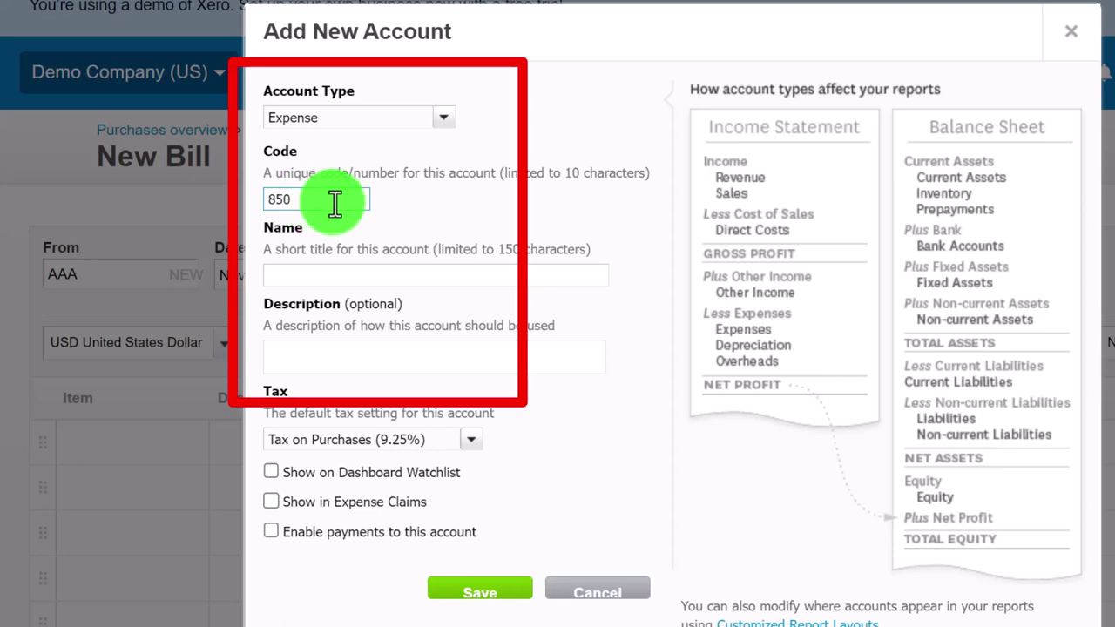
{"action": "left_click", "coordinate": [340, 276]}
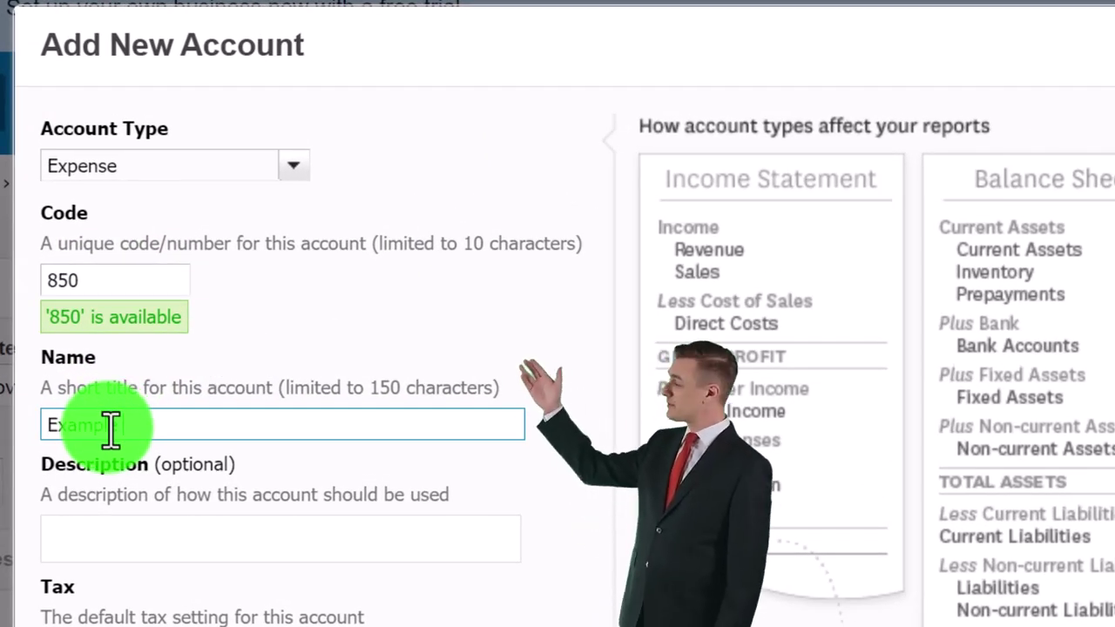
{"action": "type", "text": "Example Expense"}
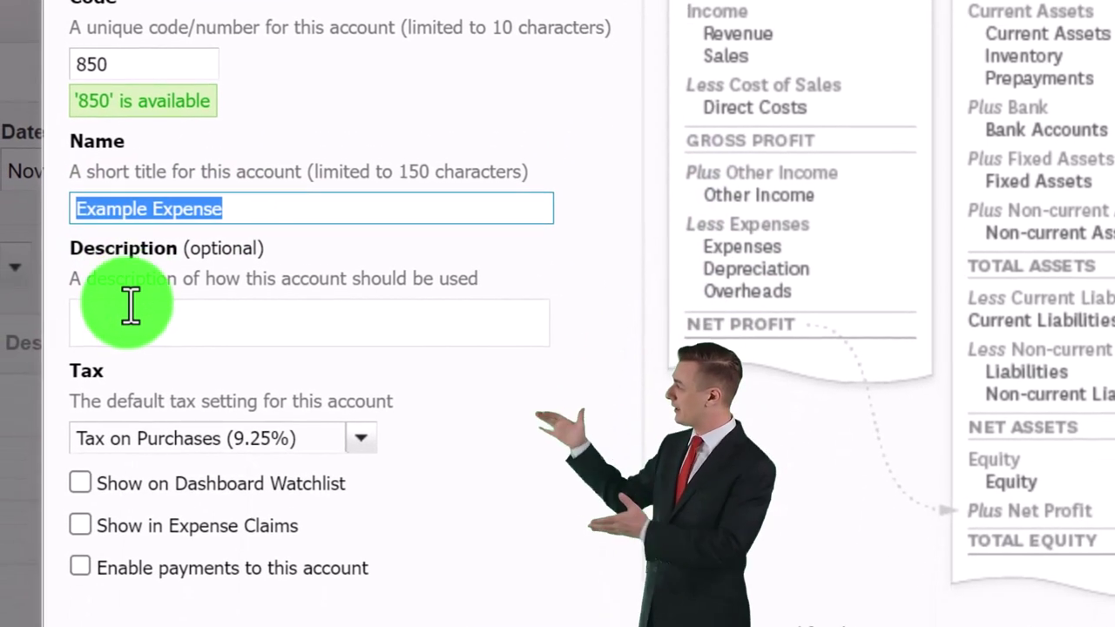
Step: Enter Example Expense as the new account's description, set its tax to Tax on Purchases (0%), and save the account
{"action": "left_click", "coordinate": [100, 528]}
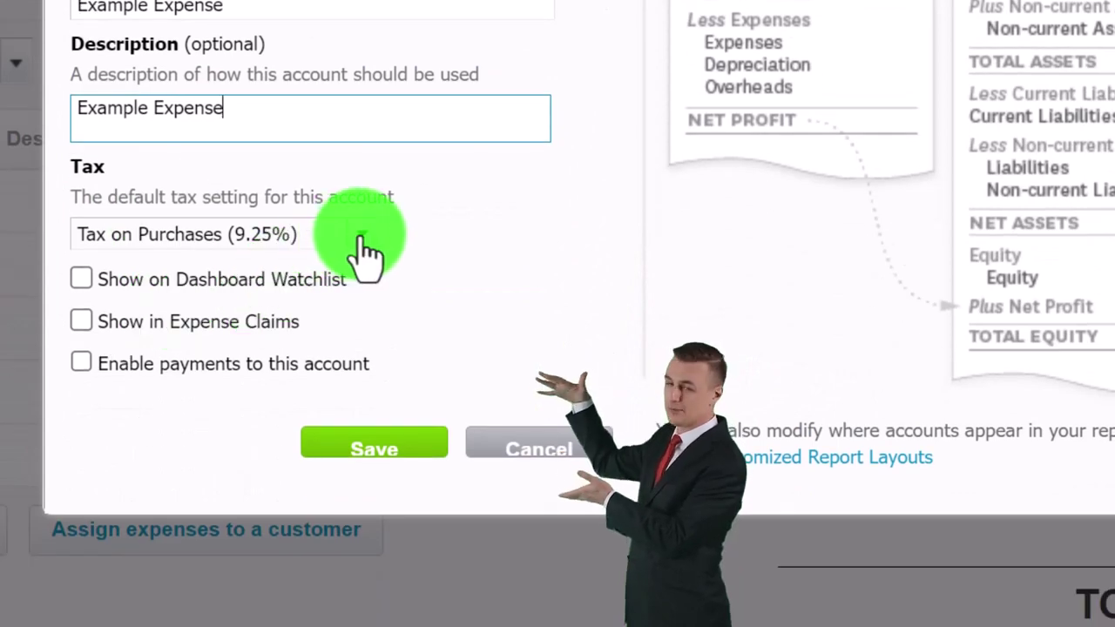
{"action": "left_click", "coordinate": [362, 235]}
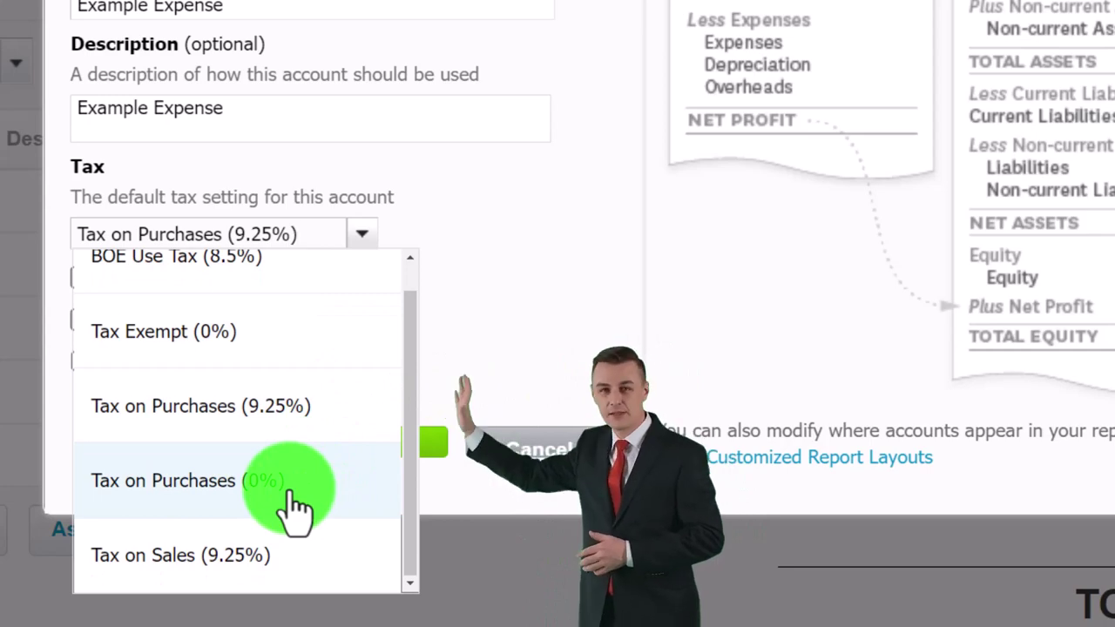
{"action": "left_click", "coordinate": [290, 493]}
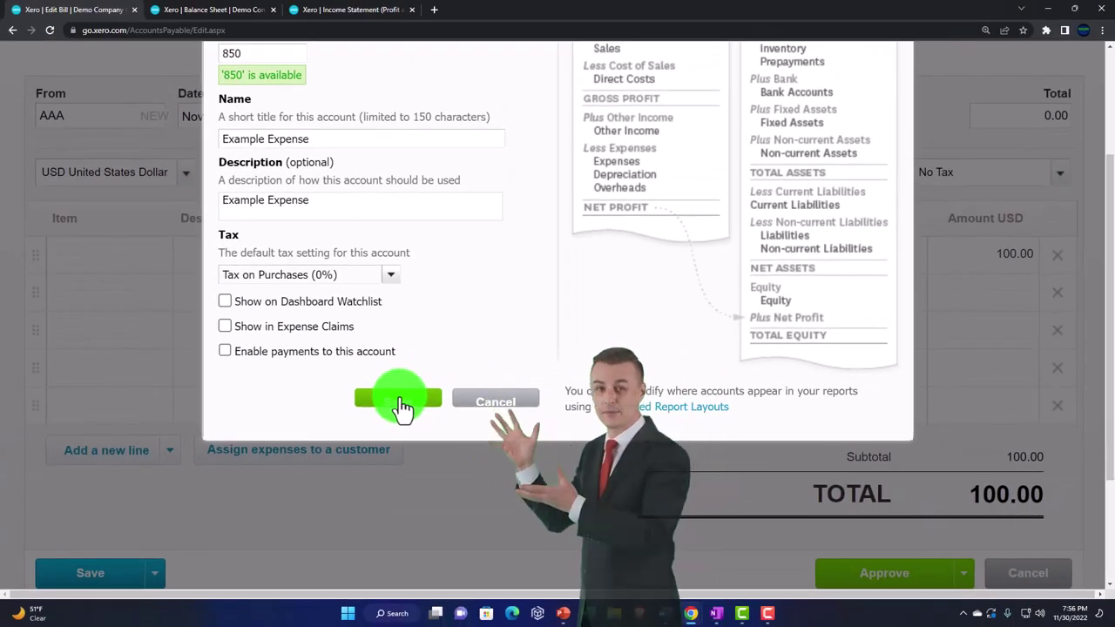
{"action": "left_click", "coordinate": [401, 401]}
Step: Review the save and approval options for the AAA bill, and approve it
{"action": "scroll", "coordinate": [394, 400], "scroll_direction": "up", "scroll_amount": 2}
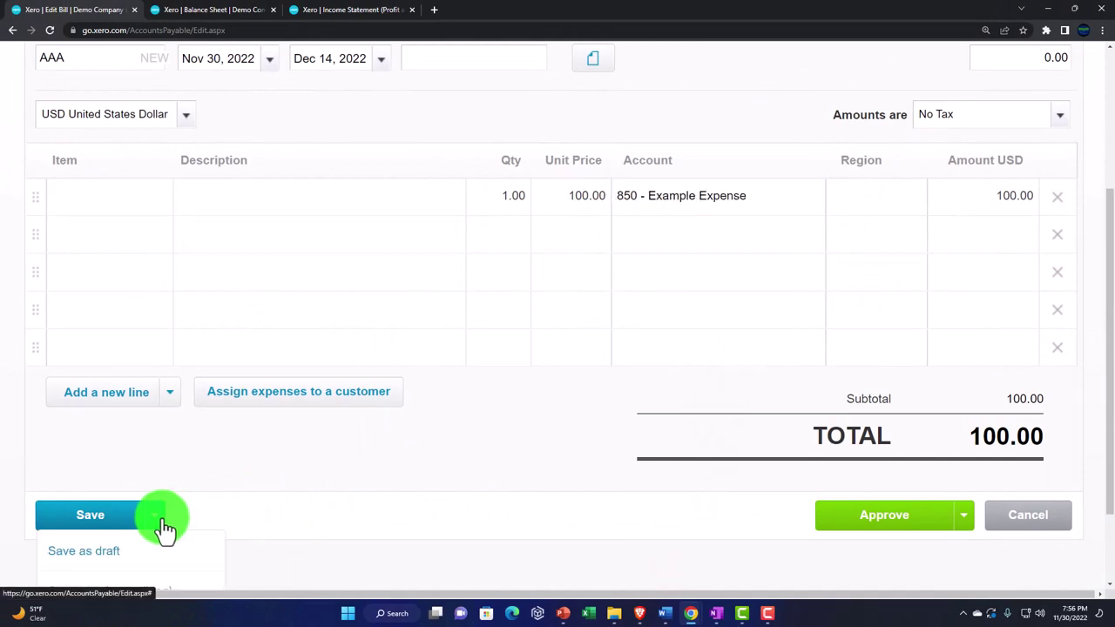
{"action": "scroll", "coordinate": [166, 527], "scroll_direction": "down", "scroll_amount": 1}
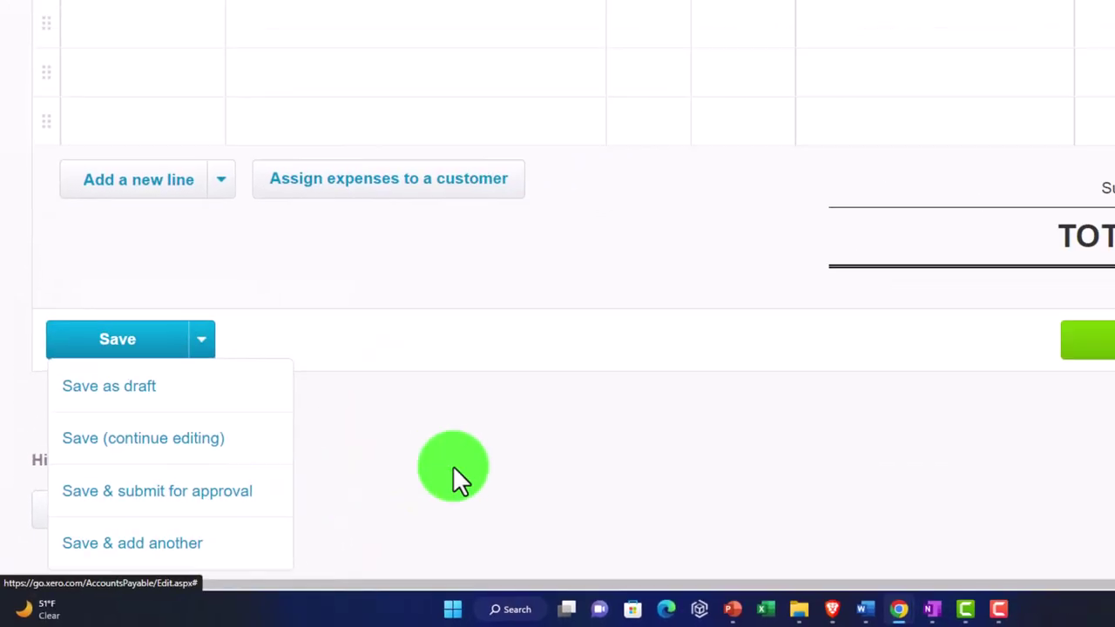
{"action": "left_click", "coordinate": [385, 499]}
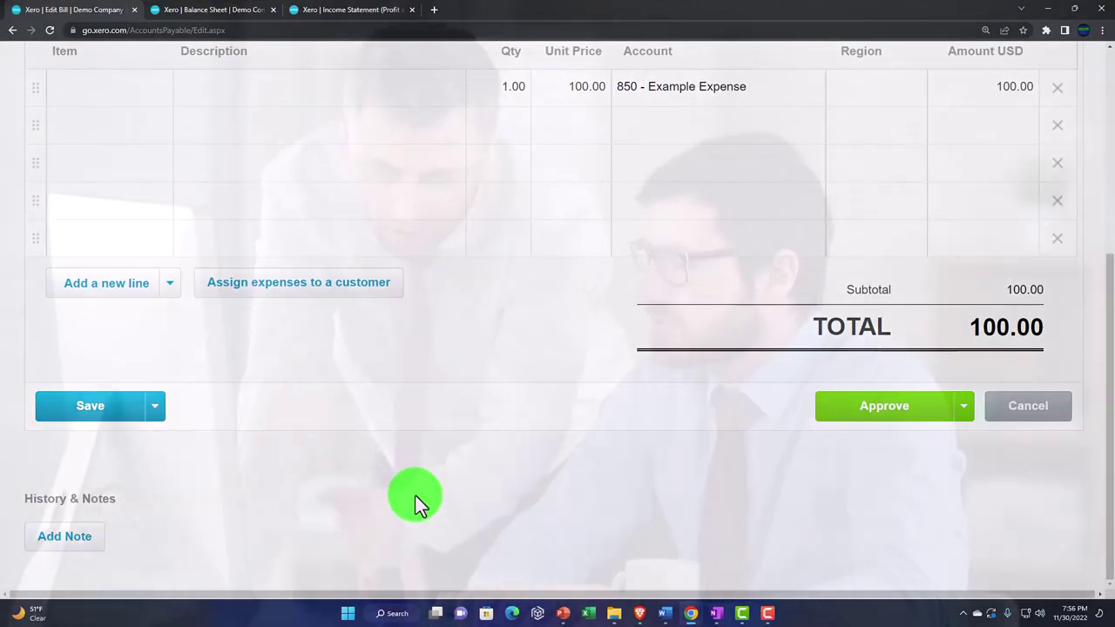
{"action": "left_click", "coordinate": [927, 399]}
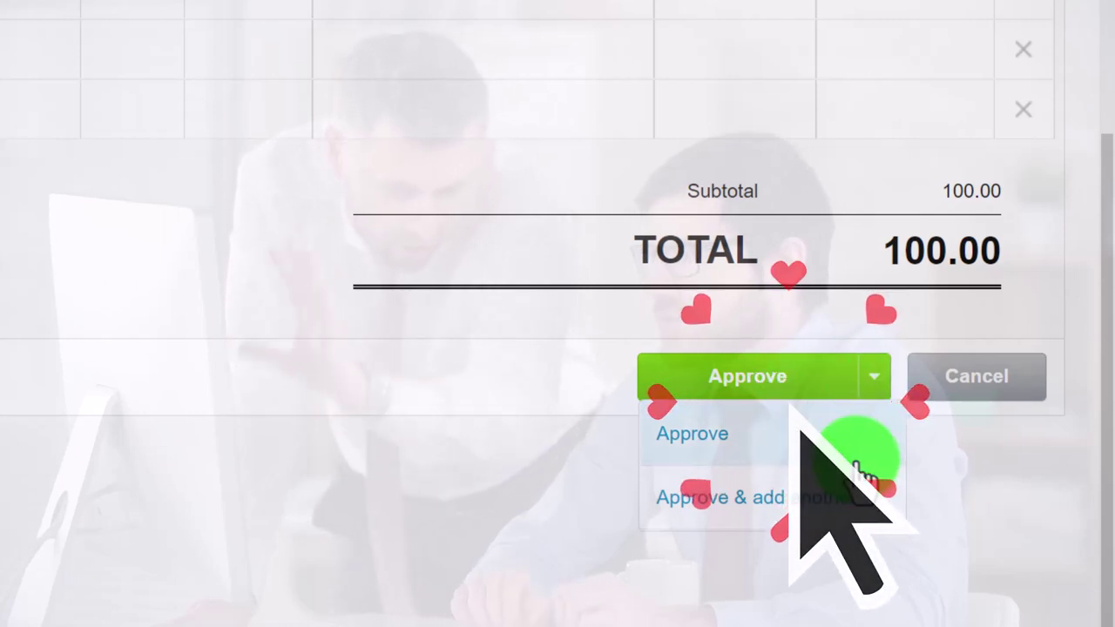
{"action": "left_click", "coordinate": [862, 495]}
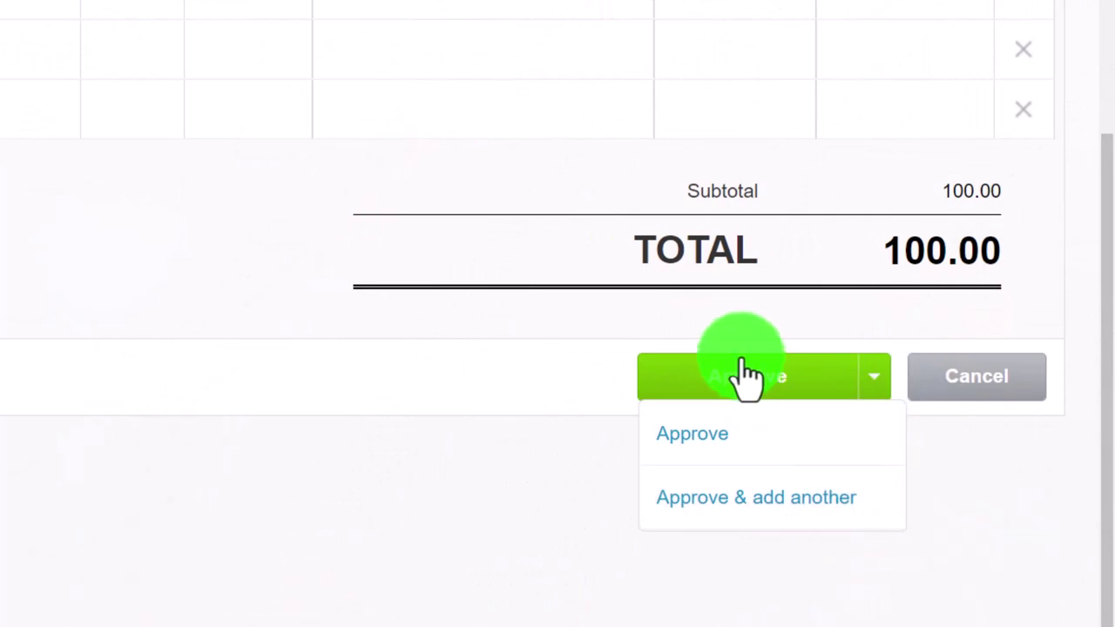
{"action": "left_click", "coordinate": [745, 379]}
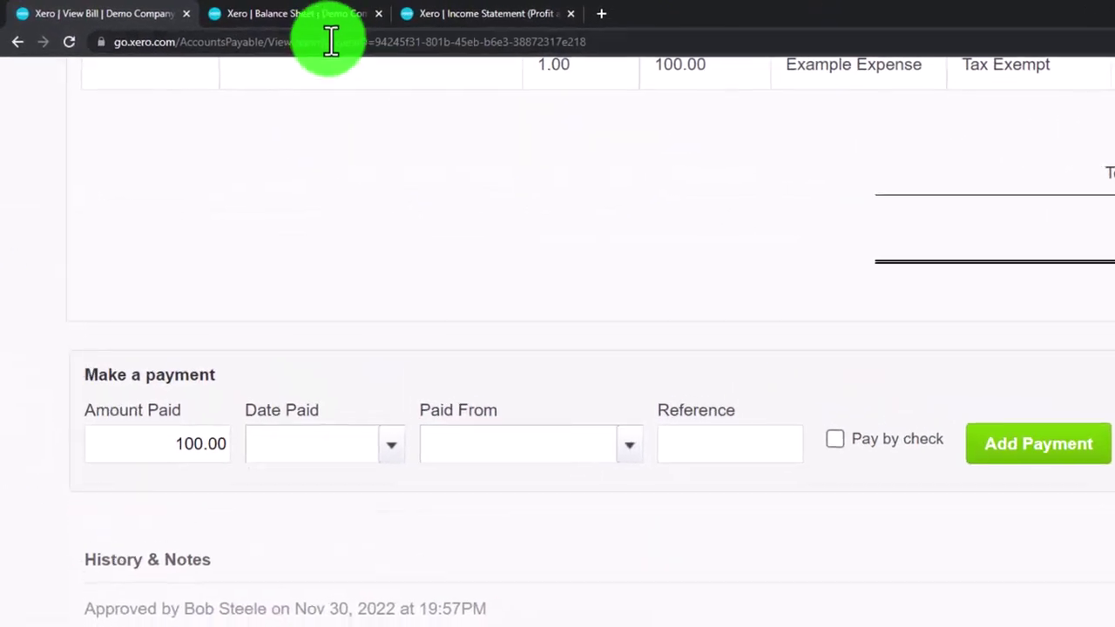
Step: Return to the Balance Sheet tab and update the report dated Dec 31, 2022
{"action": "scroll", "coordinate": [401, 266], "scroll_direction": "up", "scroll_amount": 5}
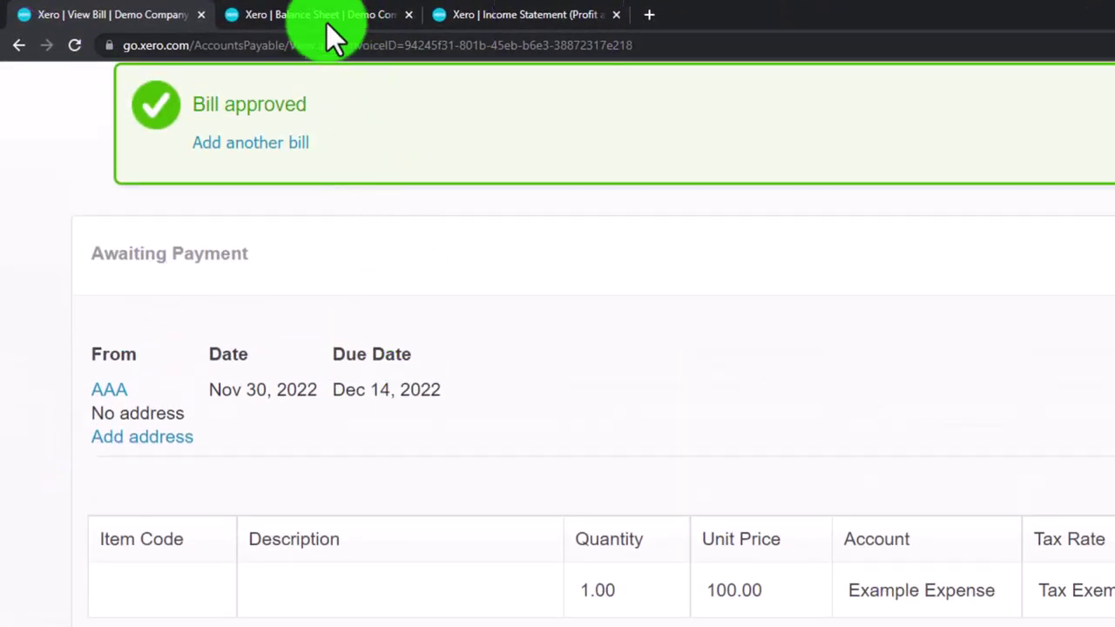
{"action": "left_click", "coordinate": [327, 15]}
{"action": "scroll", "coordinate": [453, 392], "scroll_direction": "up", "scroll_amount": 10}
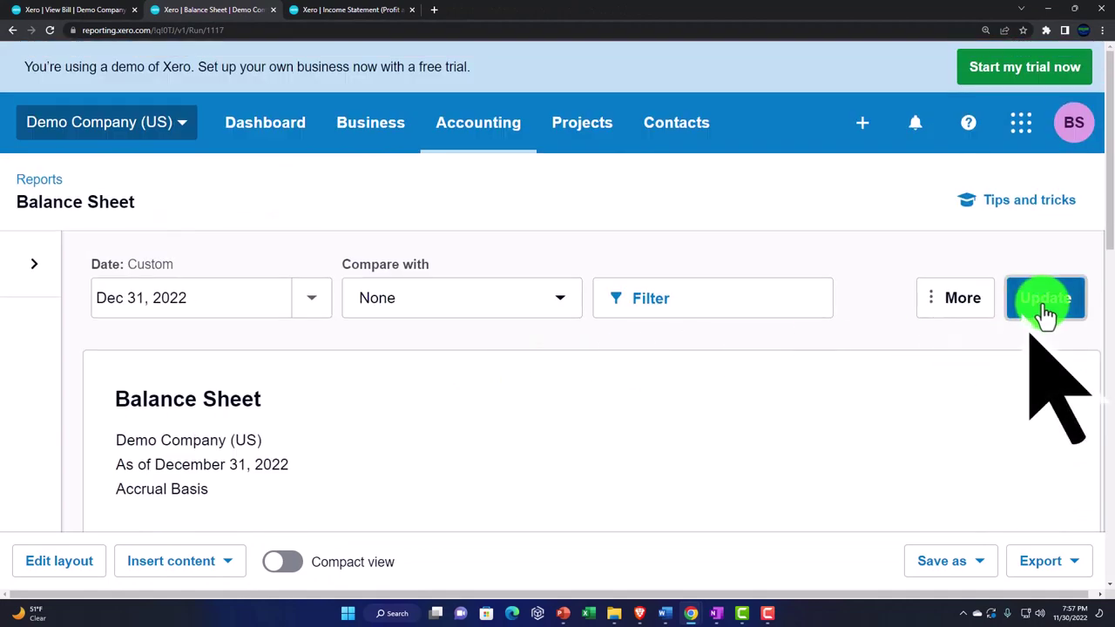
{"action": "left_click", "coordinate": [1046, 305]}
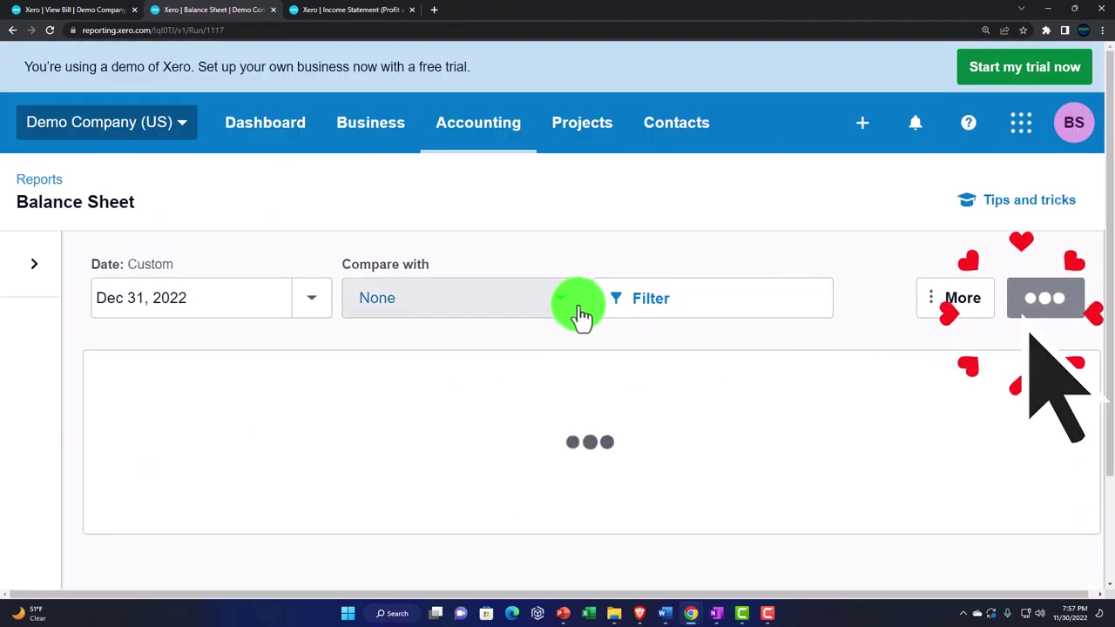
Step: Drill down from Accounts Payable on the Balance Sheet to the Nov 30, 2022 AAA payable invoice, and review the bill
{"action": "scroll", "coordinate": [438, 346], "scroll_direction": "down", "scroll_amount": 4}
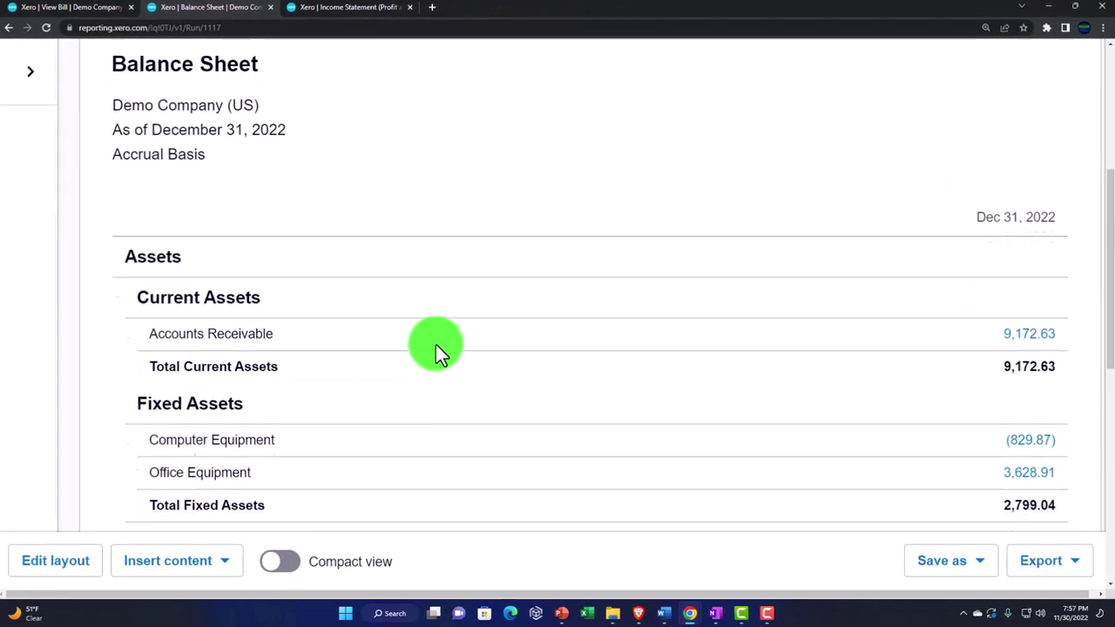
{"action": "scroll", "coordinate": [419, 340], "scroll_direction": "down", "scroll_amount": 6}
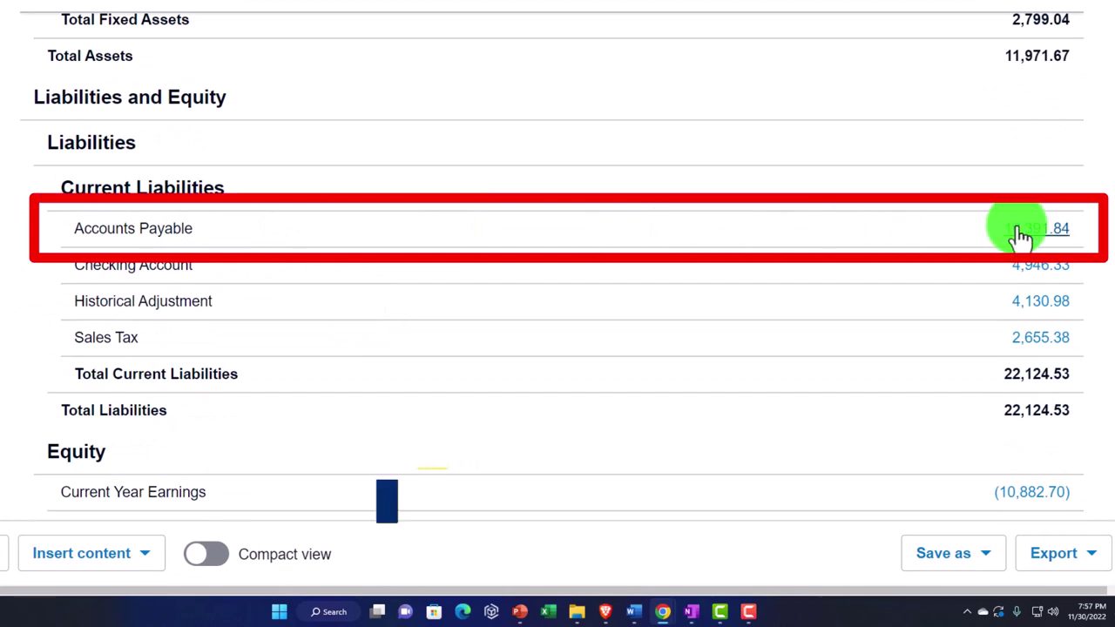
{"action": "left_click", "coordinate": [1032, 234]}
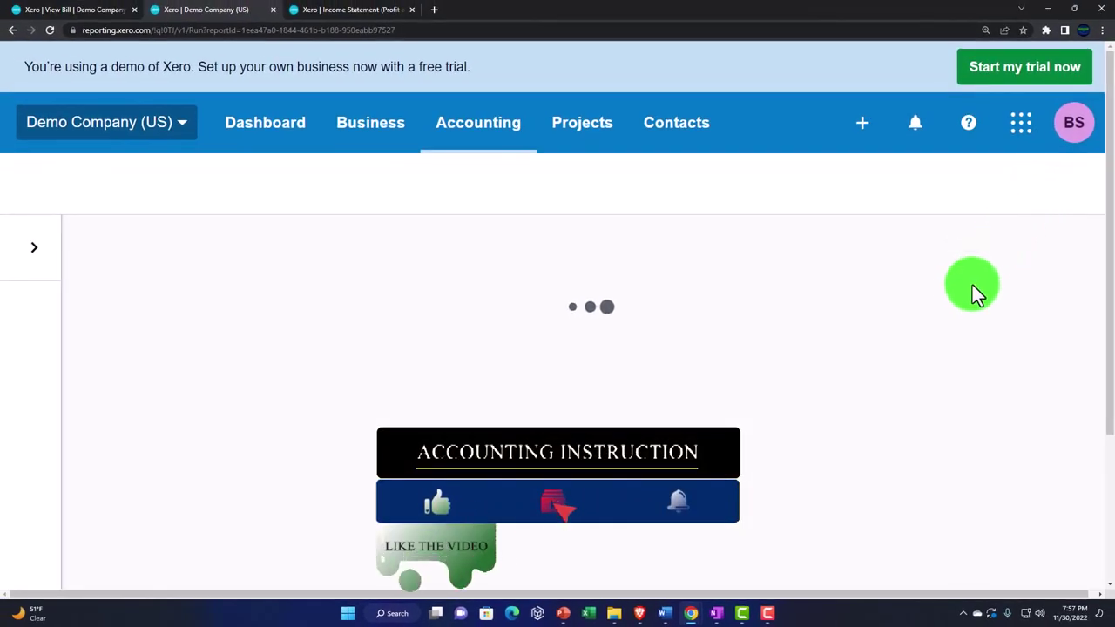
{"action": "scroll", "coordinate": [946, 319], "scroll_direction": "down", "scroll_amount": 4}
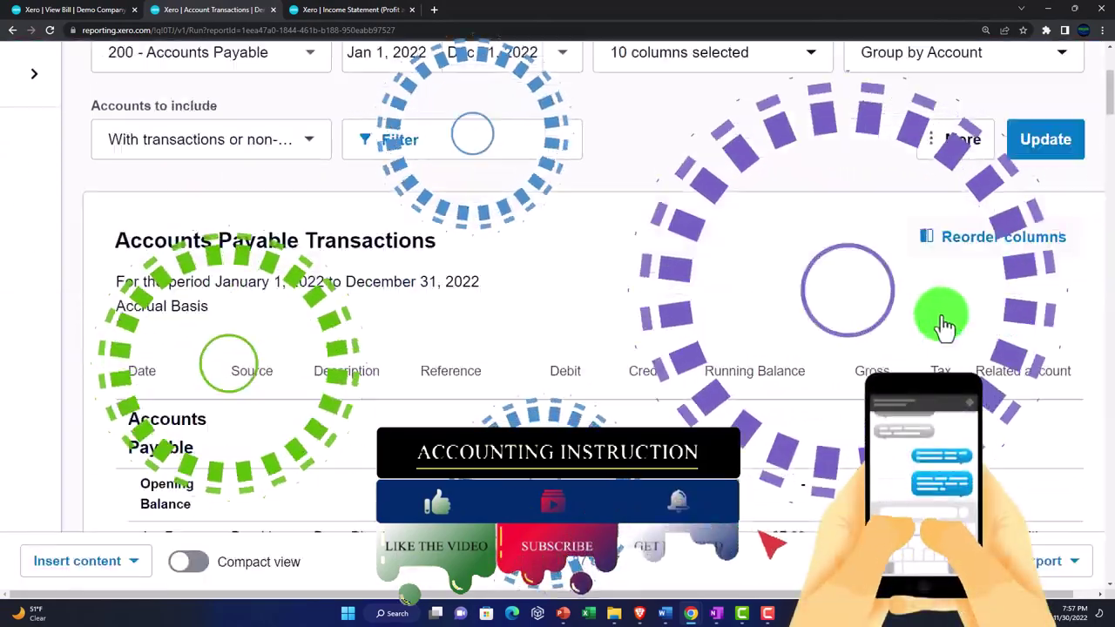
{"action": "scroll", "coordinate": [946, 327], "scroll_direction": "down", "scroll_amount": 20}
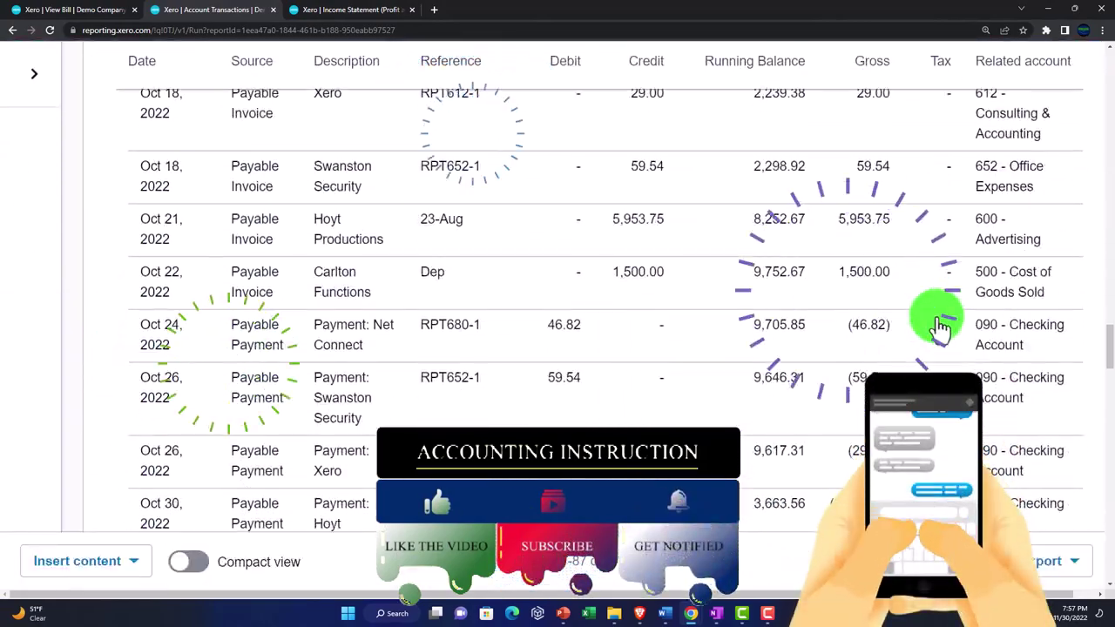
{"action": "scroll", "coordinate": [941, 327], "scroll_direction": "down", "scroll_amount": 20}
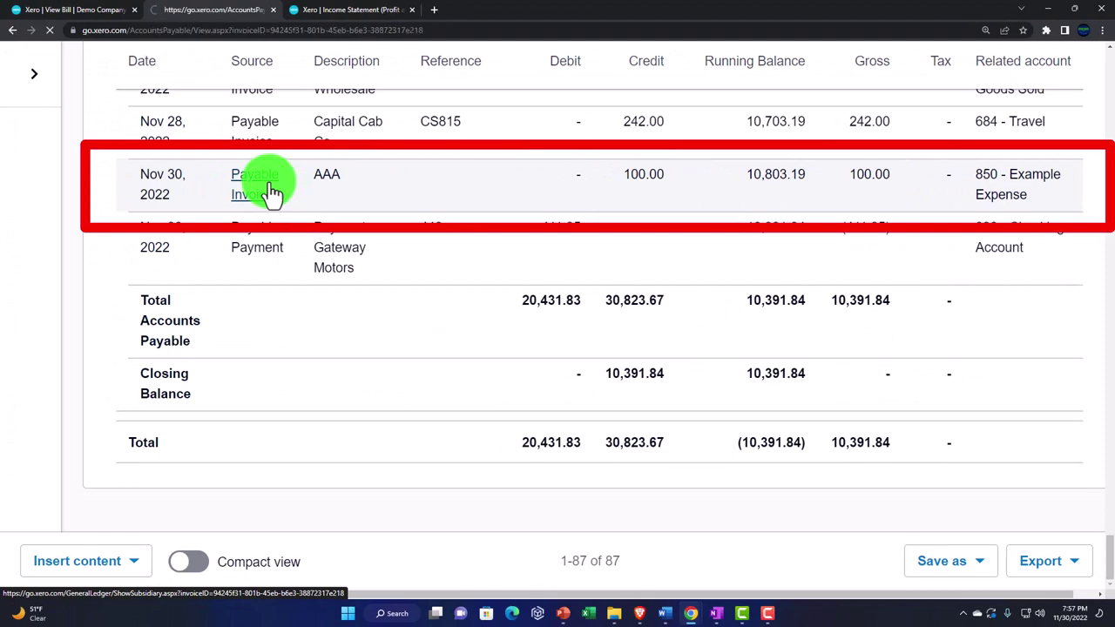
{"action": "scroll", "coordinate": [287, 337], "scroll_direction": "up", "scroll_amount": 4}
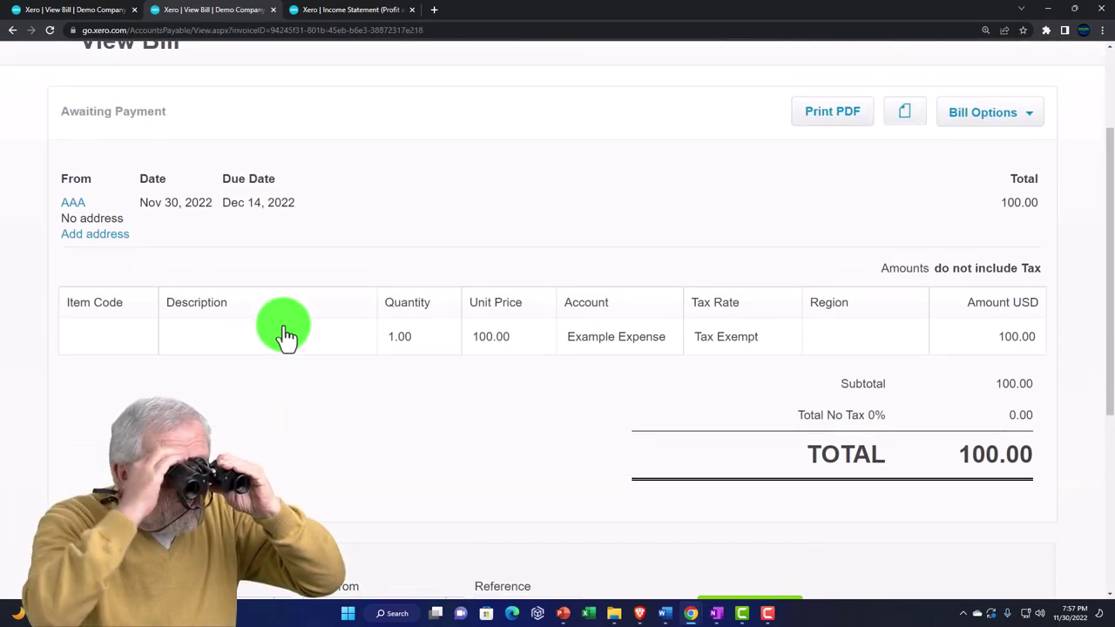
{"action": "scroll", "coordinate": [285, 331], "scroll_direction": "up", "scroll_amount": 1}
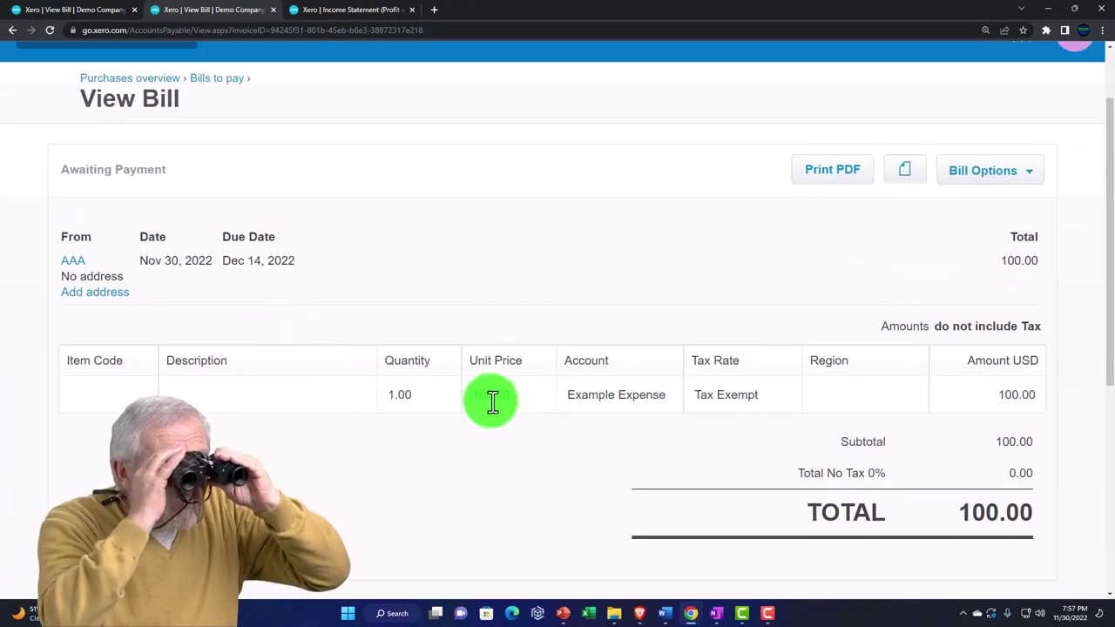
Step: Review the available options for the AAA bill, and leave it to return to the Balance Sheet
{"action": "scroll", "coordinate": [496, 399], "scroll_direction": "up", "scroll_amount": 2}
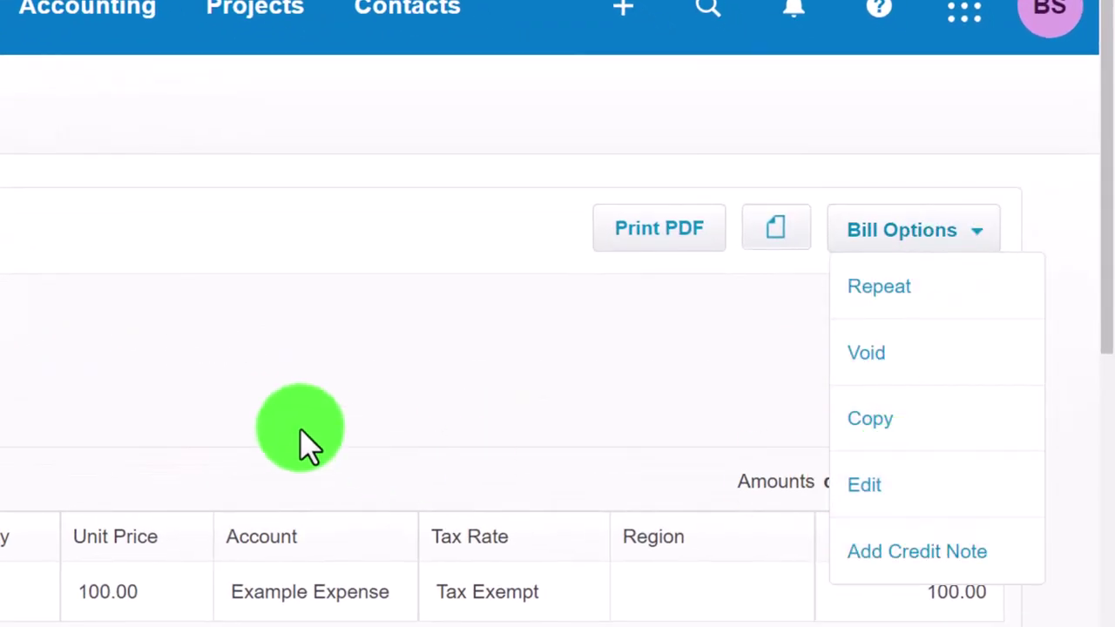
{"action": "left_click", "coordinate": [22, 39]}
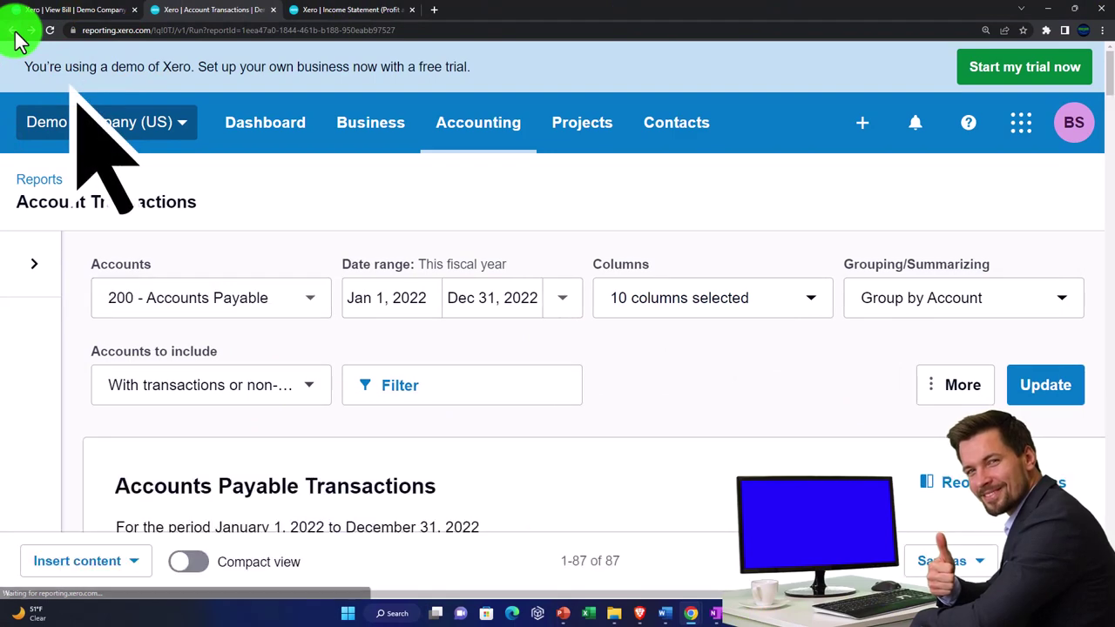
{"action": "left_click", "coordinate": [500, 266]}
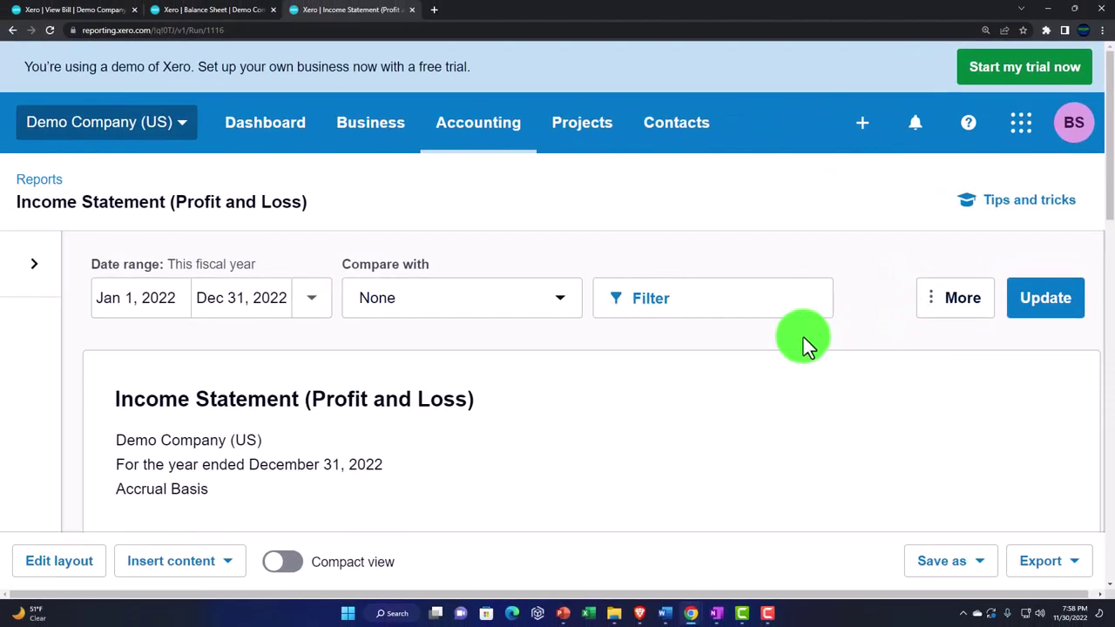
Step: Drill down from Example Expense under Operating Expenses on the 2022 Income Statement, and review its account transactions
{"action": "scroll", "coordinate": [803, 342], "scroll_direction": "down", "scroll_amount": 3}
{"action": "scroll", "coordinate": [803, 337], "scroll_direction": "down", "scroll_amount": 5}
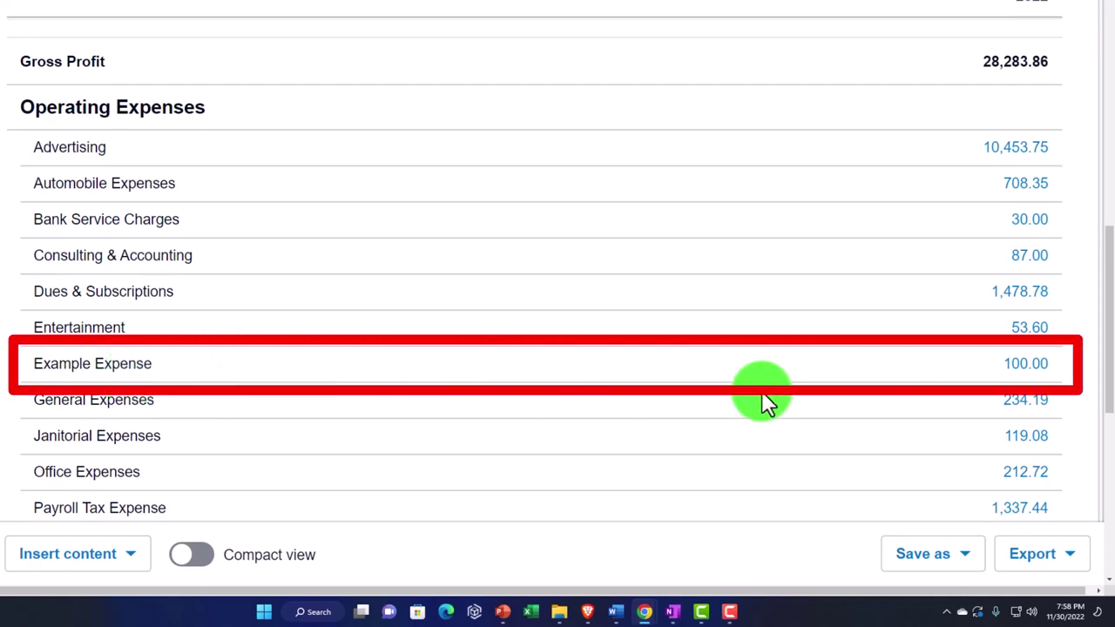
{"action": "left_click", "coordinate": [1020, 376]}
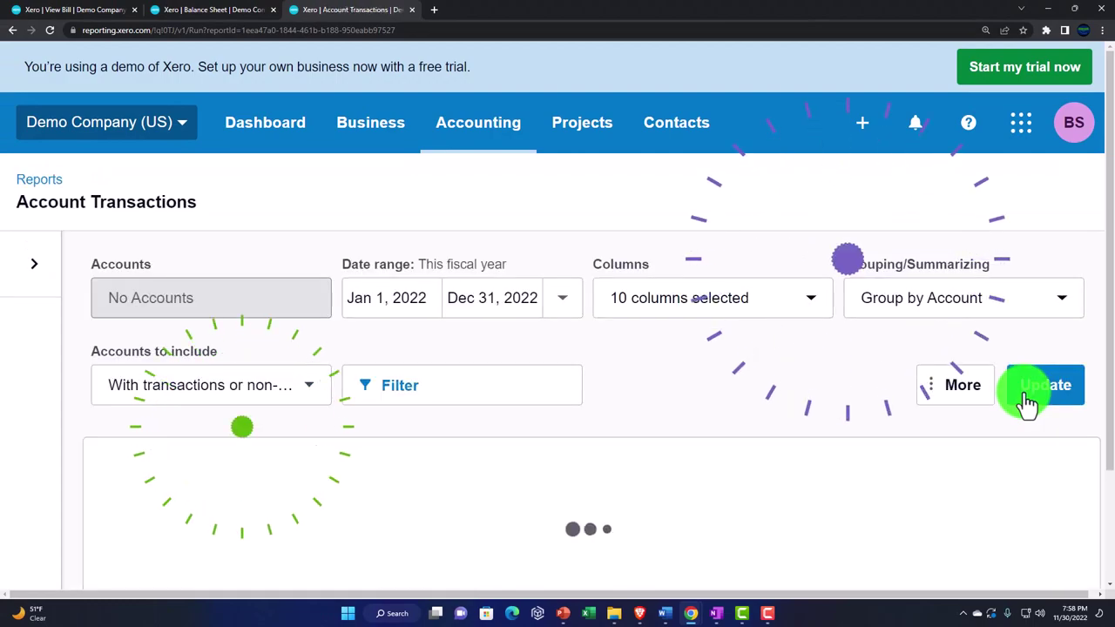
{"action": "scroll", "coordinate": [901, 404], "scroll_direction": "down", "scroll_amount": 5}
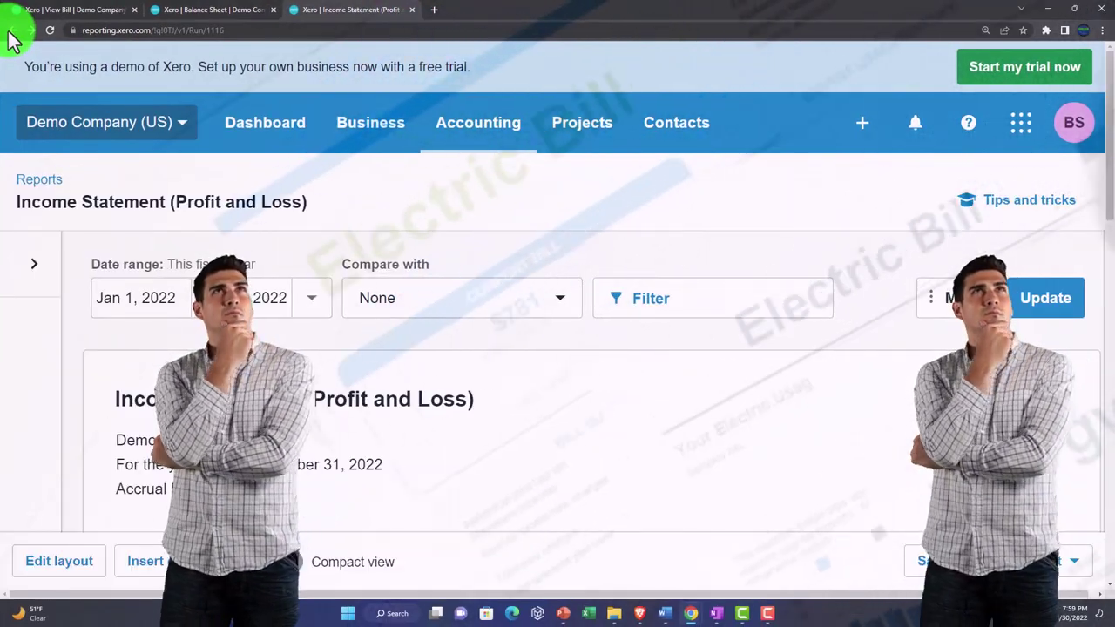
Step: Return to the tab with the approved AAA bill, and open the list of all bills to pay
{"action": "left_click", "coordinate": [70, 10]}
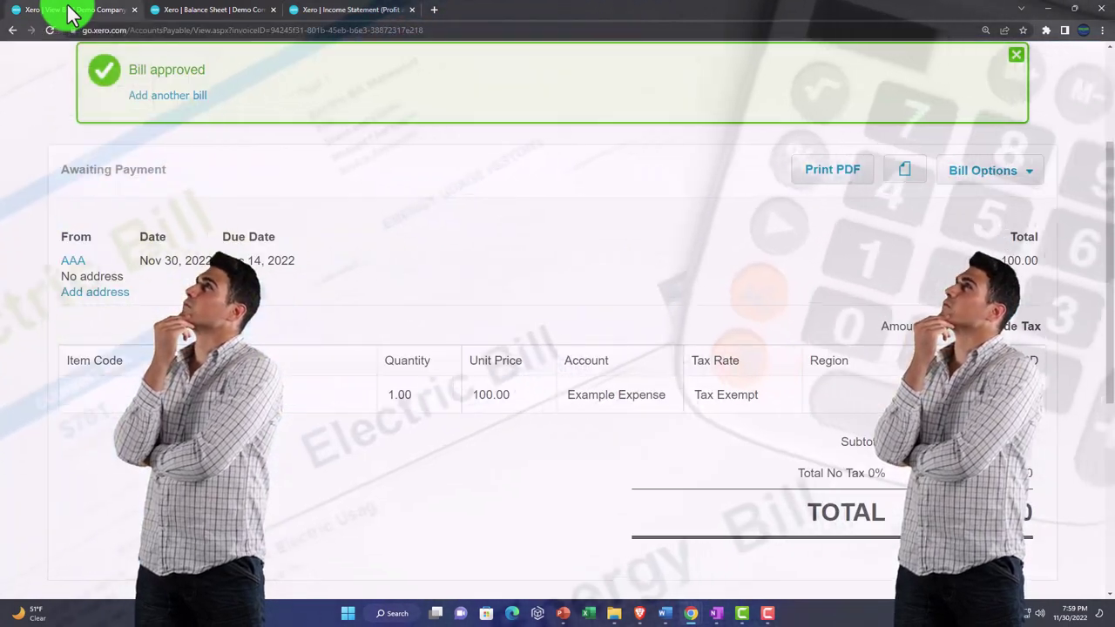
{"action": "scroll", "coordinate": [261, 227], "scroll_direction": "up", "scroll_amount": 3}
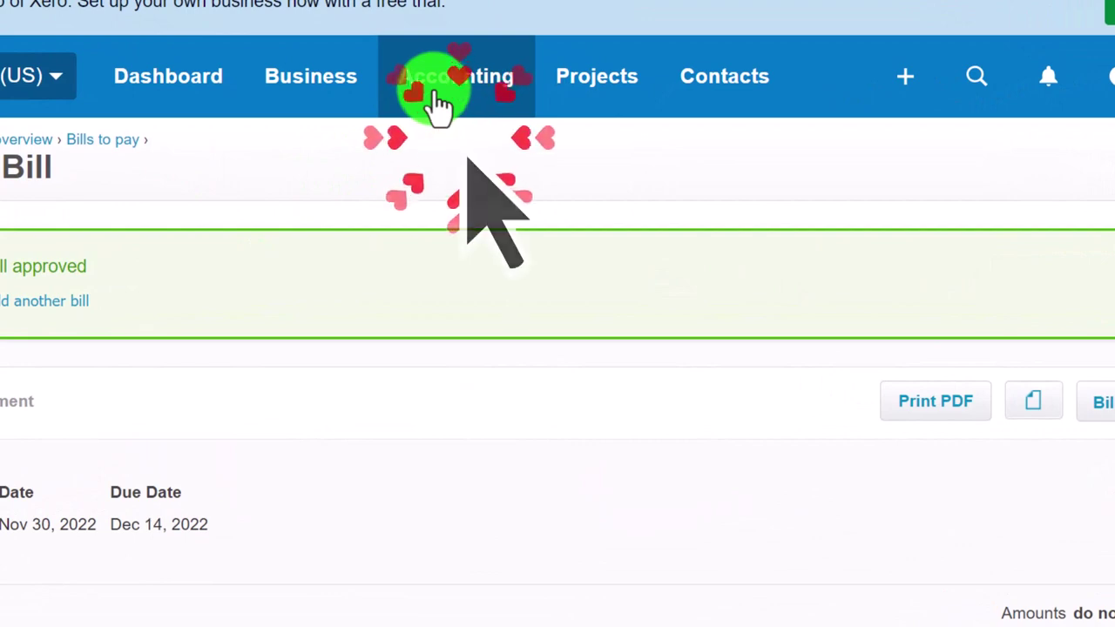
{"action": "left_click", "coordinate": [438, 103]}
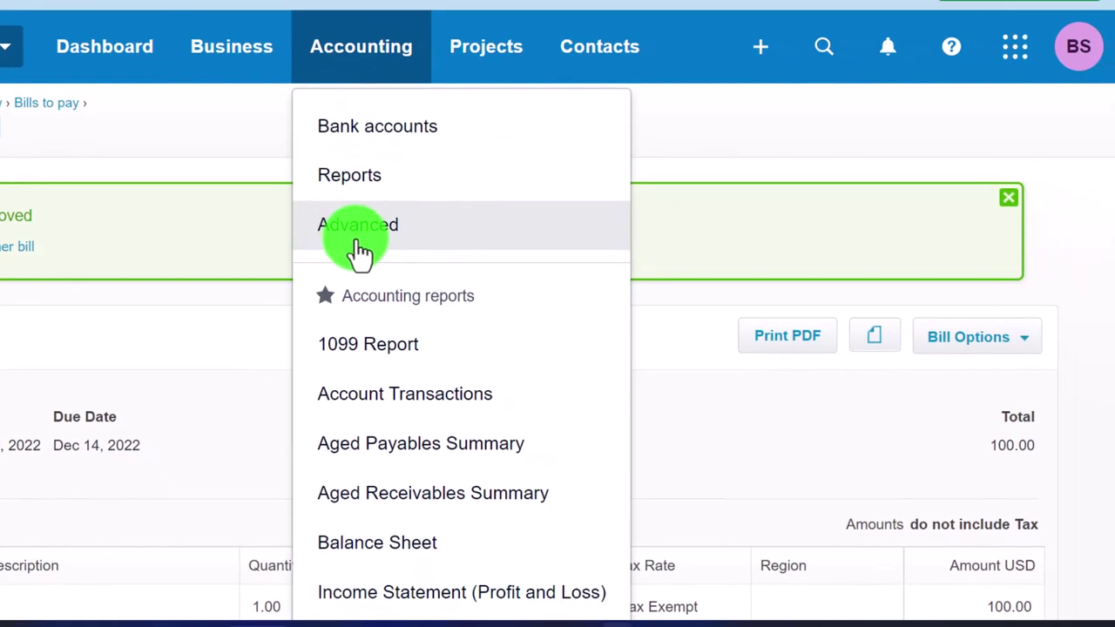
{"action": "left_click", "coordinate": [237, 63]}
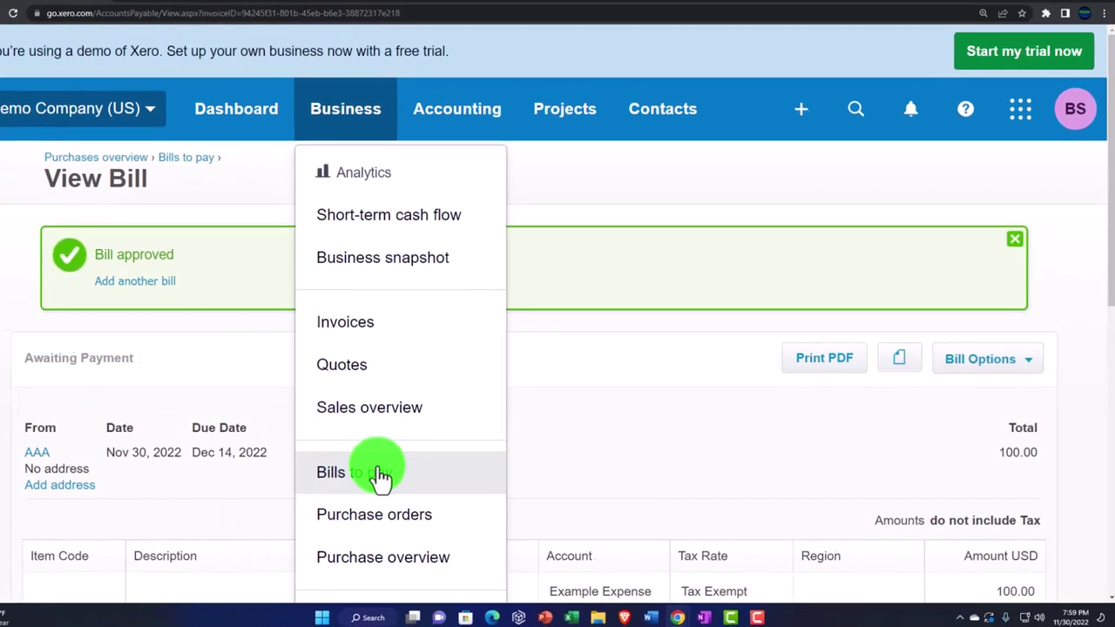
{"action": "left_click", "coordinate": [255, 471]}
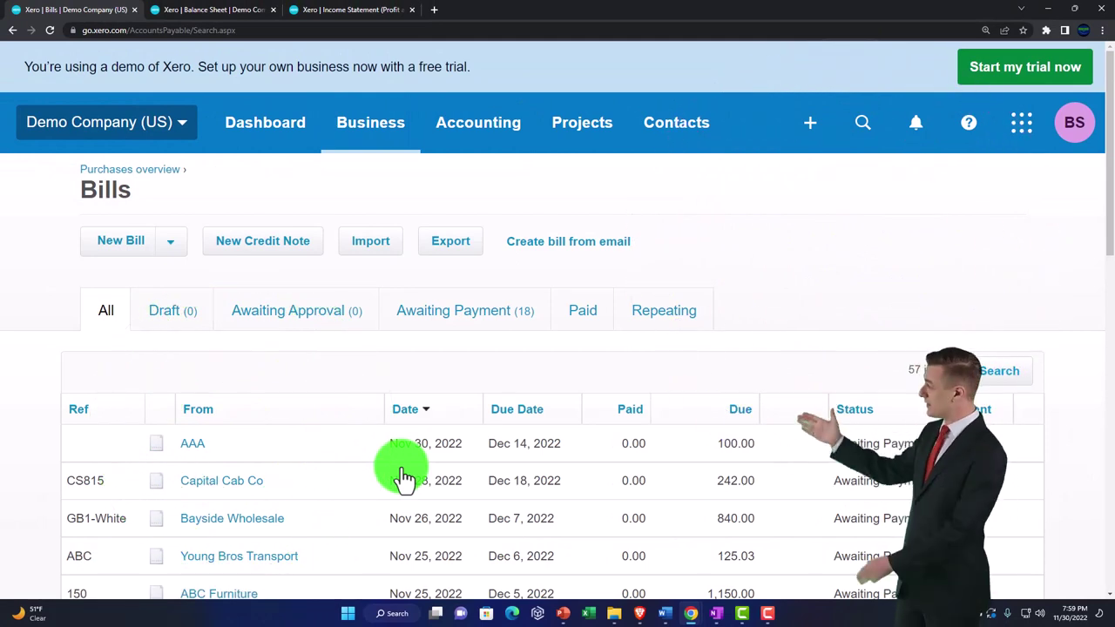
Step: Compare Accounts Payable on the Balance Sheet with the Bills list, and look over the contact categories
{"action": "left_click", "coordinate": [225, 16]}
{"action": "scroll", "coordinate": [414, 341], "scroll_direction": "down", "scroll_amount": 5}
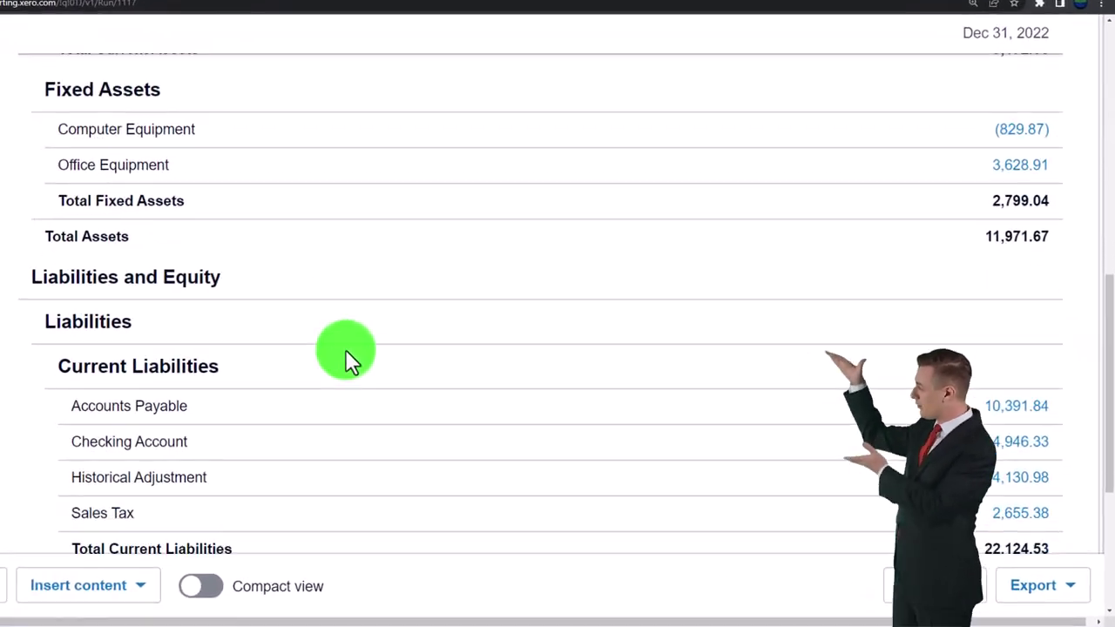
{"action": "scroll", "coordinate": [345, 357], "scroll_direction": "down", "scroll_amount": 1}
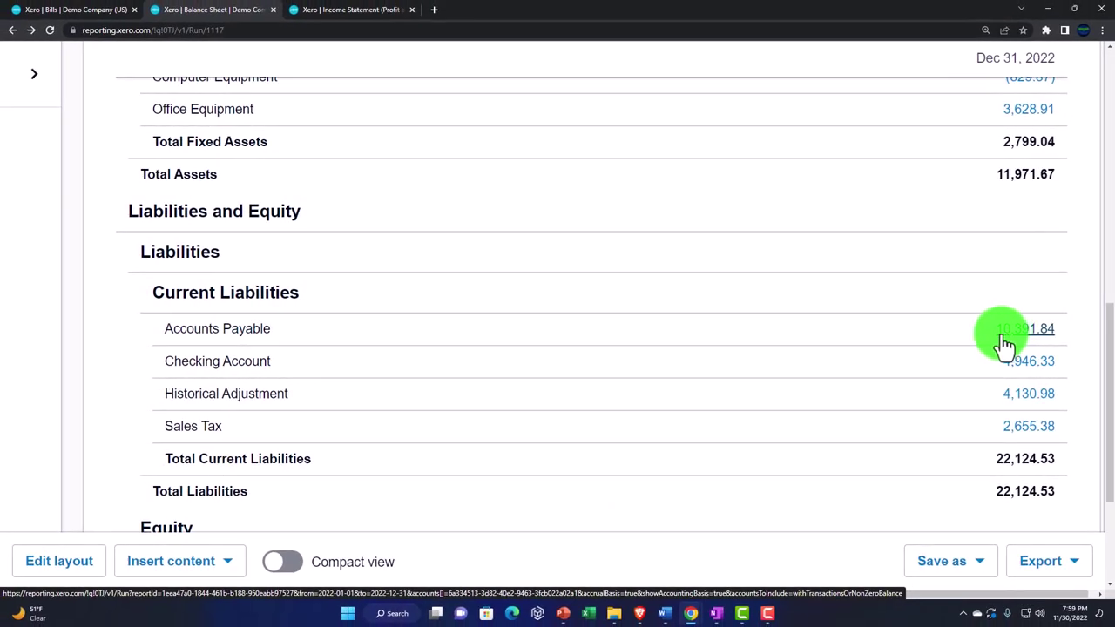
{"action": "left_click", "coordinate": [77, 11]}
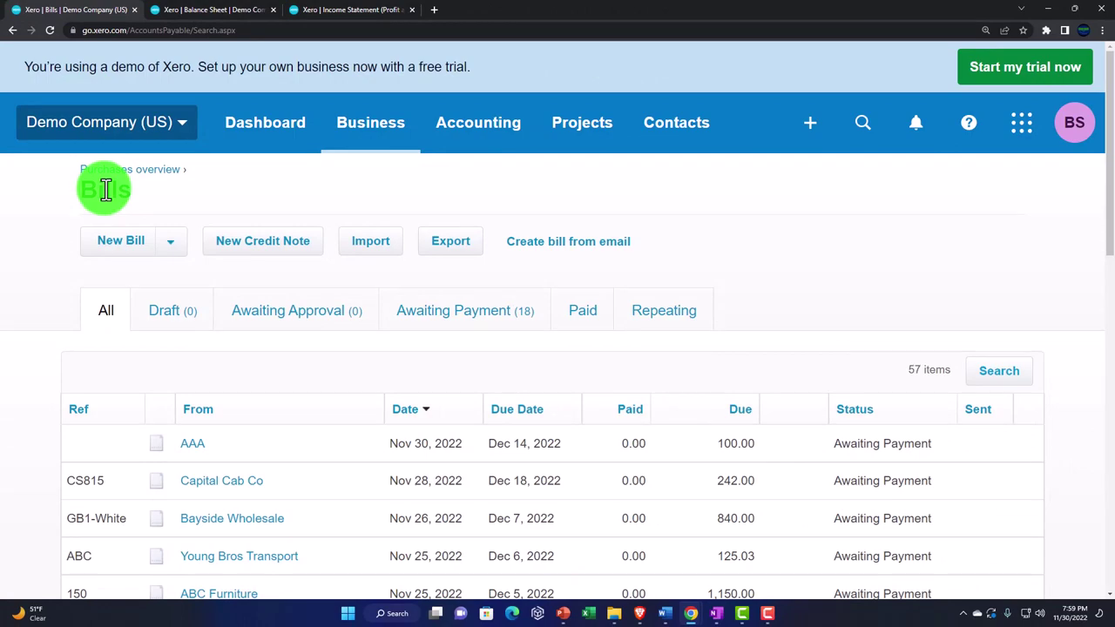
{"action": "left_click", "coordinate": [659, 135]}
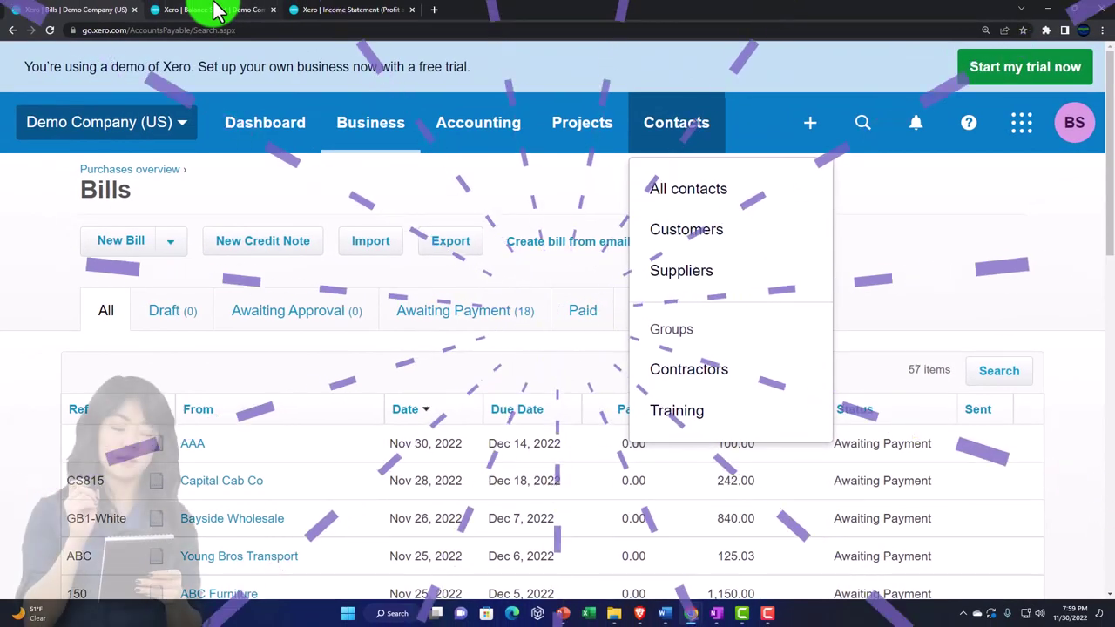
{"action": "left_click", "coordinate": [216, 11]}
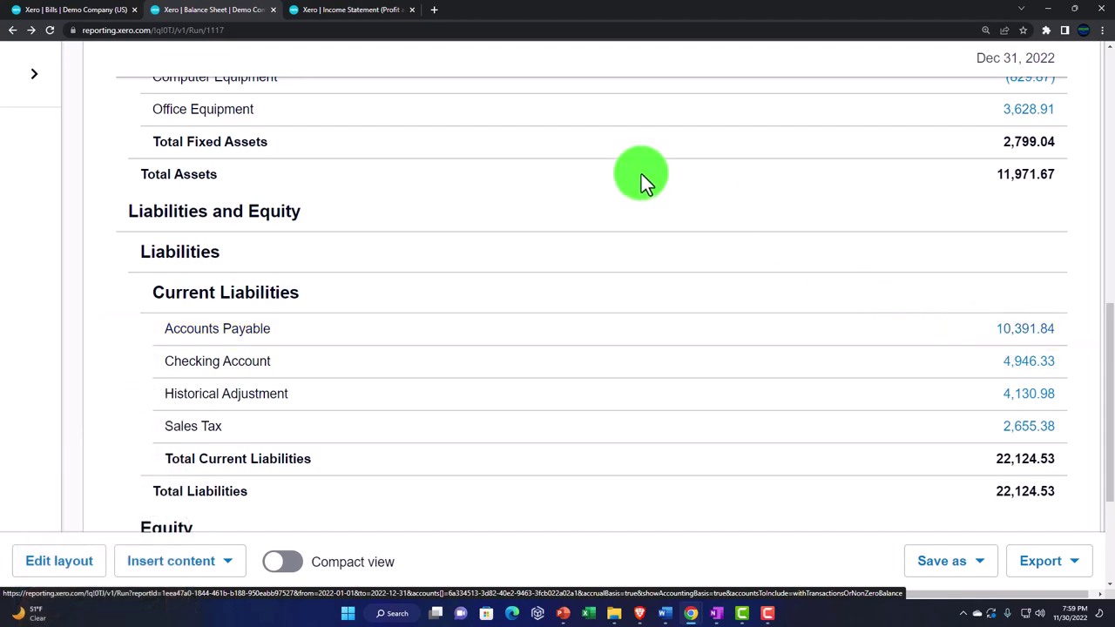
Step: Duplicate the Income Statement browser tab, and open the Reports home page in the copy
{"action": "left_click", "coordinate": [346, 10]}
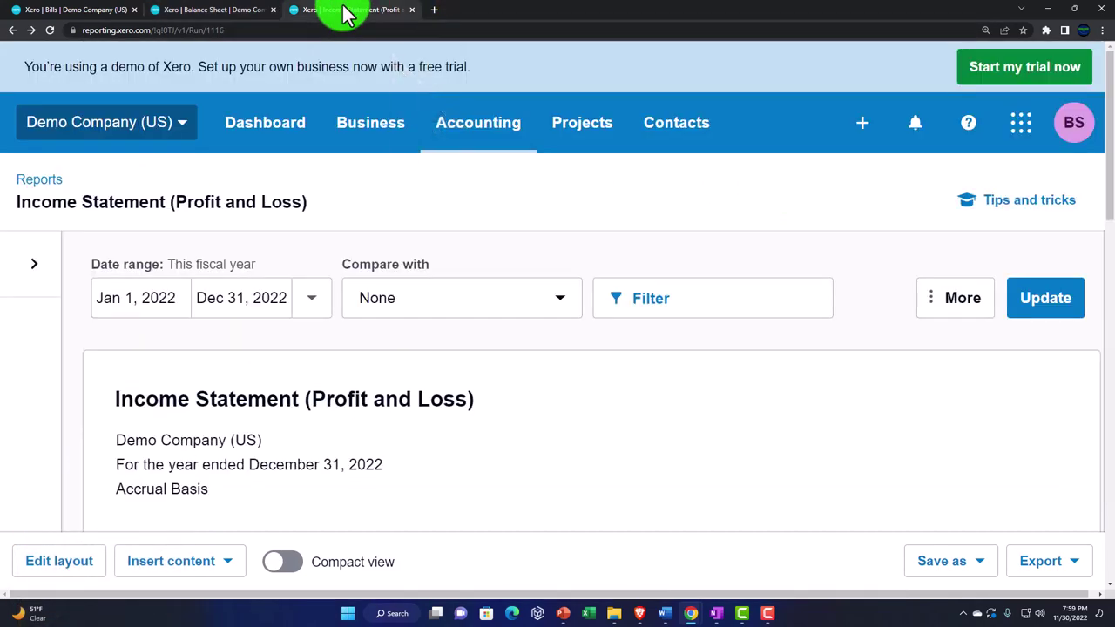
{"action": "right_click", "coordinate": [346, 10]}
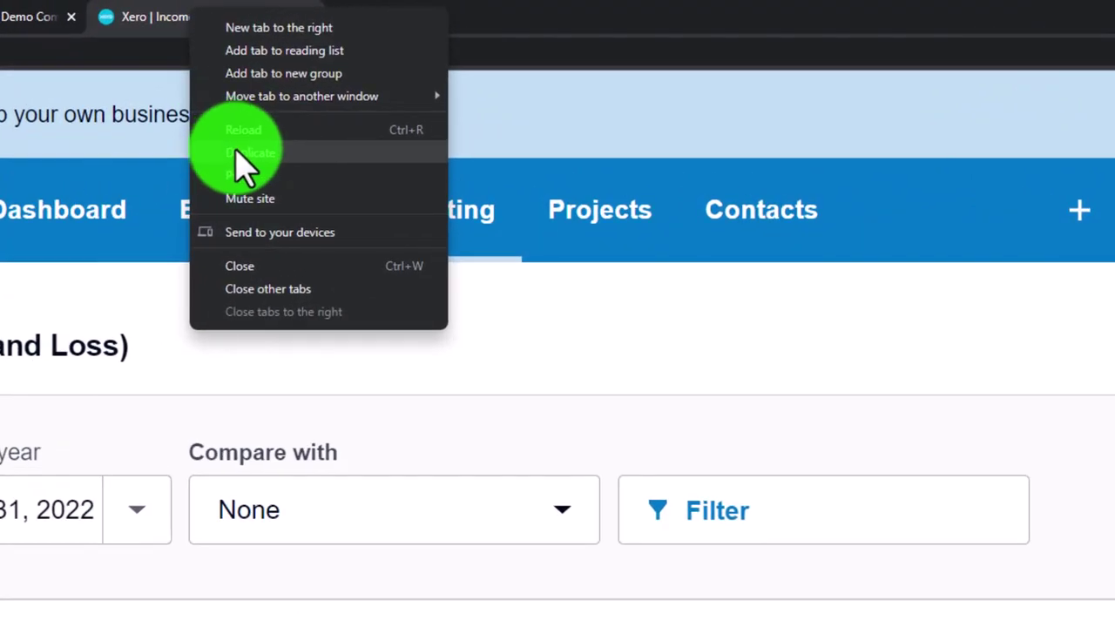
{"action": "left_click", "coordinate": [366, 98]}
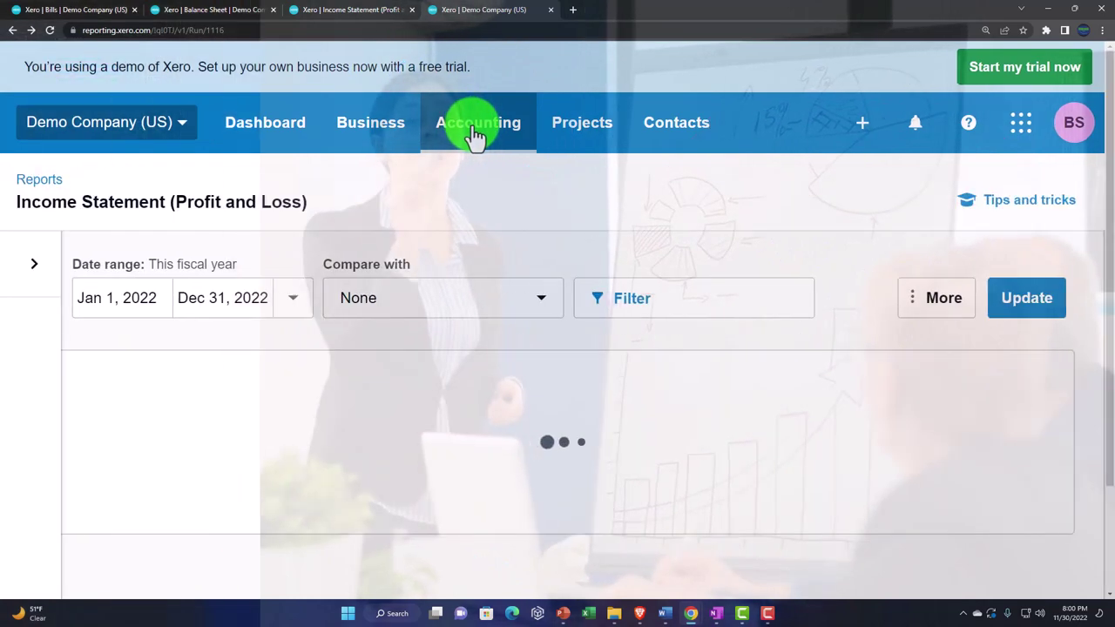
{"action": "left_click", "coordinate": [475, 135]}
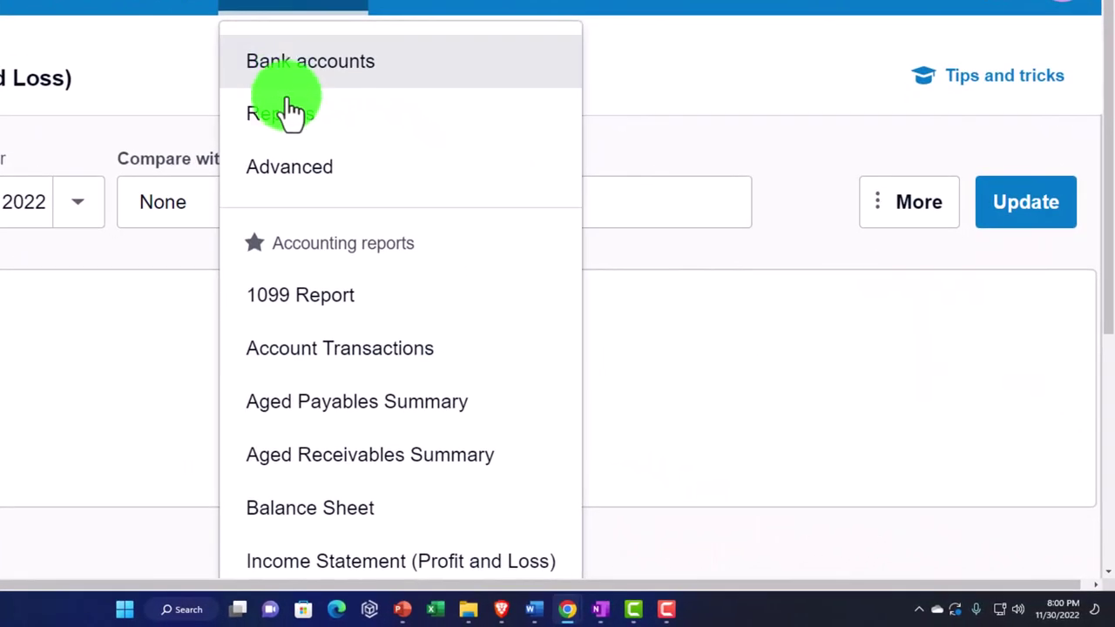
{"action": "left_click", "coordinate": [292, 111]}
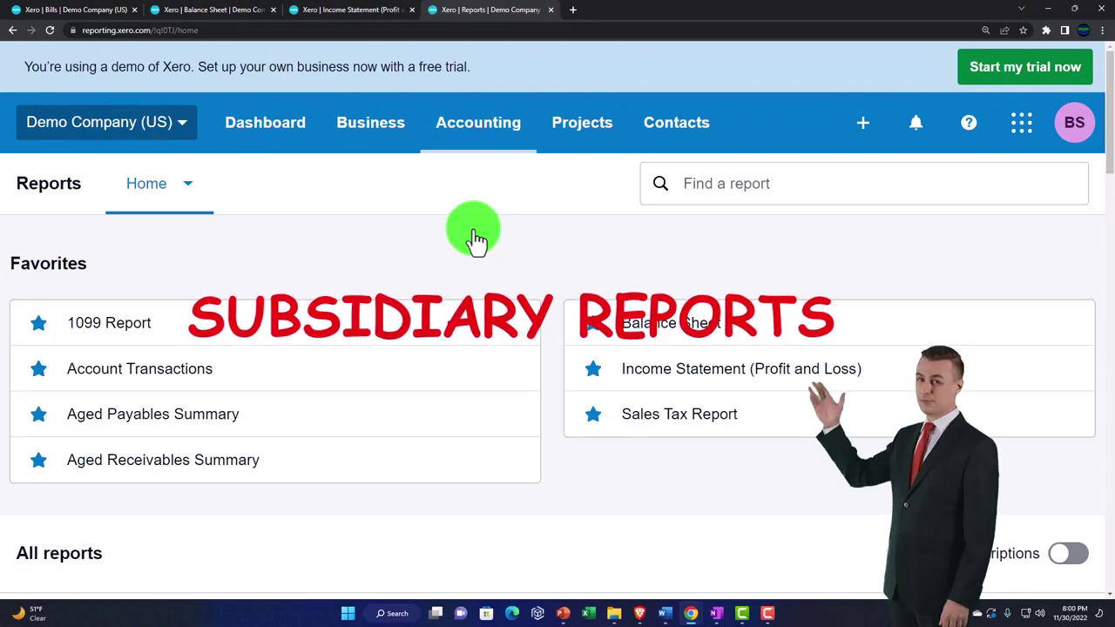
Step: Find the Aged Payables Detail report among the payables and receivables reports, and open it
{"action": "scroll", "coordinate": [424, 309], "scroll_direction": "down", "scroll_amount": 8}
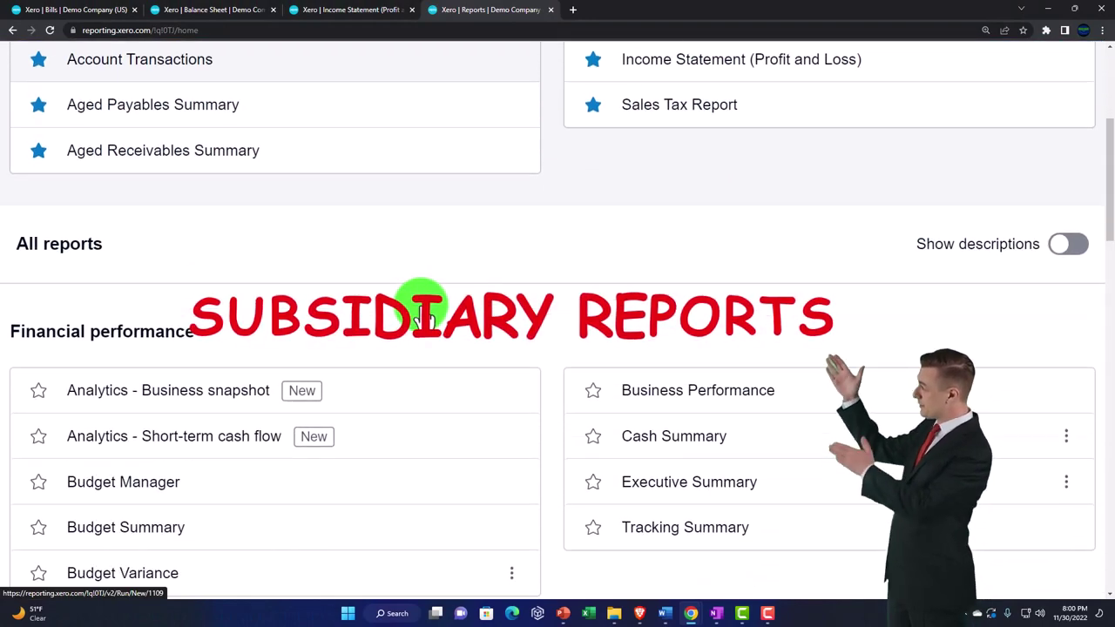
{"action": "scroll", "coordinate": [425, 316], "scroll_direction": "down", "scroll_amount": 2}
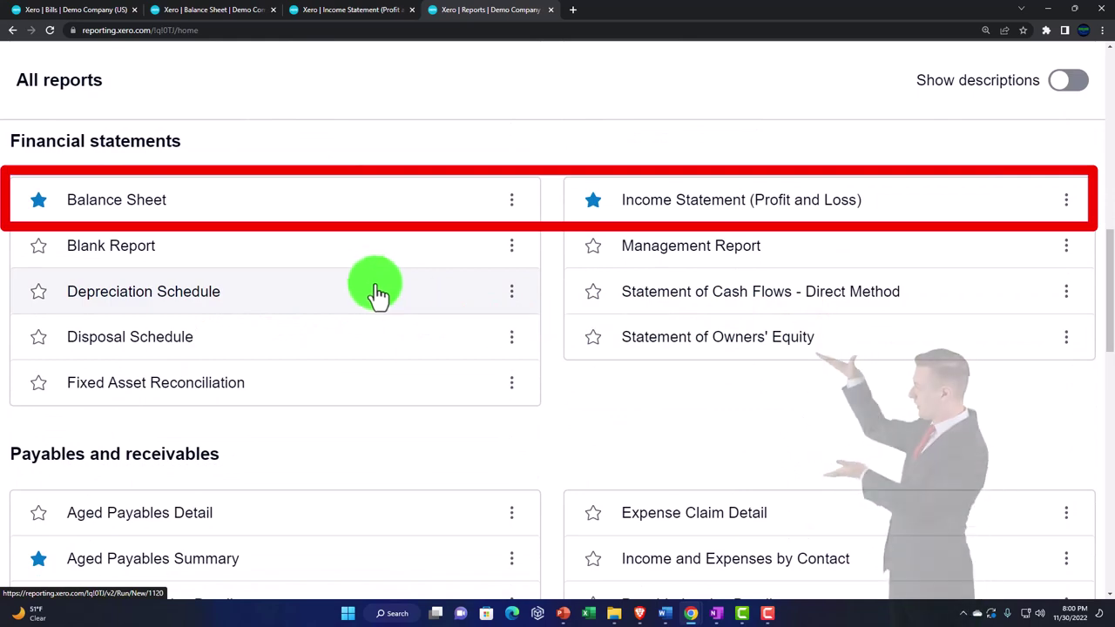
{"action": "scroll", "coordinate": [370, 292], "scroll_direction": "down", "scroll_amount": 3}
{"action": "scroll", "coordinate": [369, 292], "scroll_direction": "down", "scroll_amount": 1}
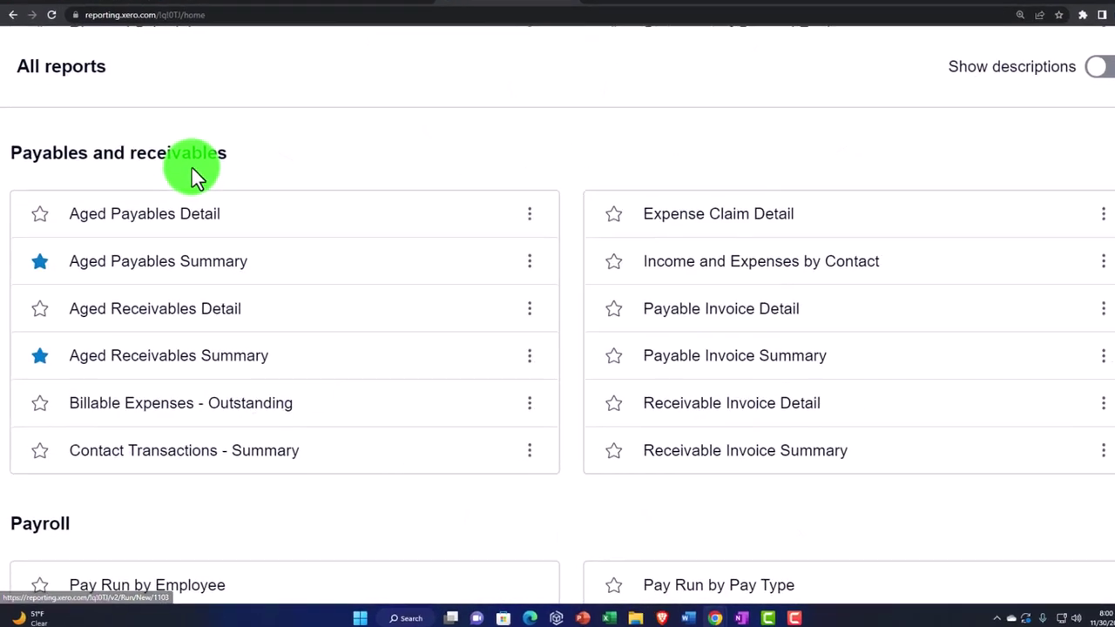
{"action": "mouse_move", "coordinate": [192, 170]}
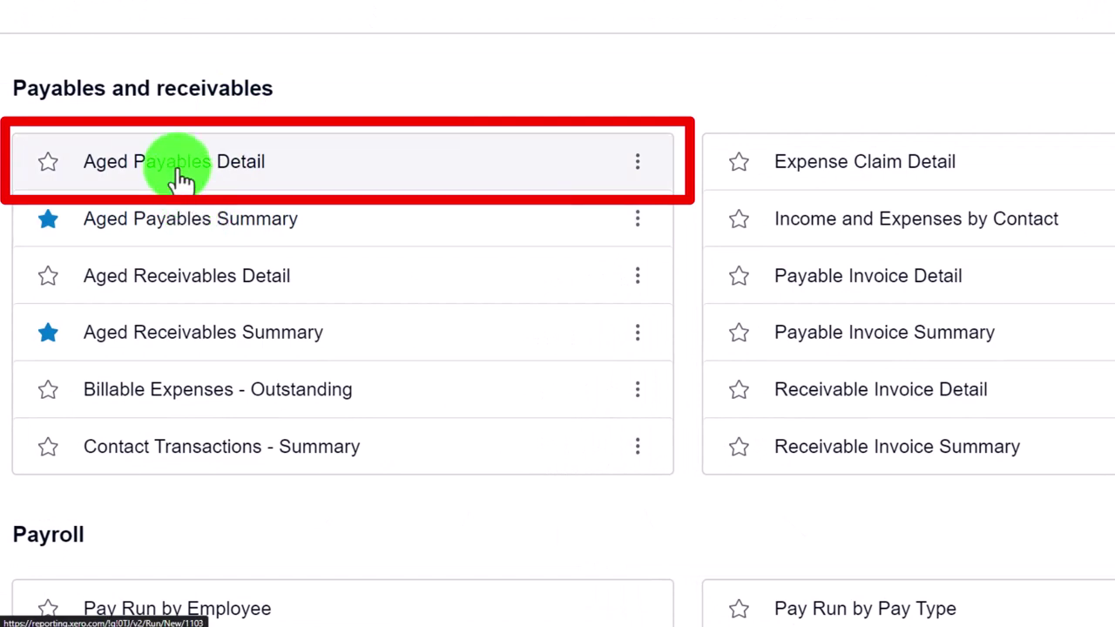
{"action": "left_click", "coordinate": [181, 176]}
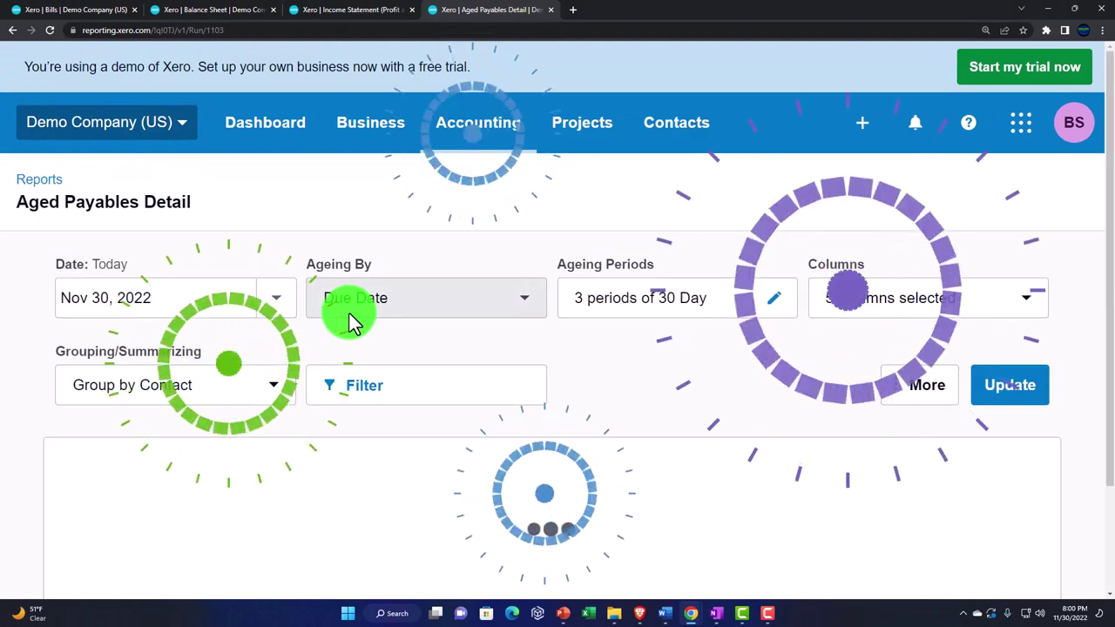
Step: Set the Aged Payables Detail report date to Dec 31, 2022, and update the report
{"action": "left_click", "coordinate": [284, 300]}
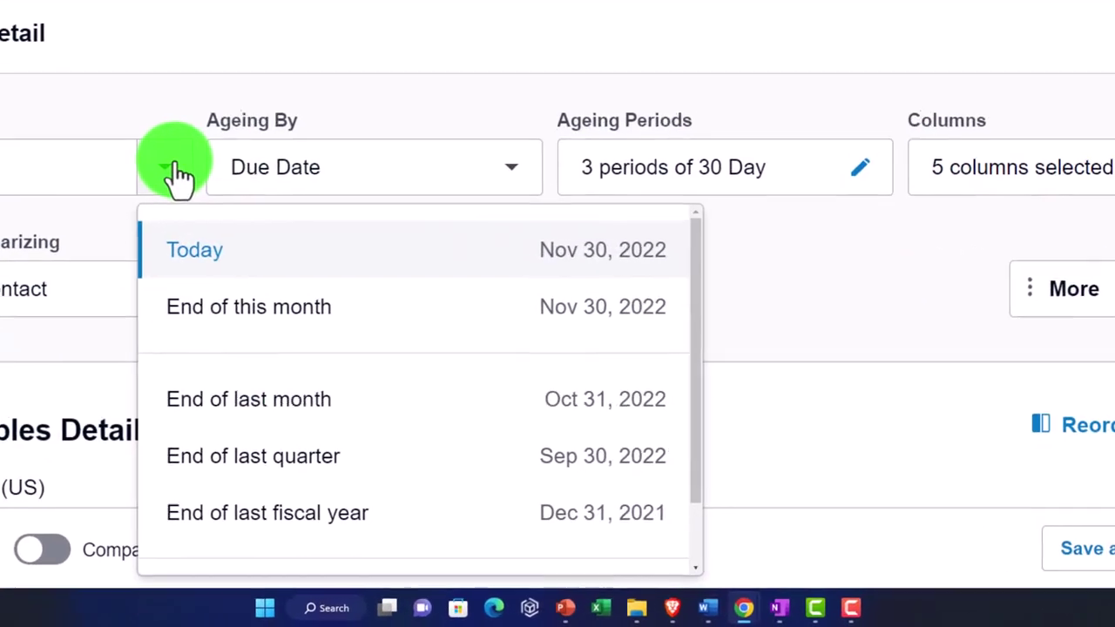
{"action": "scroll", "coordinate": [380, 479], "scroll_direction": "down", "scroll_amount": 2}
{"action": "left_click", "coordinate": [284, 529]}
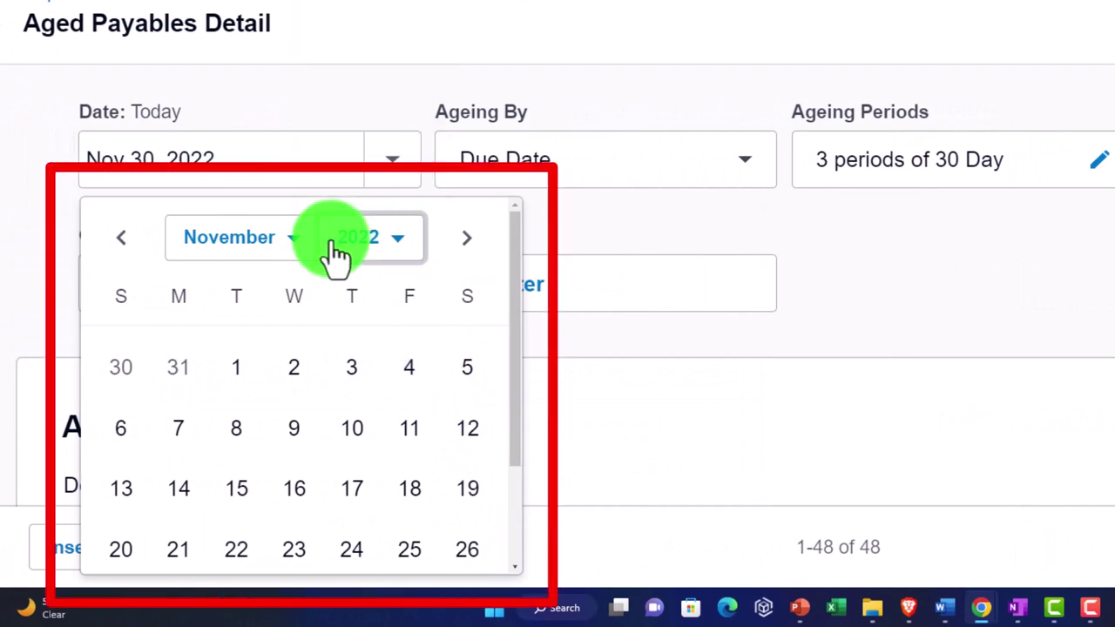
{"action": "left_click", "coordinate": [272, 531]}
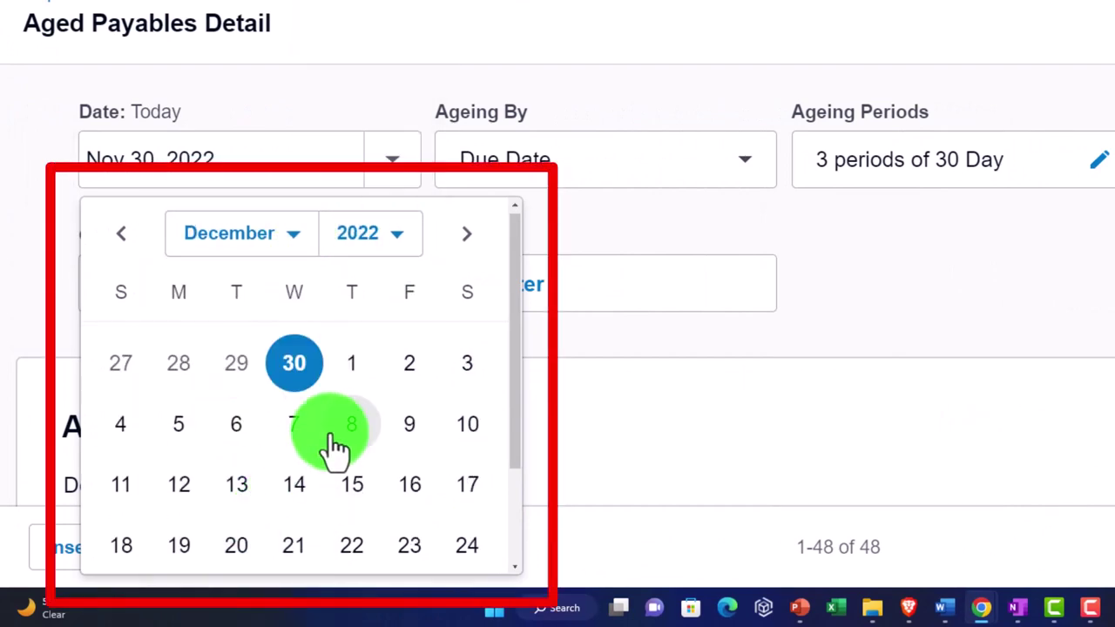
{"action": "scroll", "coordinate": [345, 461], "scroll_direction": "down", "scroll_amount": 3}
{"action": "left_click", "coordinate": [453, 475]}
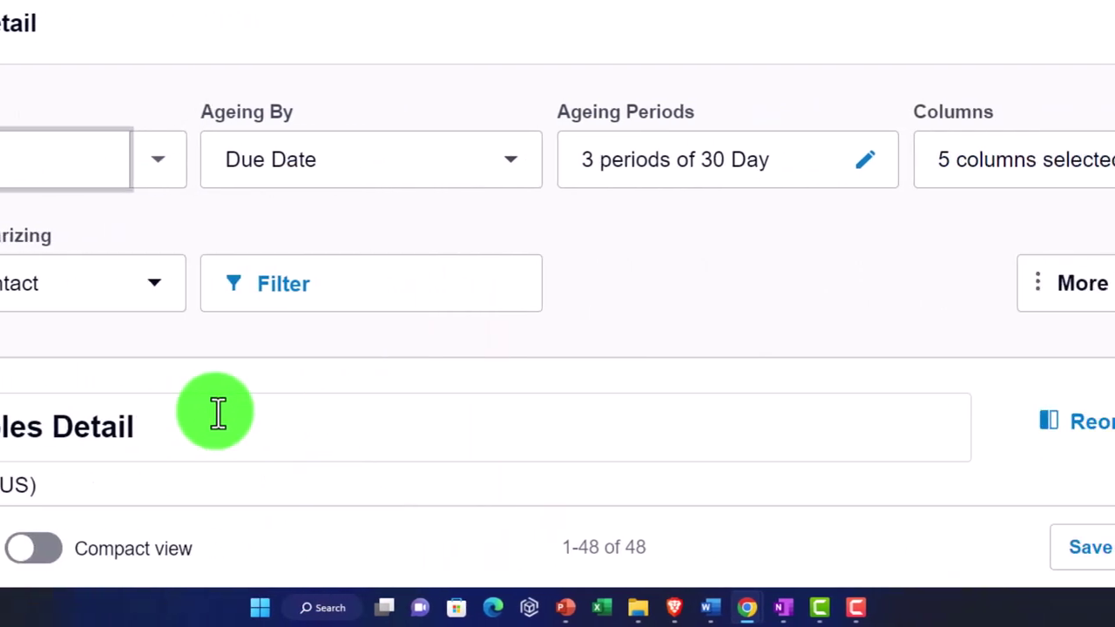
{"action": "left_click", "coordinate": [954, 300]}
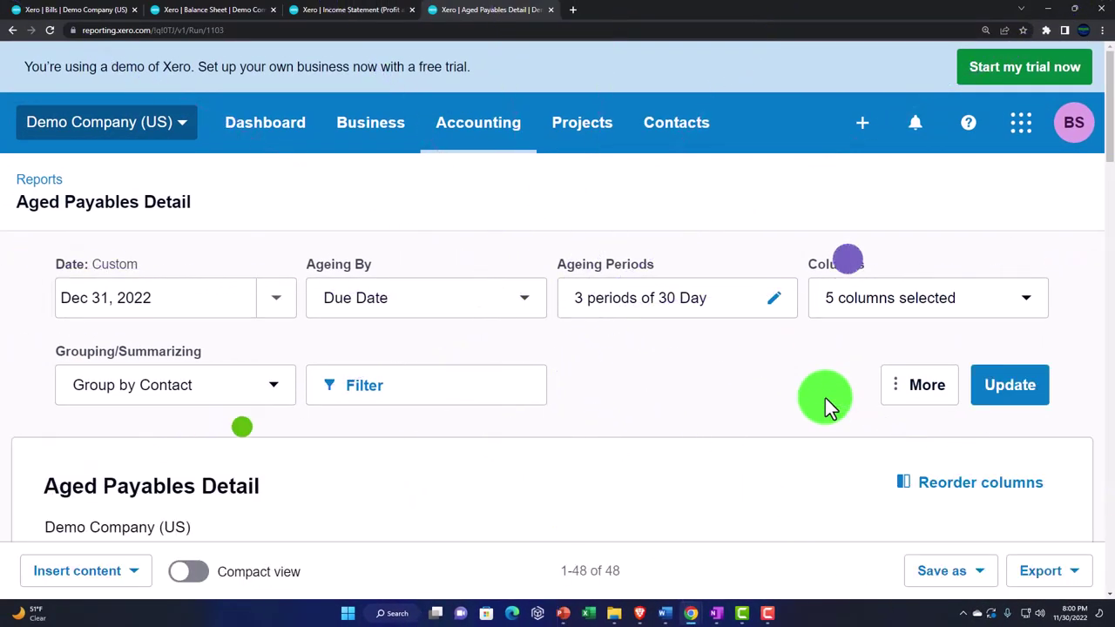
Step: Review the aged payables by vendor down to the report total, and compare it with Accounts Payable on the Balance Sheet
{"action": "scroll", "coordinate": [825, 401], "scroll_direction": "down", "scroll_amount": 5}
{"action": "scroll", "coordinate": [62, 325], "scroll_direction": "down", "scroll_amount": 1}
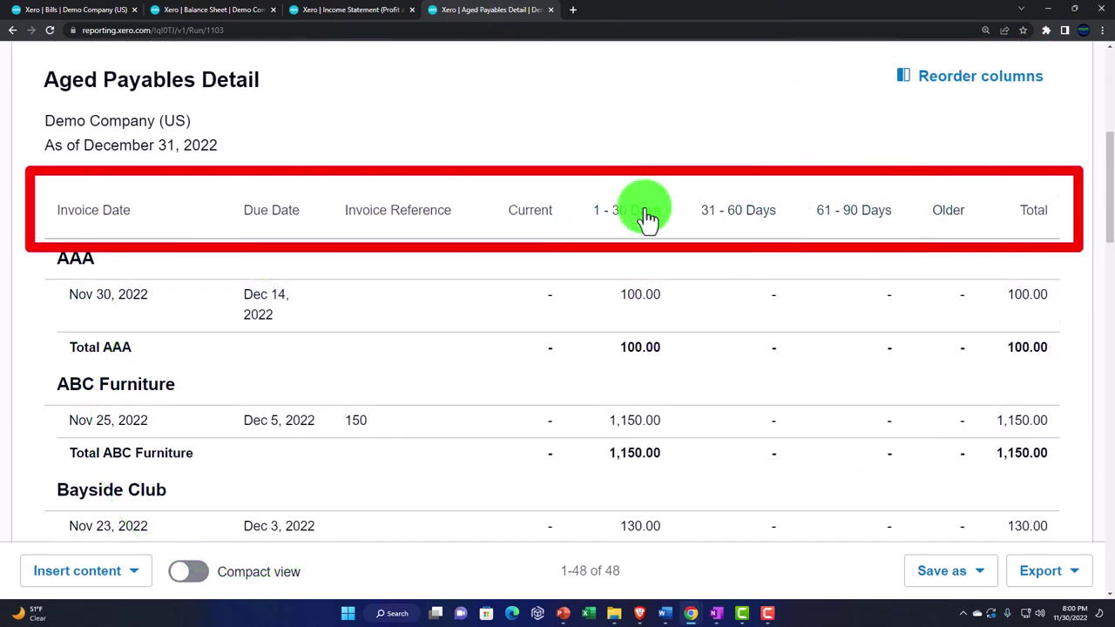
{"action": "scroll", "coordinate": [41, 263], "scroll_direction": "down", "scroll_amount": 6}
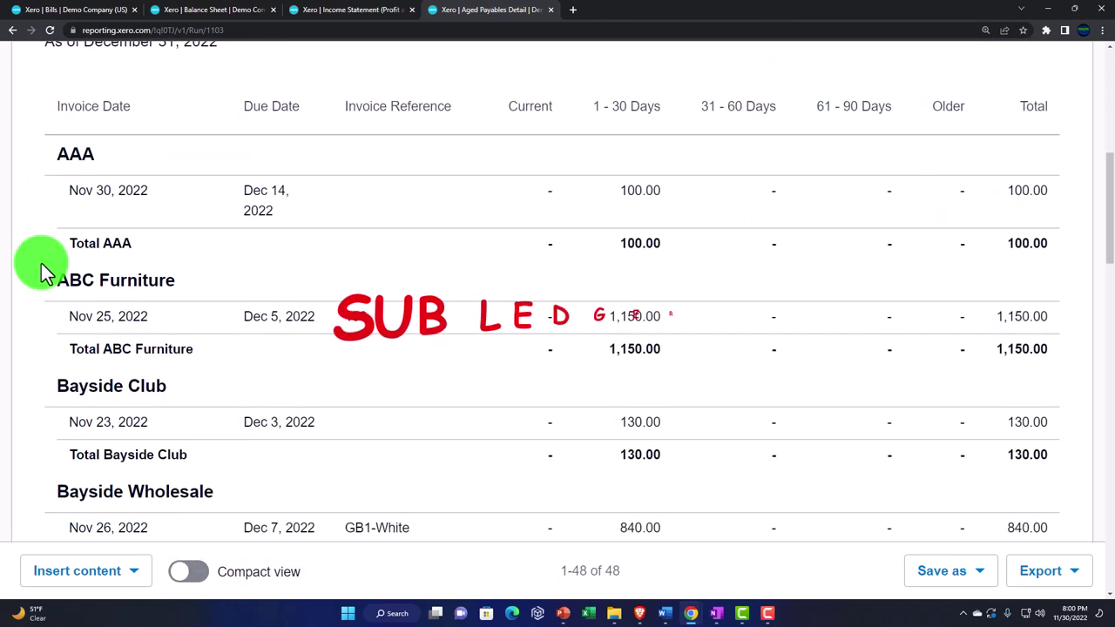
{"action": "scroll", "coordinate": [41, 264], "scroll_direction": "down", "scroll_amount": 13}
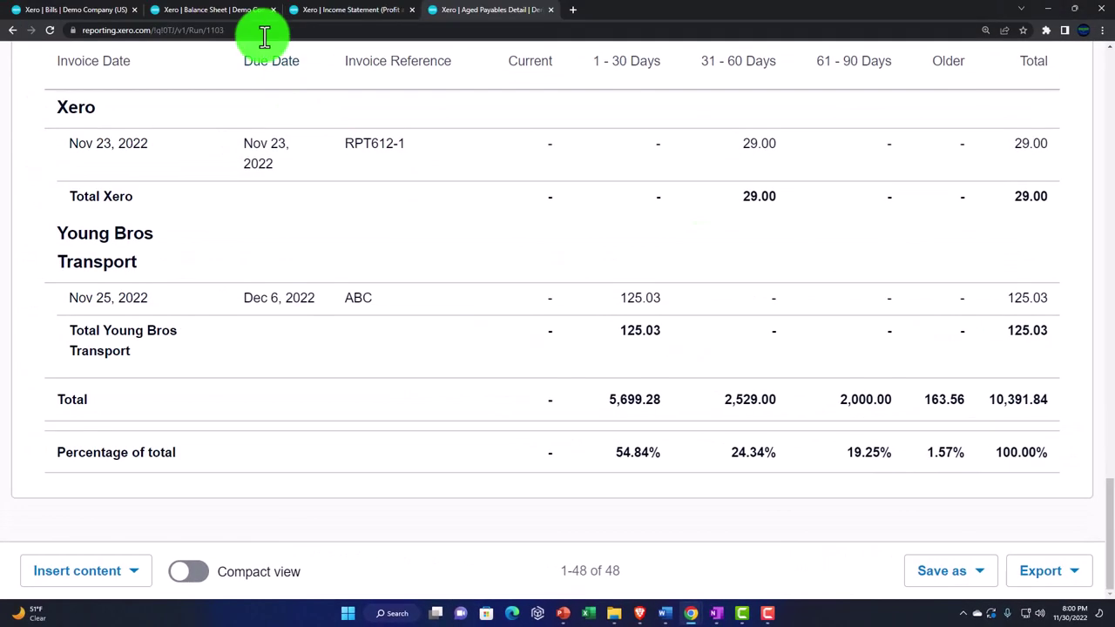
{"action": "left_click", "coordinate": [240, 13]}
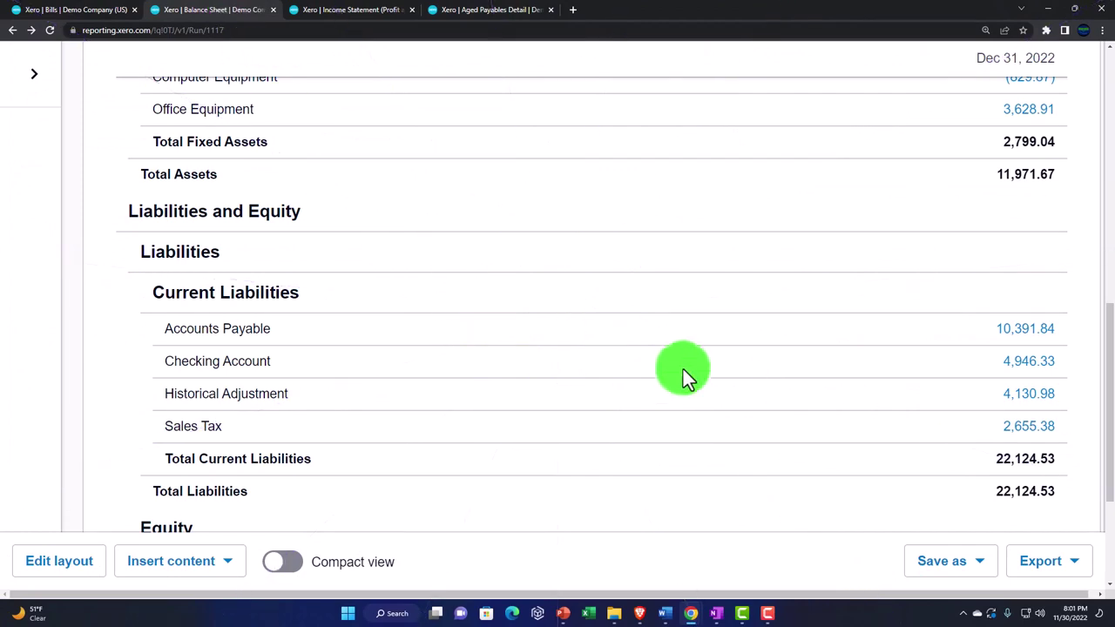
Step: Return from the Balance Sheet to the Bills page and list only the bills awaiting payment
{"action": "left_click", "coordinate": [1001, 351]}
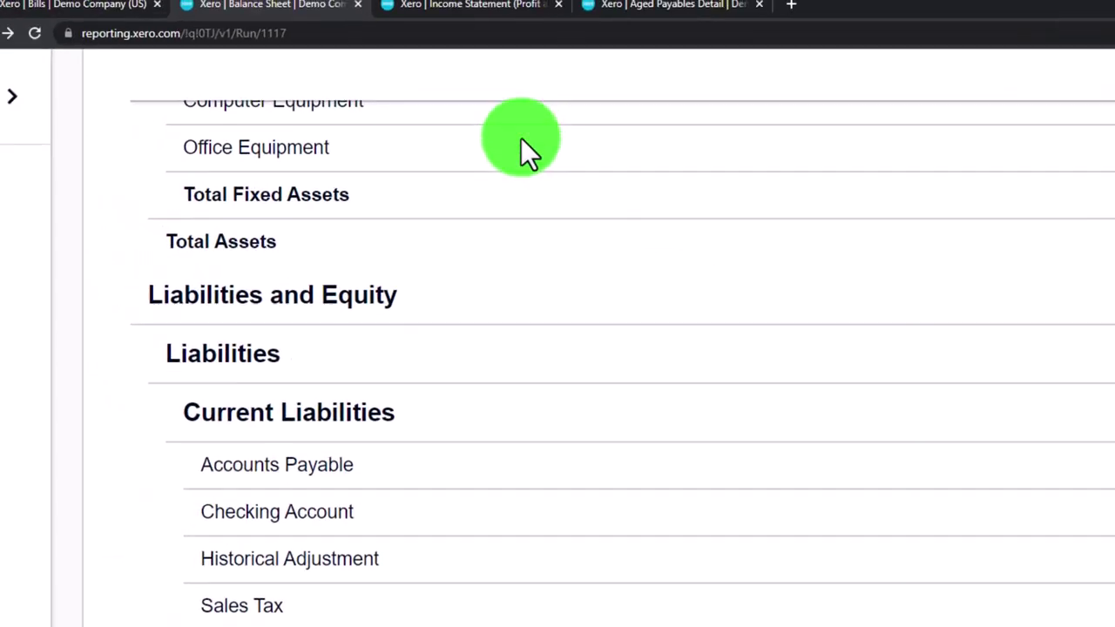
{"action": "left_click", "coordinate": [126, 15]}
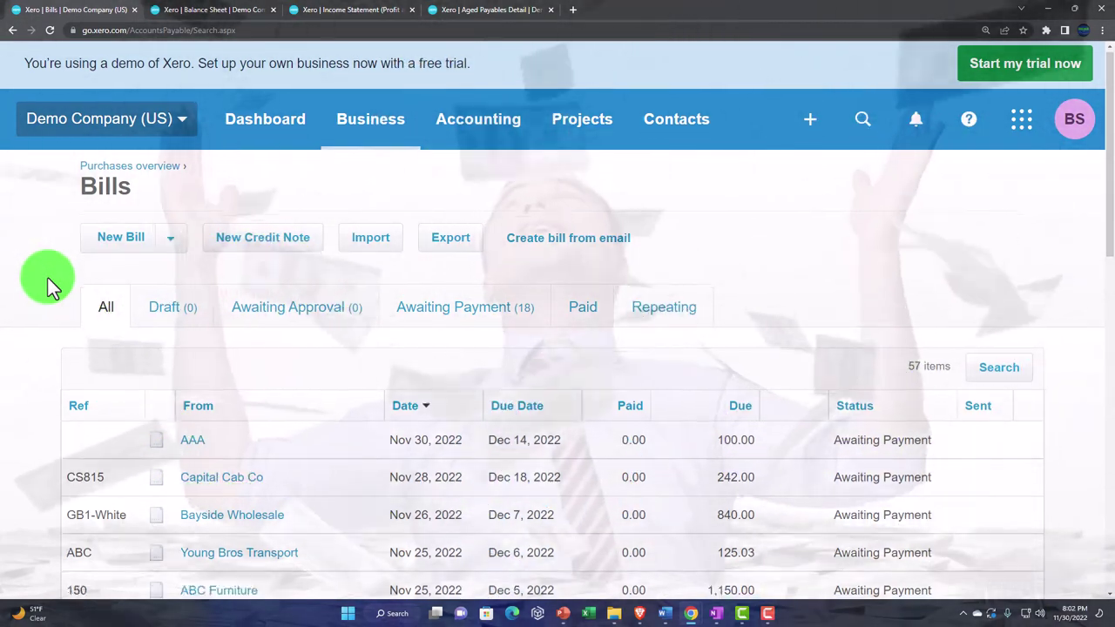
{"action": "scroll", "coordinate": [51, 292], "scroll_direction": "down", "scroll_amount": 1}
{"action": "left_click", "coordinate": [369, 75]}
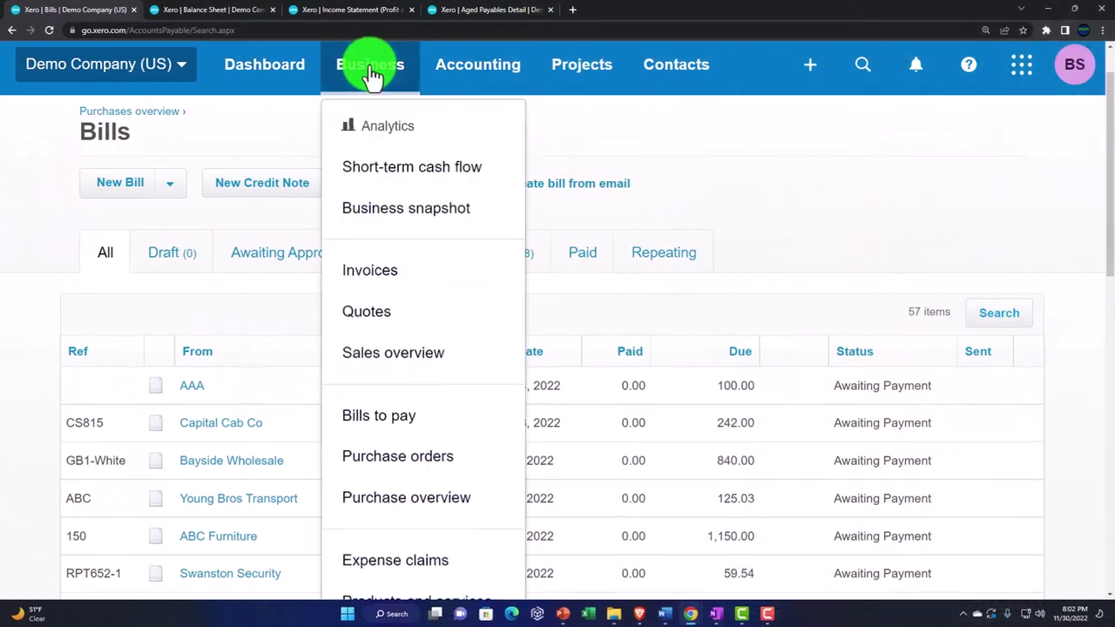
{"action": "left_click", "coordinate": [230, 500]}
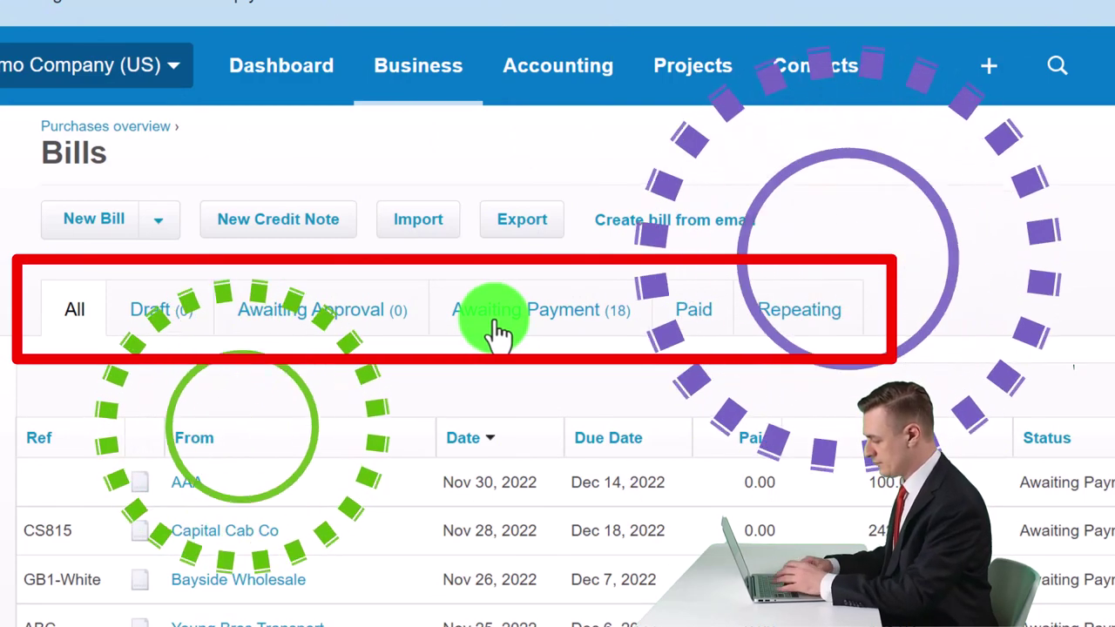
{"action": "left_click", "coordinate": [504, 328]}
{"action": "scroll", "coordinate": [514, 345], "scroll_direction": "down", "scroll_amount": 3}
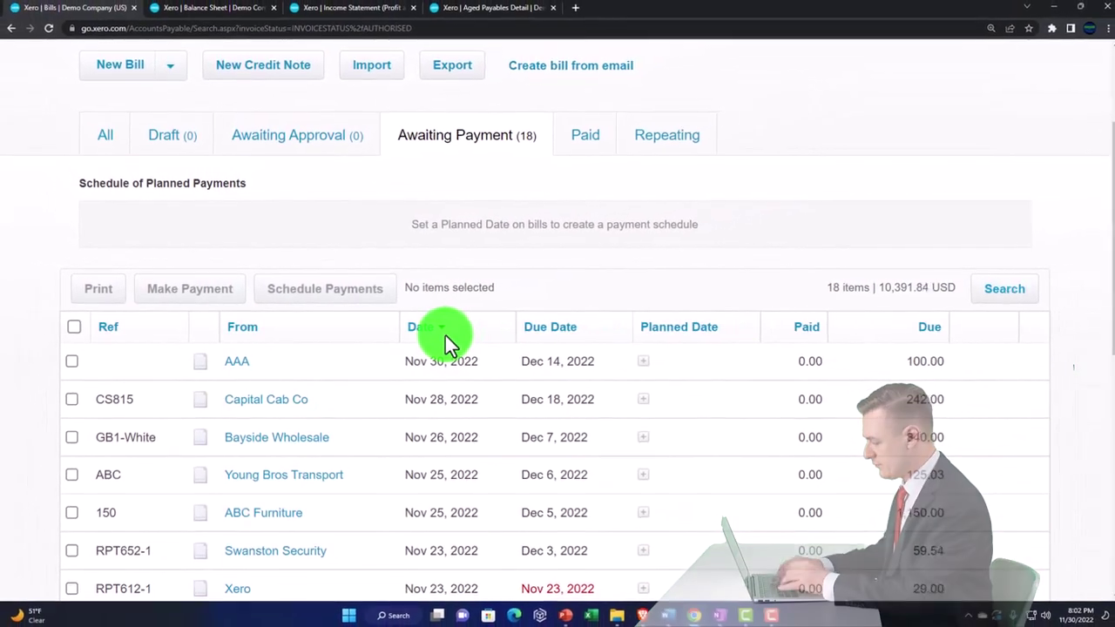
Step: Sort the bills awaiting payment by vendor, by bill date, and finally by due date with the earliest first
{"action": "left_click", "coordinate": [248, 329]}
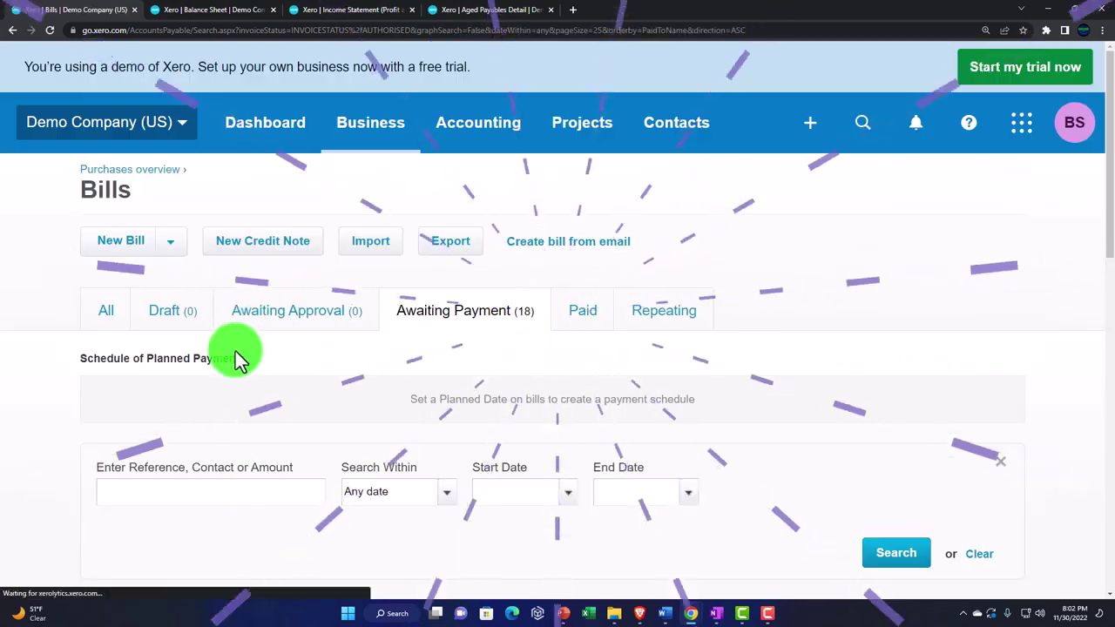
{"action": "scroll", "coordinate": [235, 351], "scroll_direction": "down", "scroll_amount": 4}
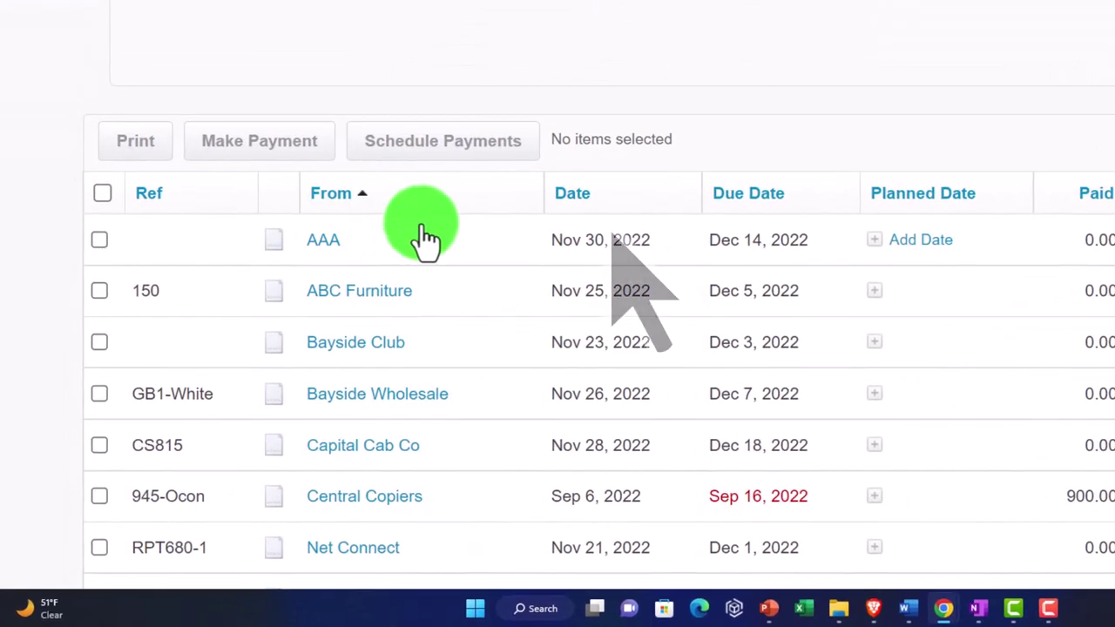
{"action": "left_click", "coordinate": [573, 202]}
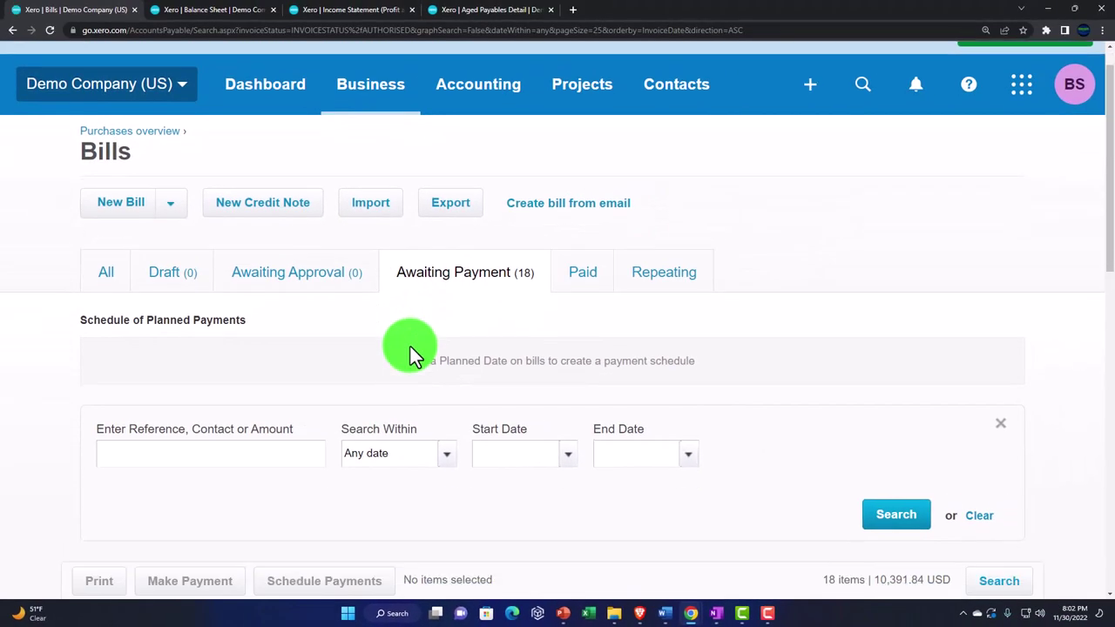
{"action": "scroll", "coordinate": [411, 347], "scroll_direction": "down", "scroll_amount": 3}
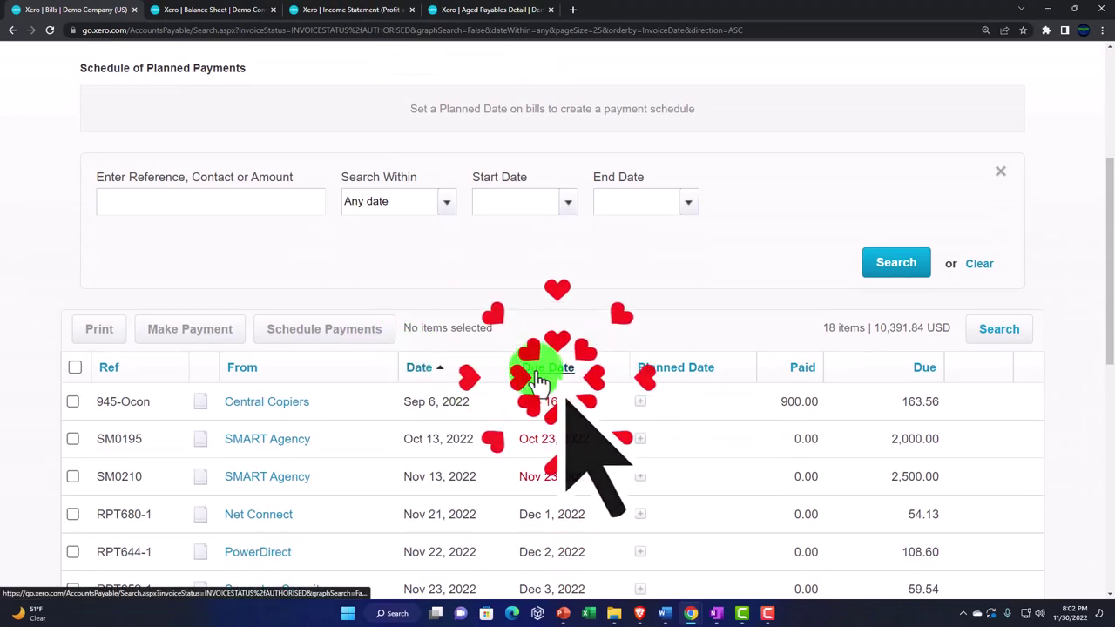
{"action": "left_click", "coordinate": [540, 376]}
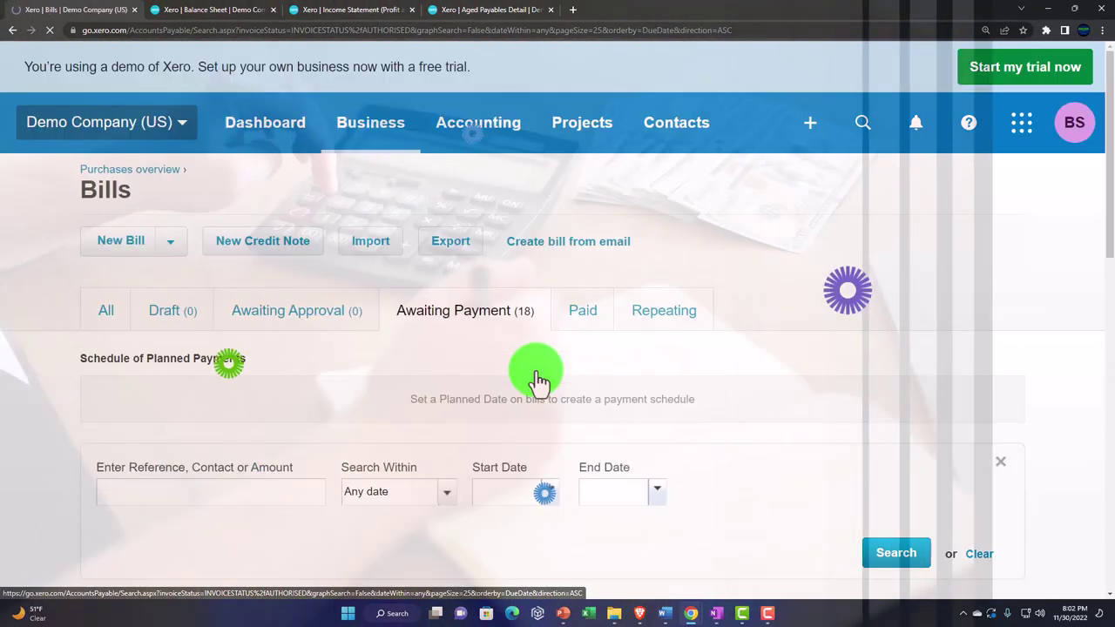
{"action": "scroll", "coordinate": [538, 377], "scroll_direction": "down", "scroll_amount": 4}
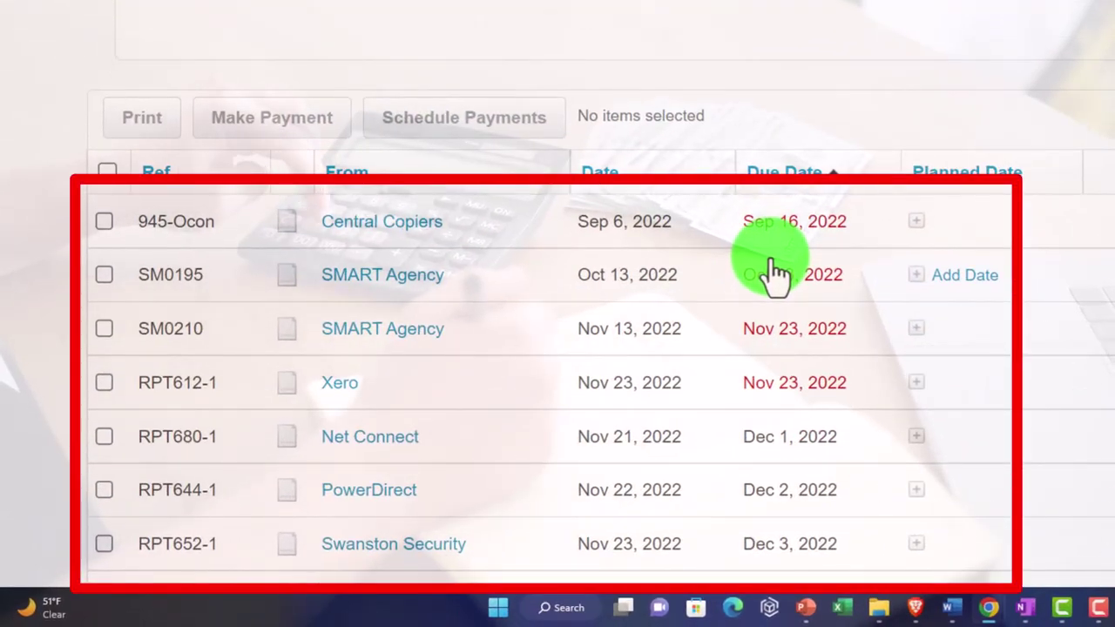
Step: Select bills 945-Ocon, SM0195 and SM0210, and view the payment methods offered without choosing one
{"action": "left_click", "coordinate": [105, 222]}
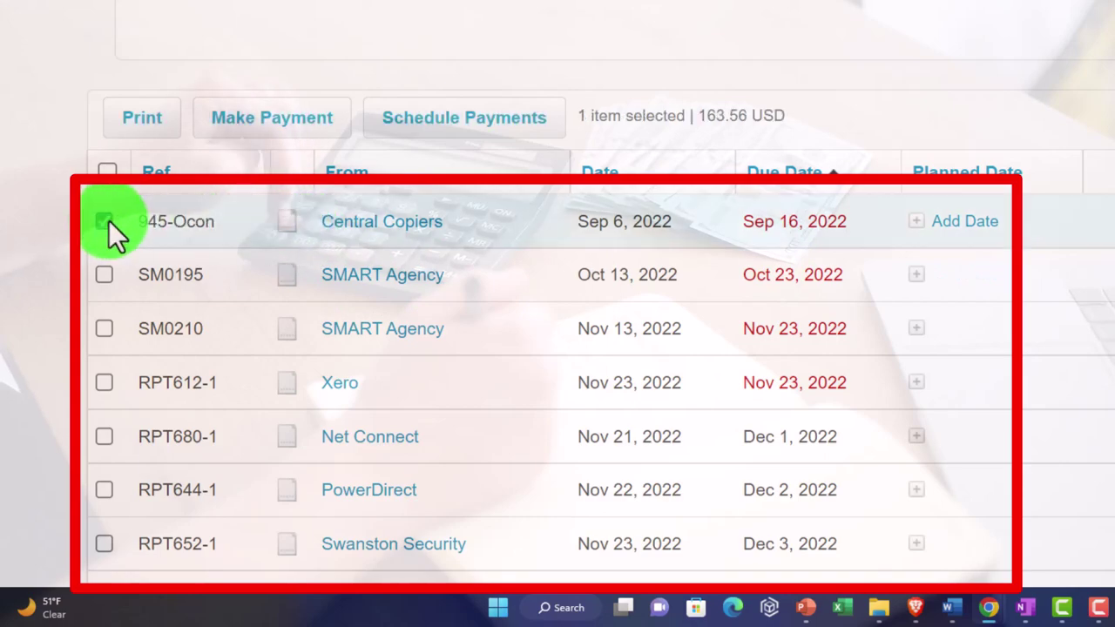
{"action": "left_click", "coordinate": [104, 329], "text": "shift"}
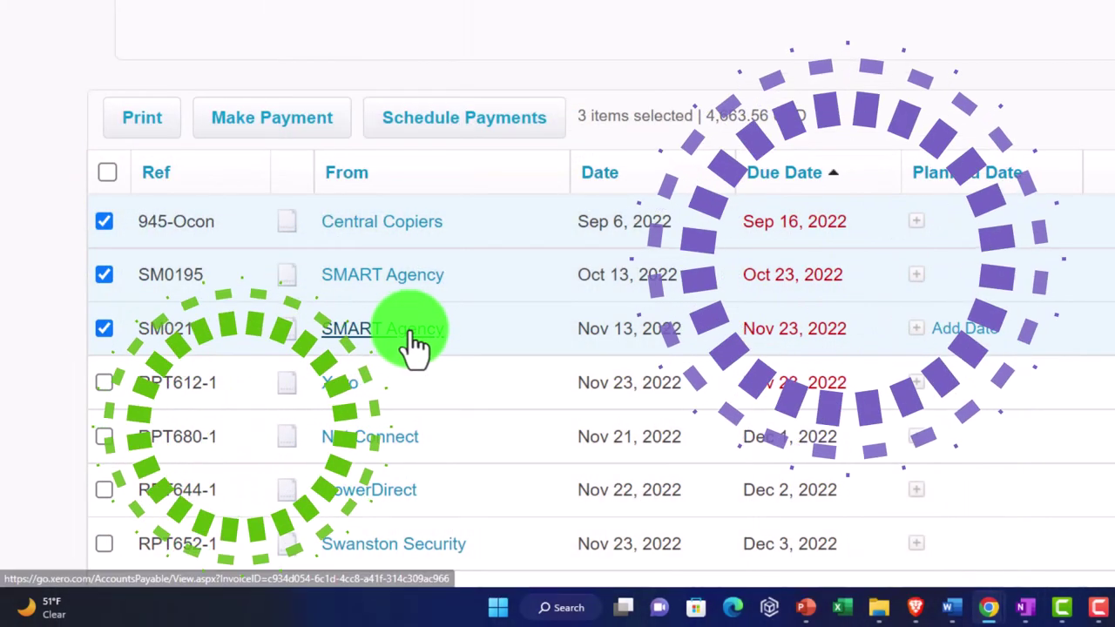
{"action": "scroll", "coordinate": [413, 347], "scroll_direction": "up", "scroll_amount": 2}
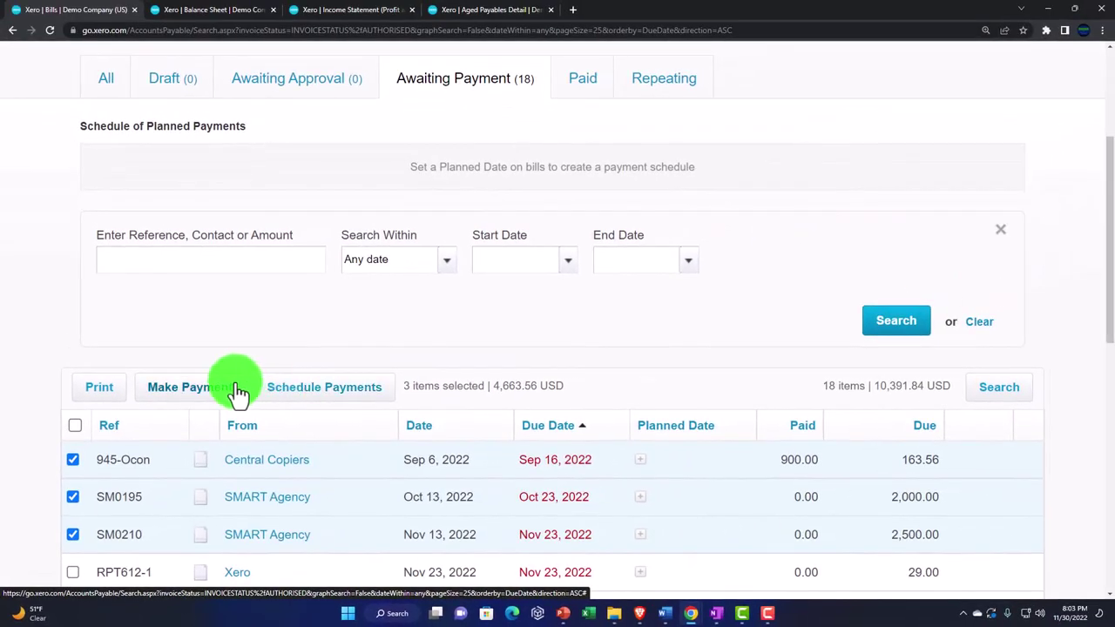
{"action": "left_click", "coordinate": [238, 394]}
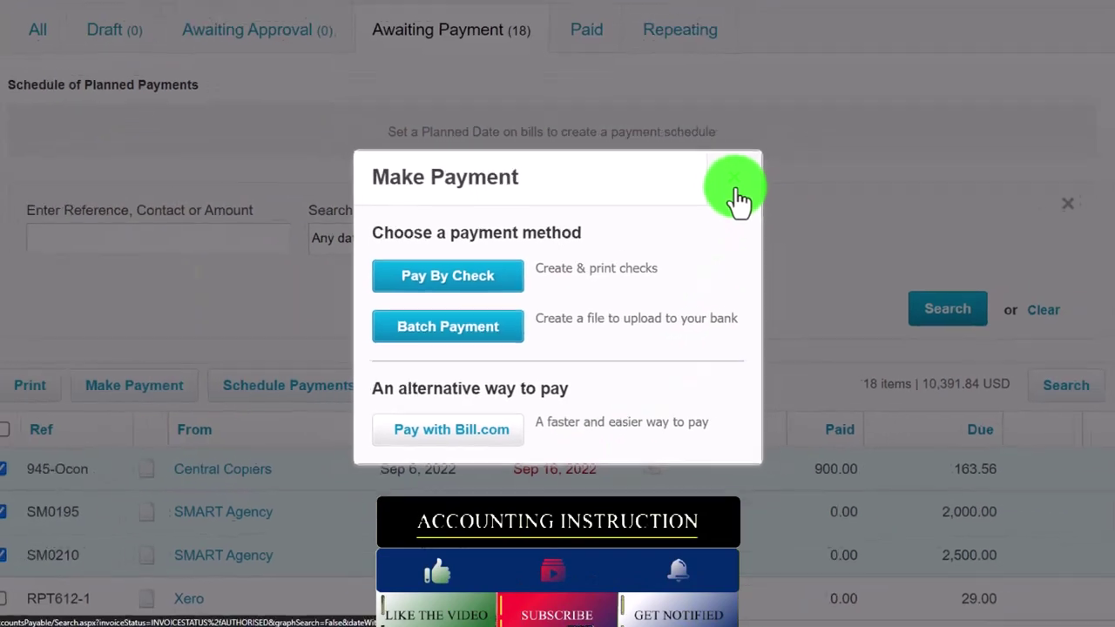
{"action": "left_click", "coordinate": [735, 188]}
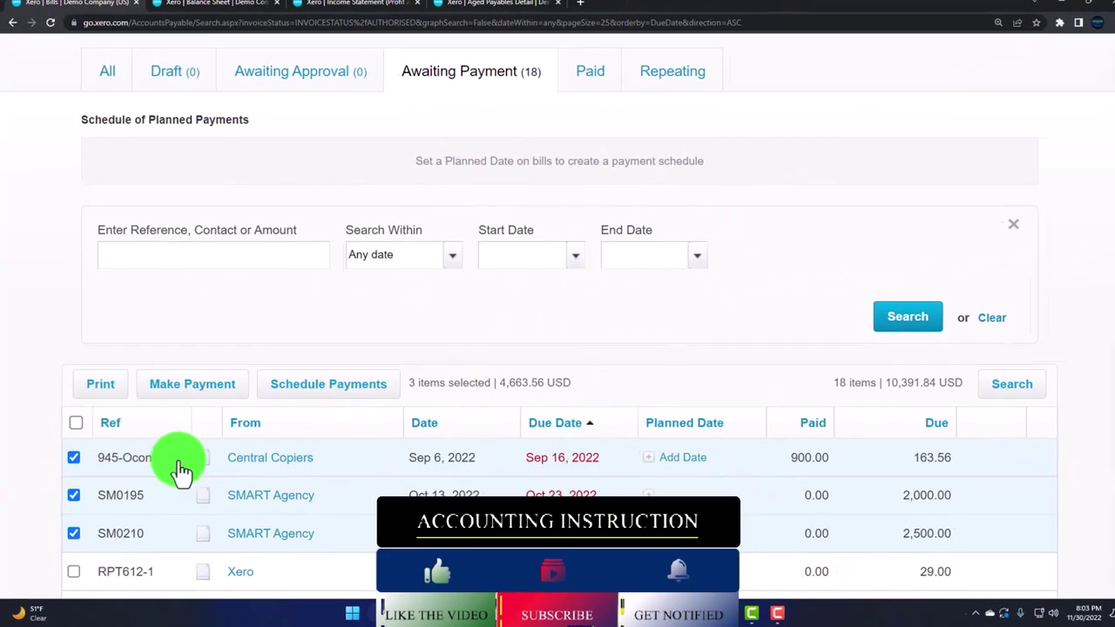
Step: Clear the selection of the Central Copiers bill and both SMART Agency bills
{"action": "left_click", "coordinate": [73, 458]}
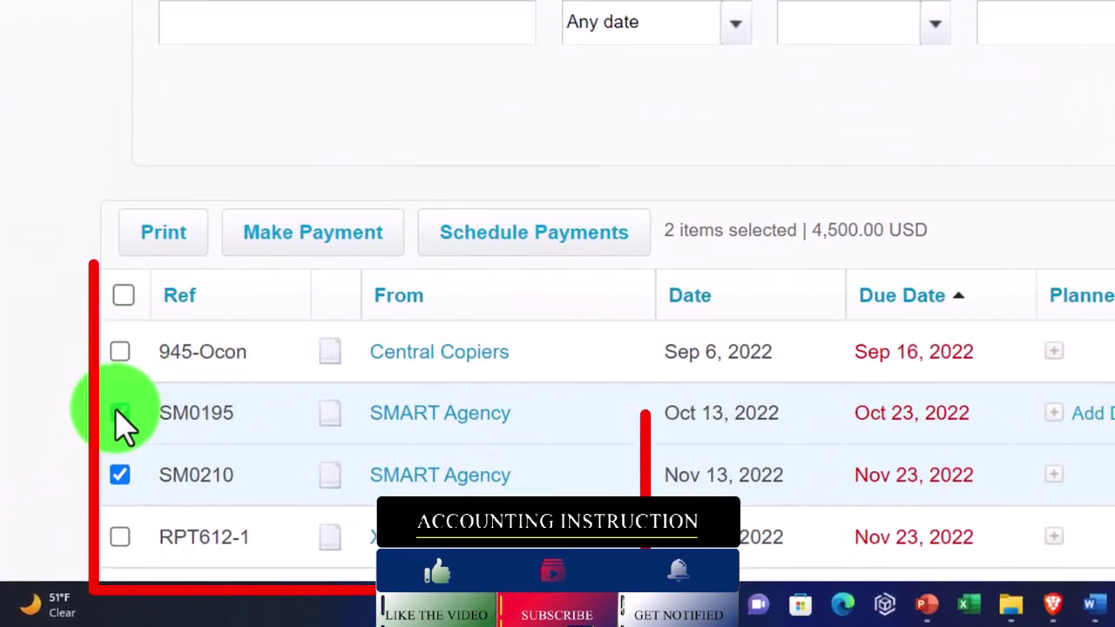
{"action": "left_click", "coordinate": [74, 495]}
{"action": "left_click", "coordinate": [121, 476]}
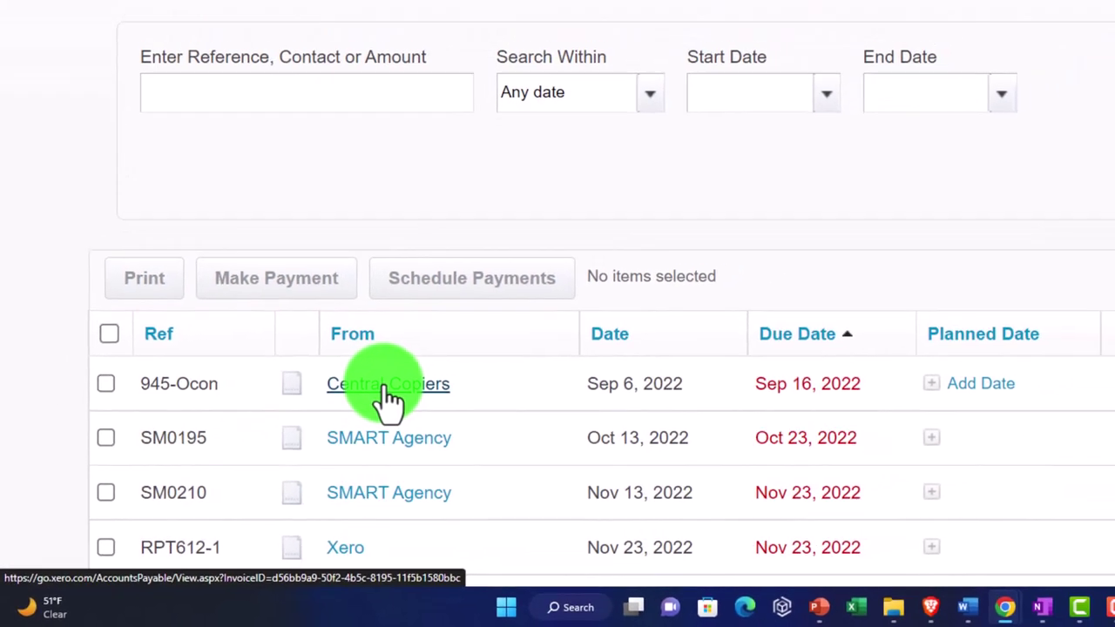
Step: Open the Central Copiers bill 945-Ocon, review its details, payment section and history, and return to the bills list
{"action": "left_click", "coordinate": [386, 394]}
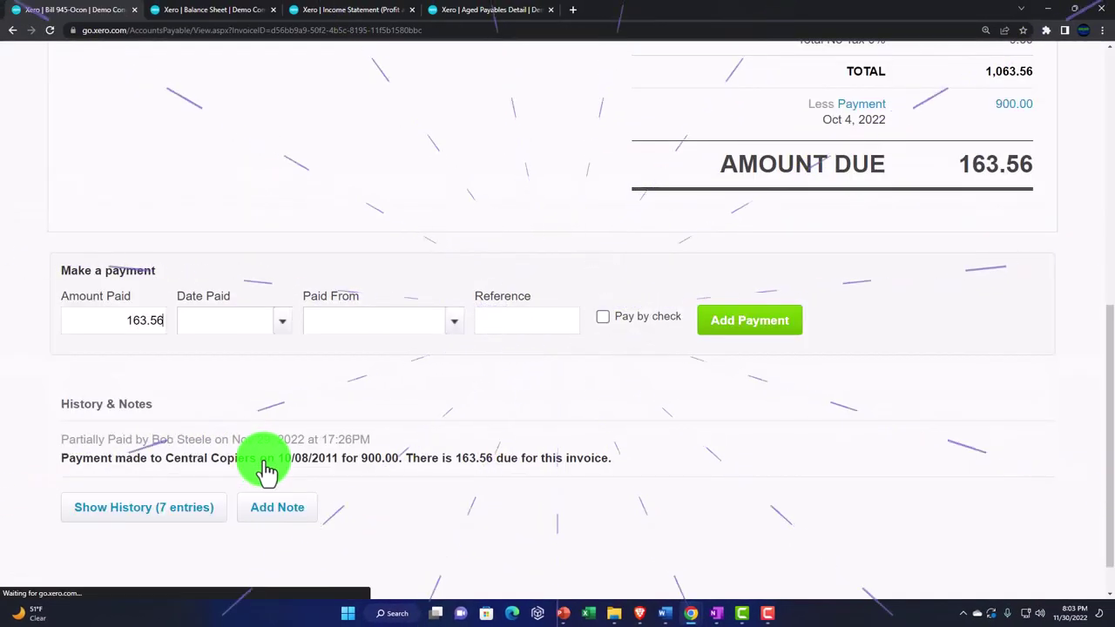
{"action": "scroll", "coordinate": [265, 465], "scroll_direction": "up", "scroll_amount": 10}
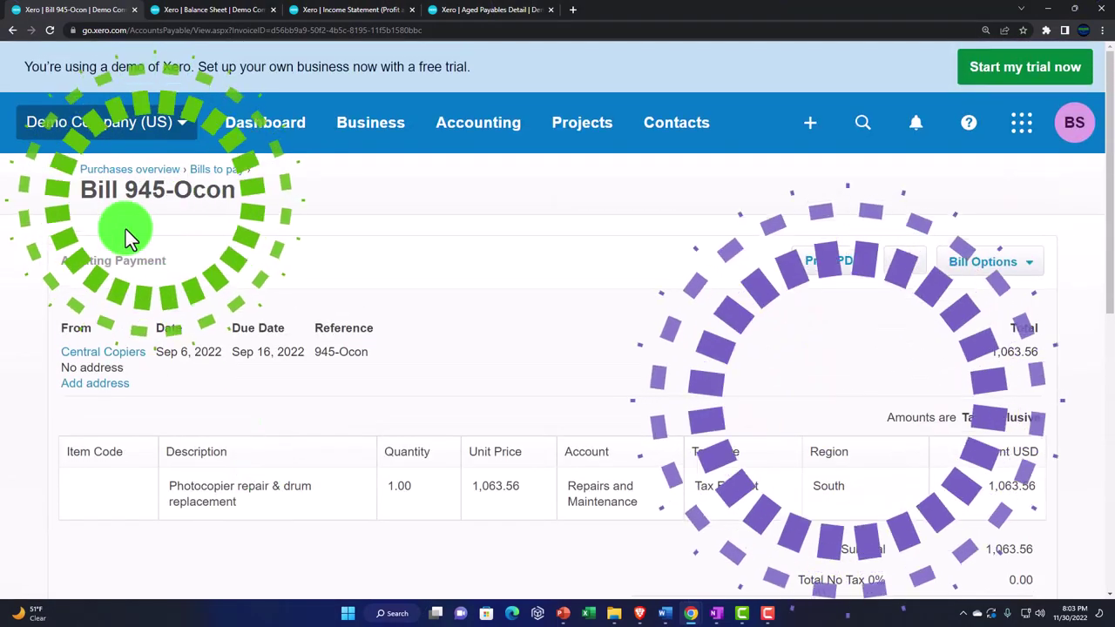
{"action": "scroll", "coordinate": [131, 349], "scroll_direction": "down", "scroll_amount": 10}
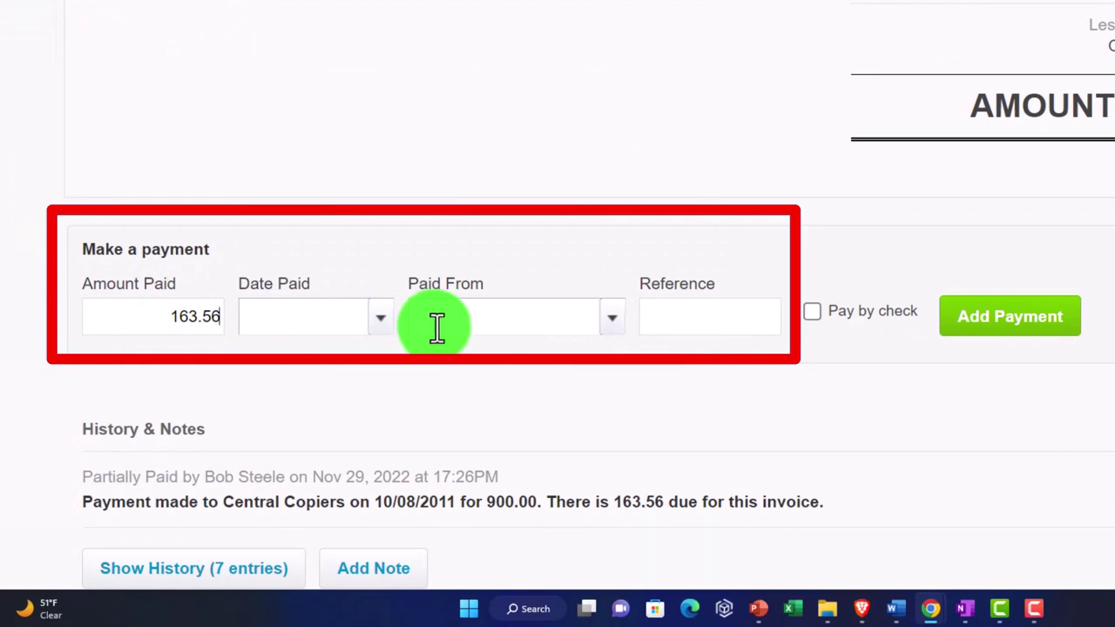
{"action": "scroll", "coordinate": [437, 327], "scroll_direction": "down", "scroll_amount": 1}
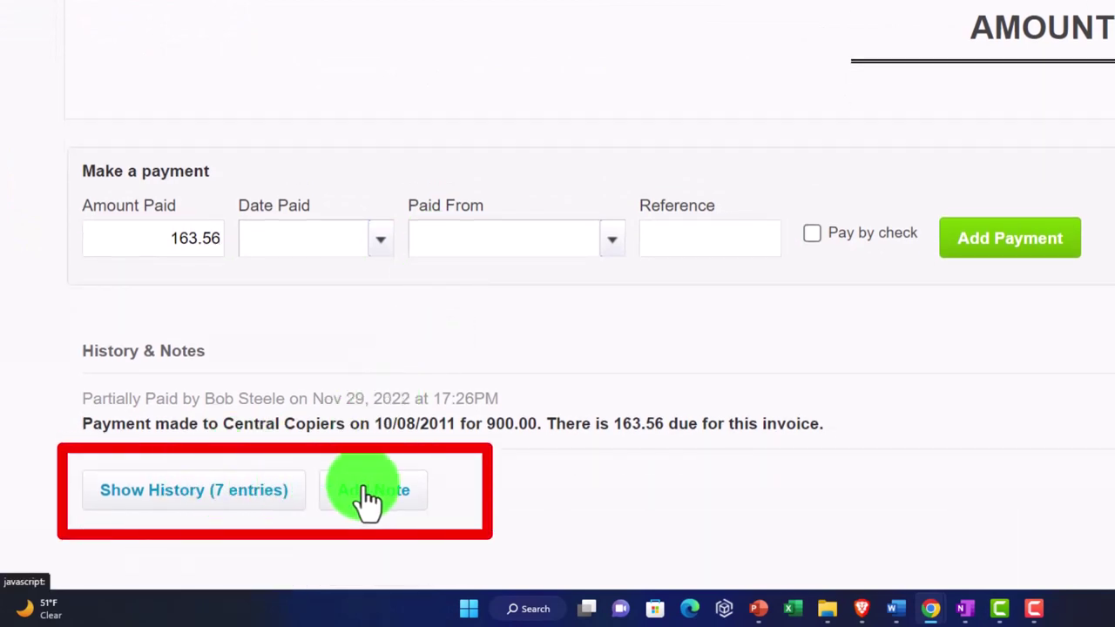
{"action": "scroll", "coordinate": [370, 497], "scroll_direction": "up", "scroll_amount": 10}
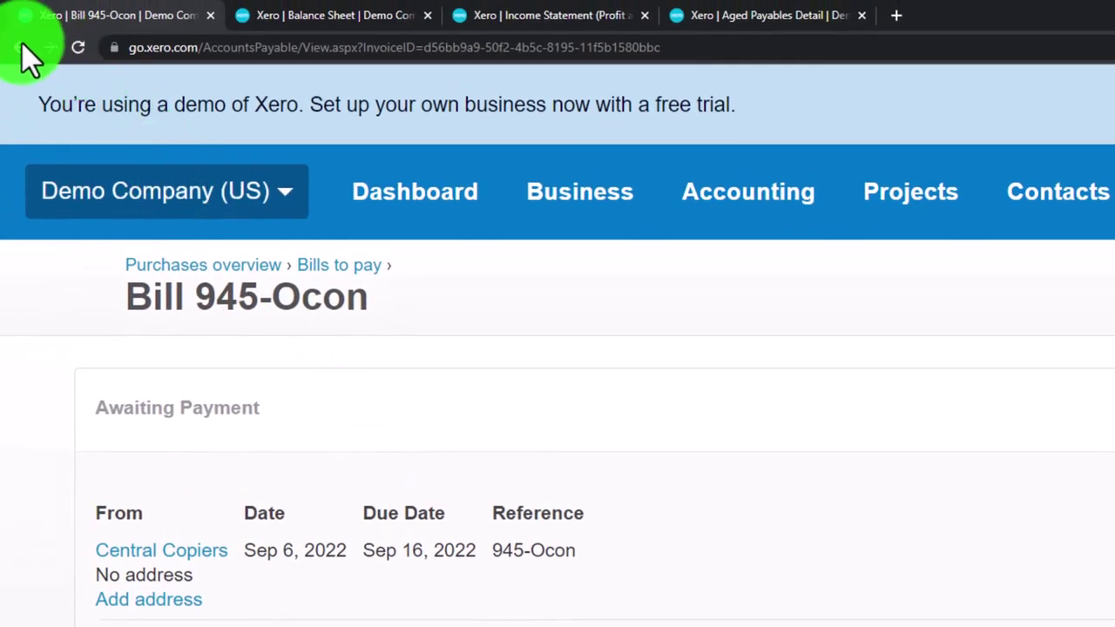
{"action": "left_click", "coordinate": [21, 46]}
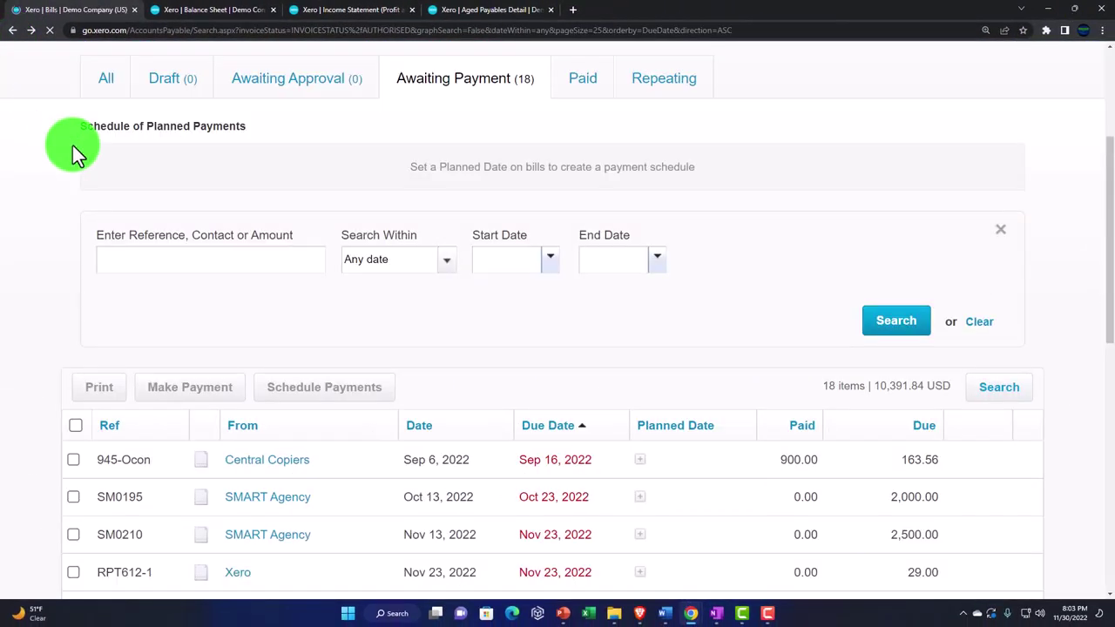
Step: Search the awaiting-payment bills by due date with start date Nov 30, 2022, and sort them by bill date, newest first
{"action": "scroll", "coordinate": [74, 155], "scroll_direction": "up", "scroll_amount": 2}
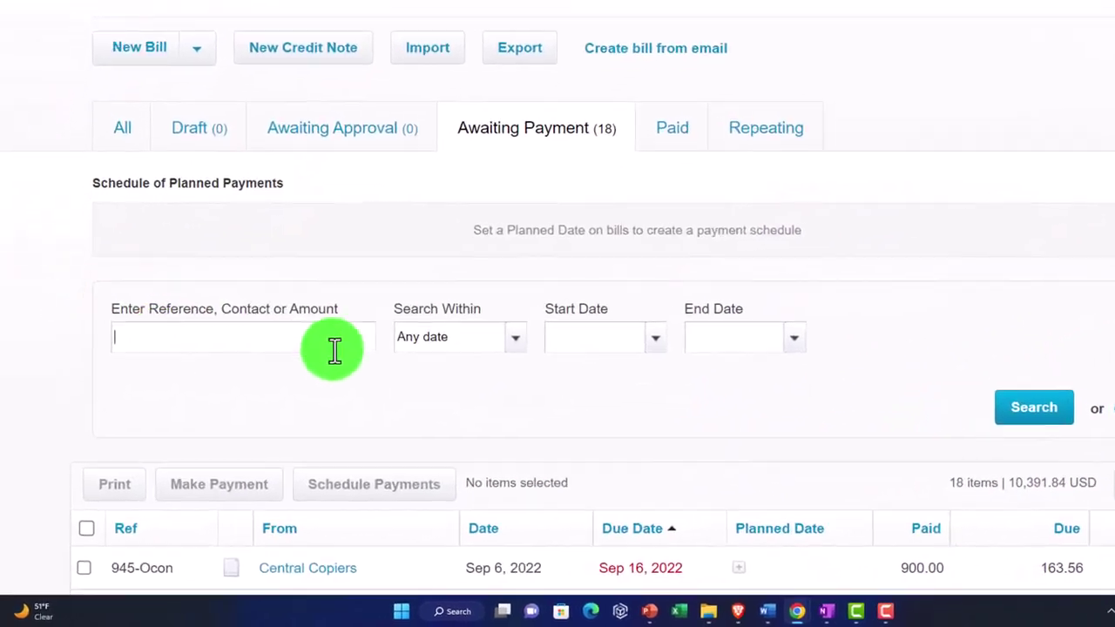
{"action": "left_click", "coordinate": [652, 284]}
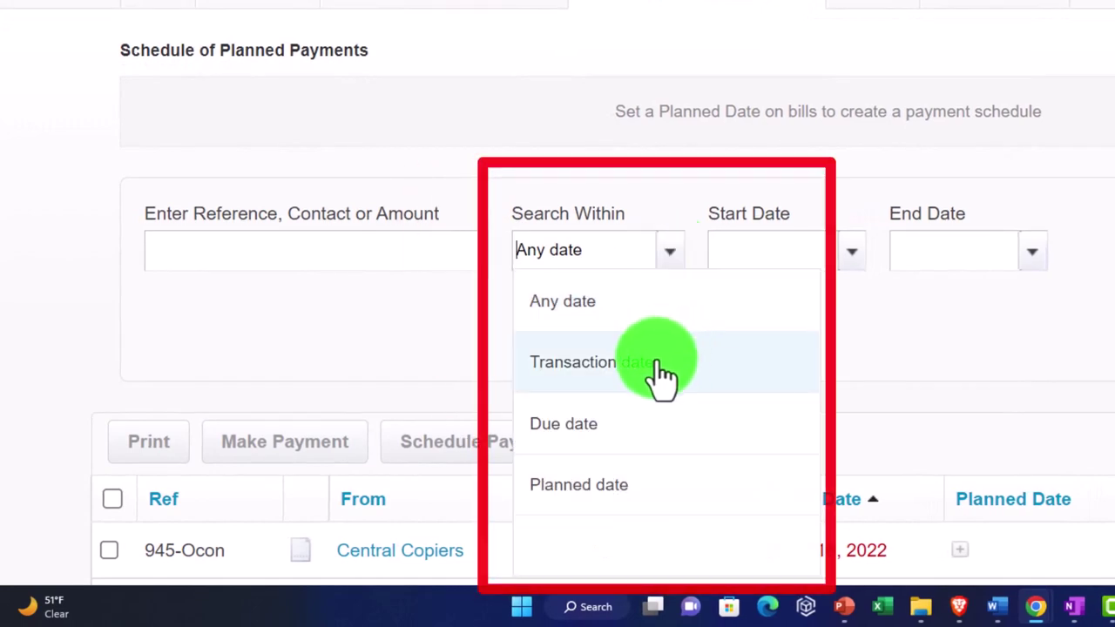
{"action": "left_click", "coordinate": [624, 426]}
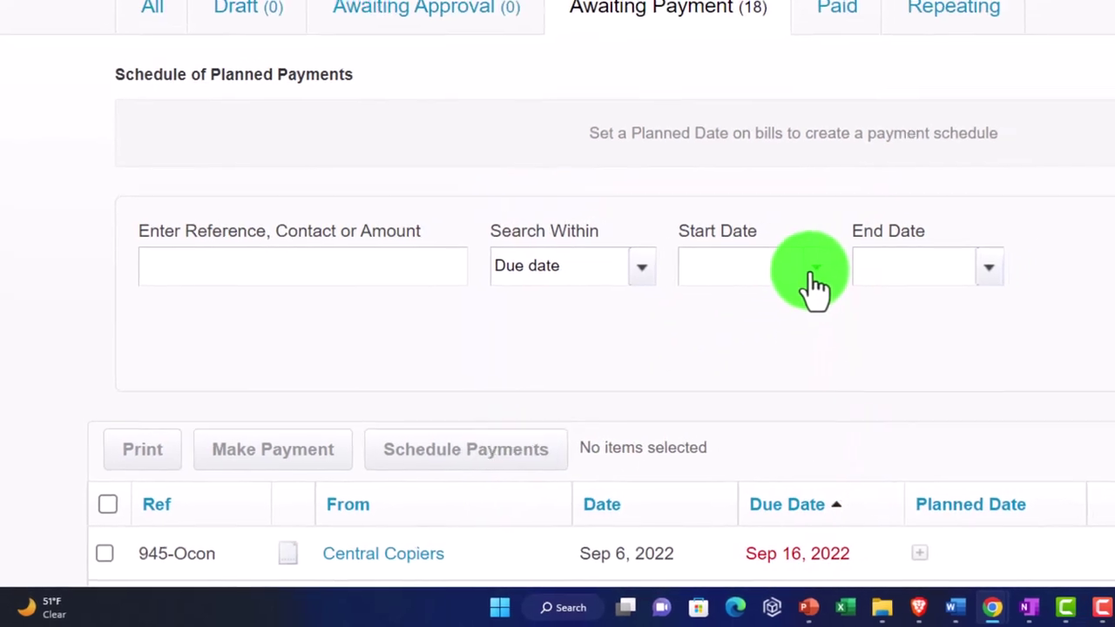
{"action": "left_click", "coordinate": [839, 262]}
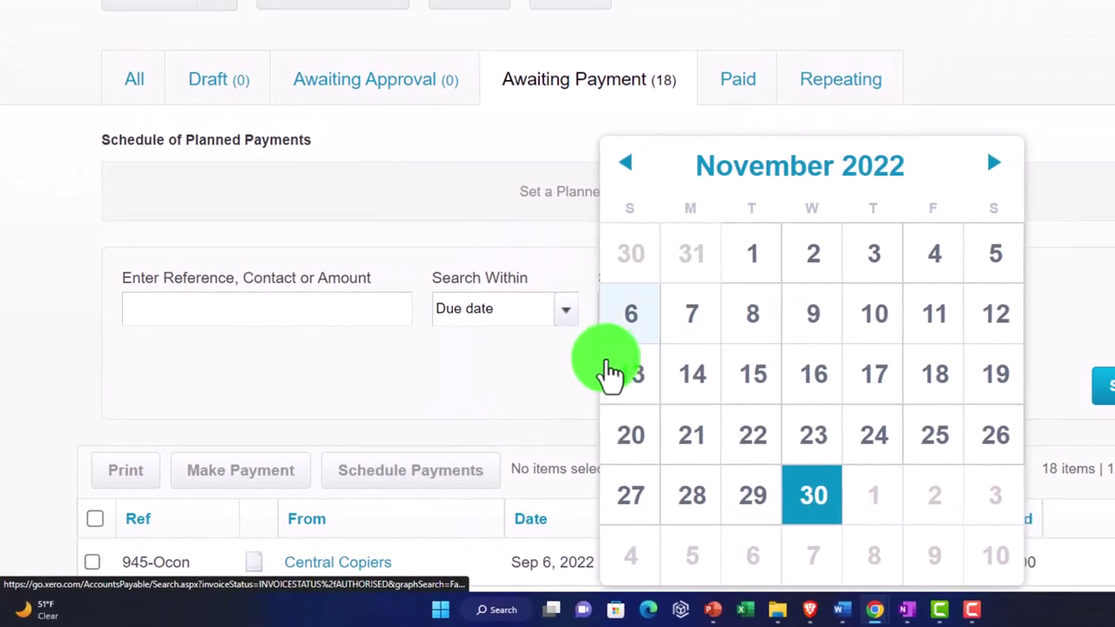
{"action": "left_click", "coordinate": [528, 411]}
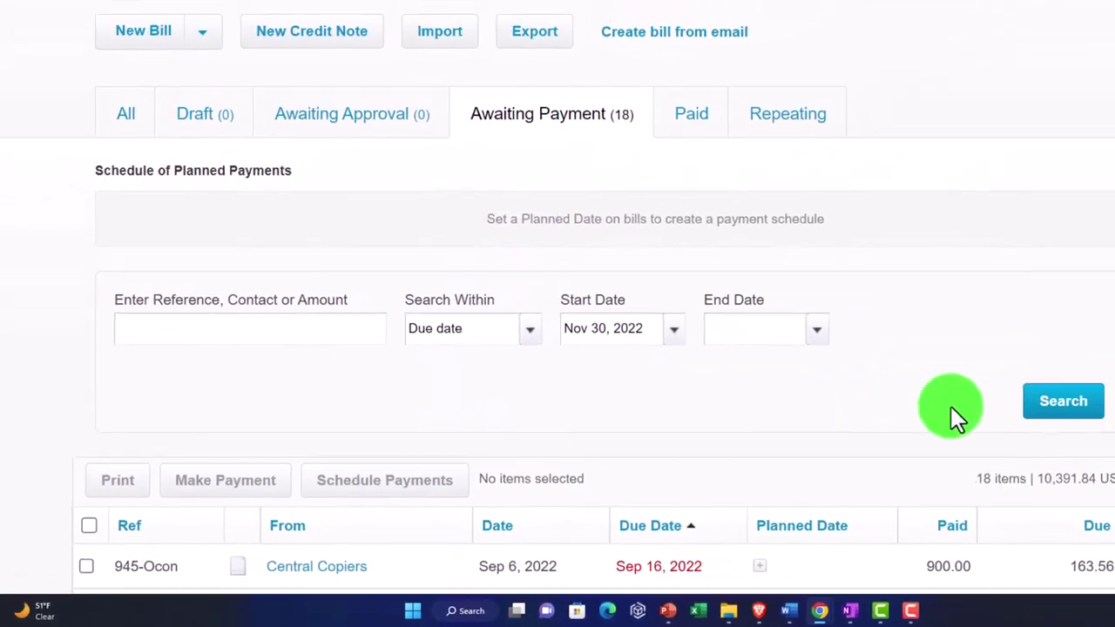
{"action": "left_click", "coordinate": [1105, 386]}
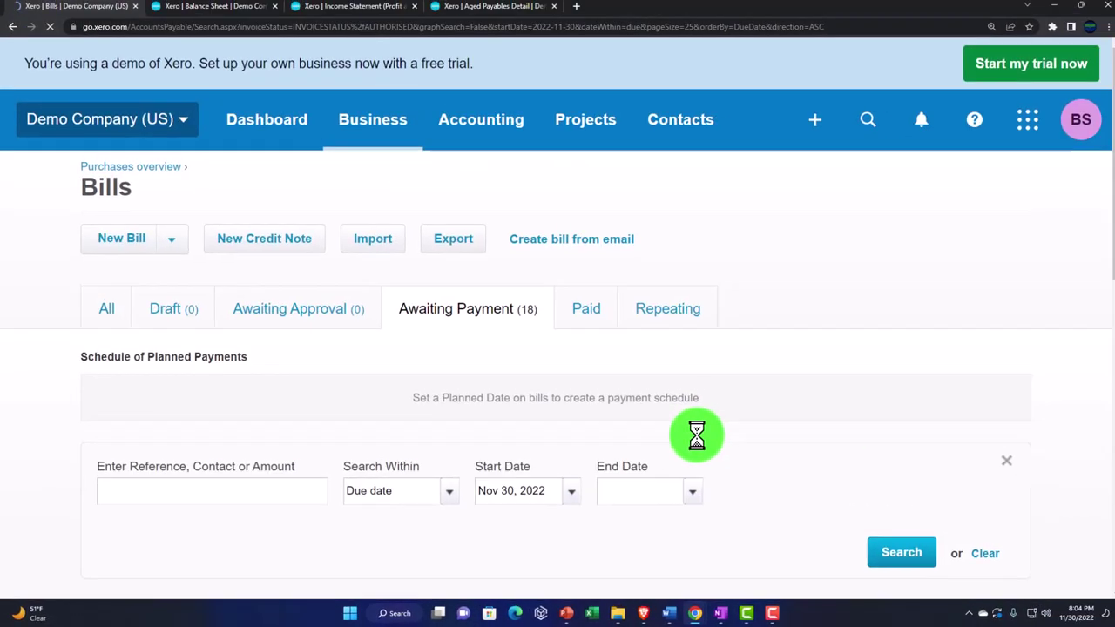
{"action": "scroll", "coordinate": [697, 448], "scroll_direction": "down", "scroll_amount": 2}
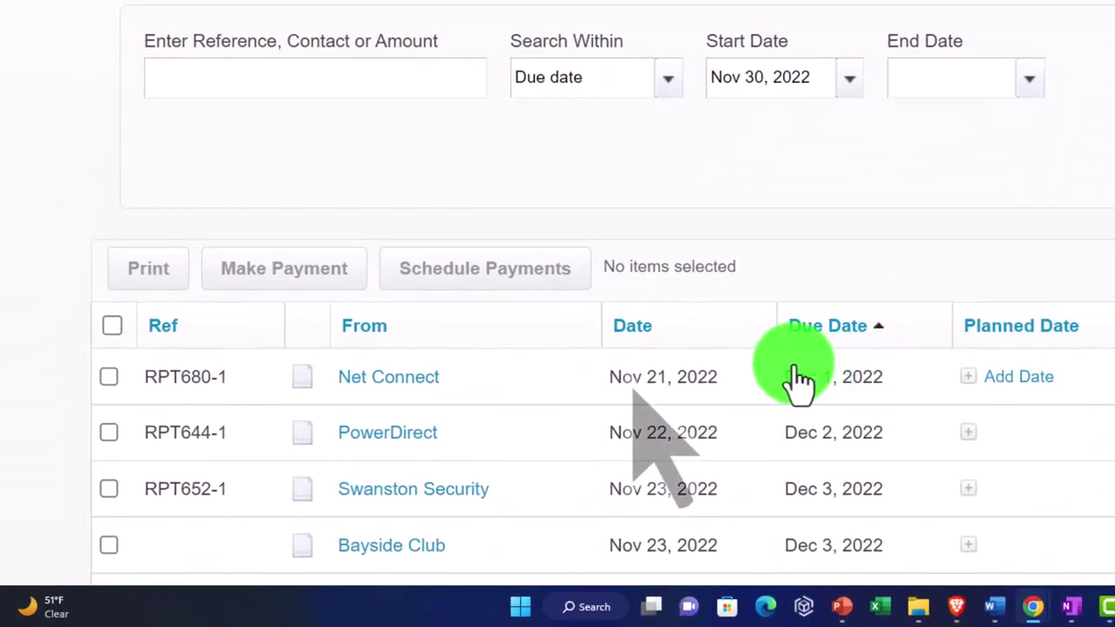
{"action": "left_click", "coordinate": [643, 340]}
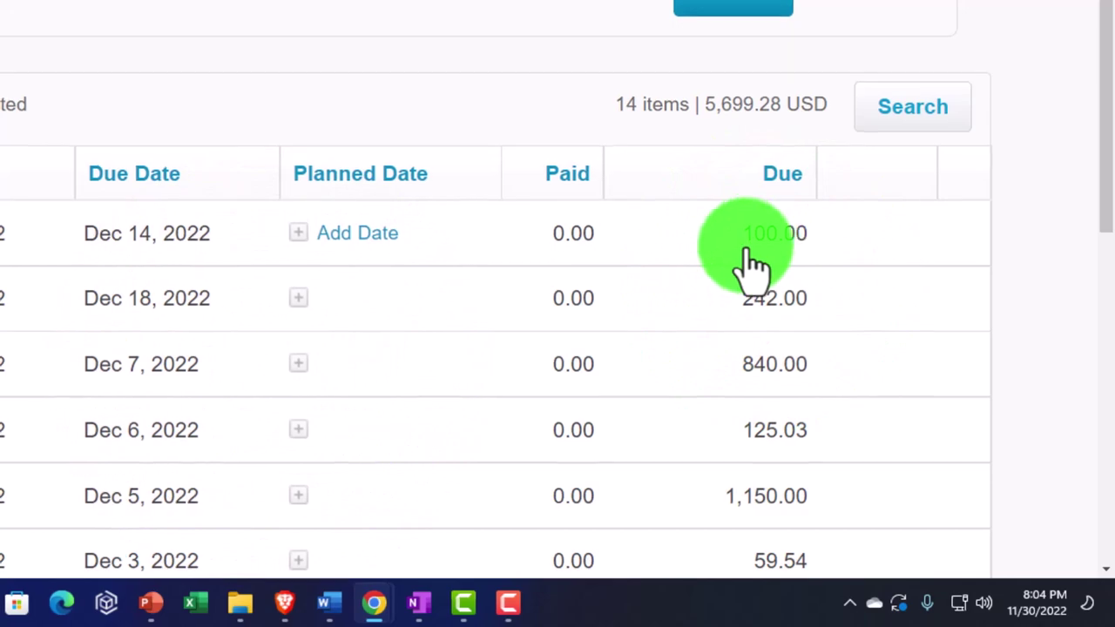
Step: Open the suppliers list in the contacts and locate the vendor AAA
{"action": "scroll", "coordinate": [751, 266], "scroll_direction": "up", "scroll_amount": 5}
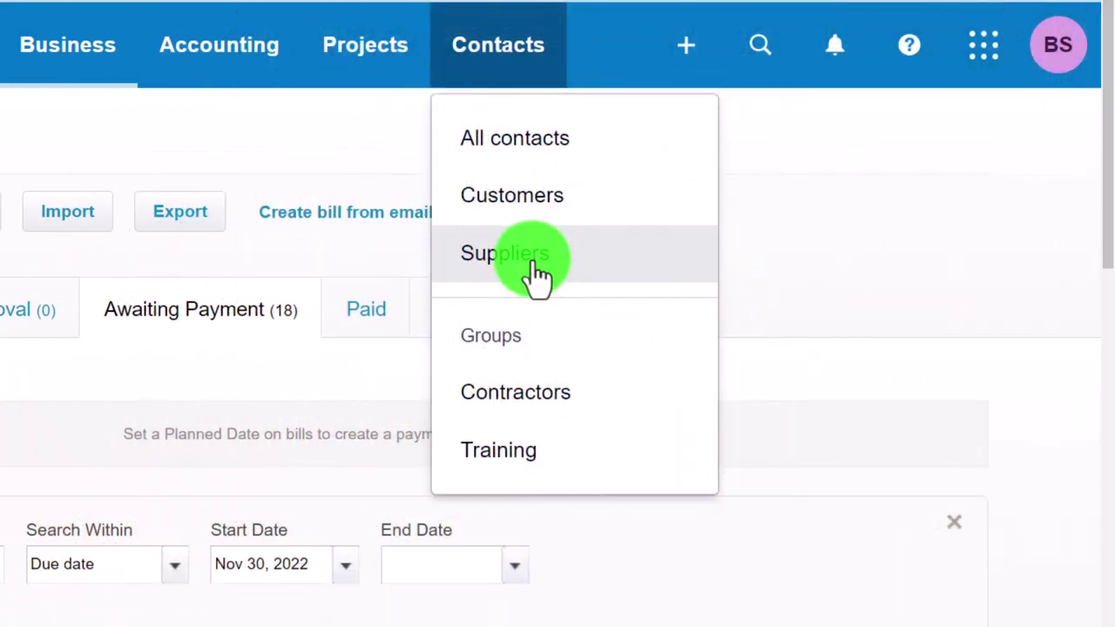
{"action": "left_click", "coordinate": [537, 274]}
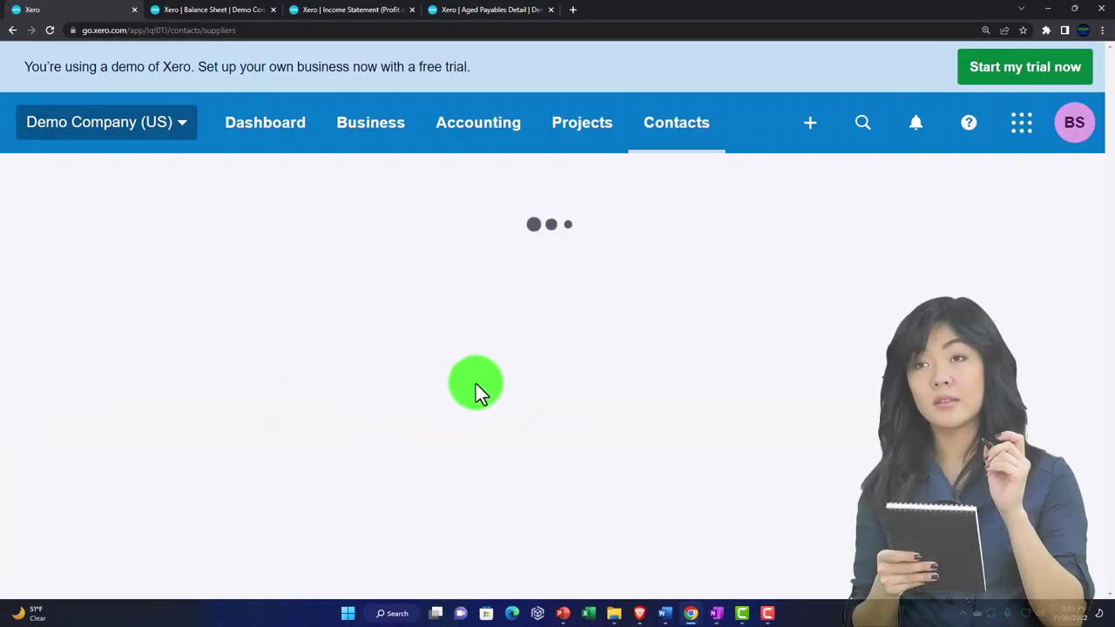
{"action": "scroll", "coordinate": [306, 342], "scroll_direction": "down", "scroll_amount": 2}
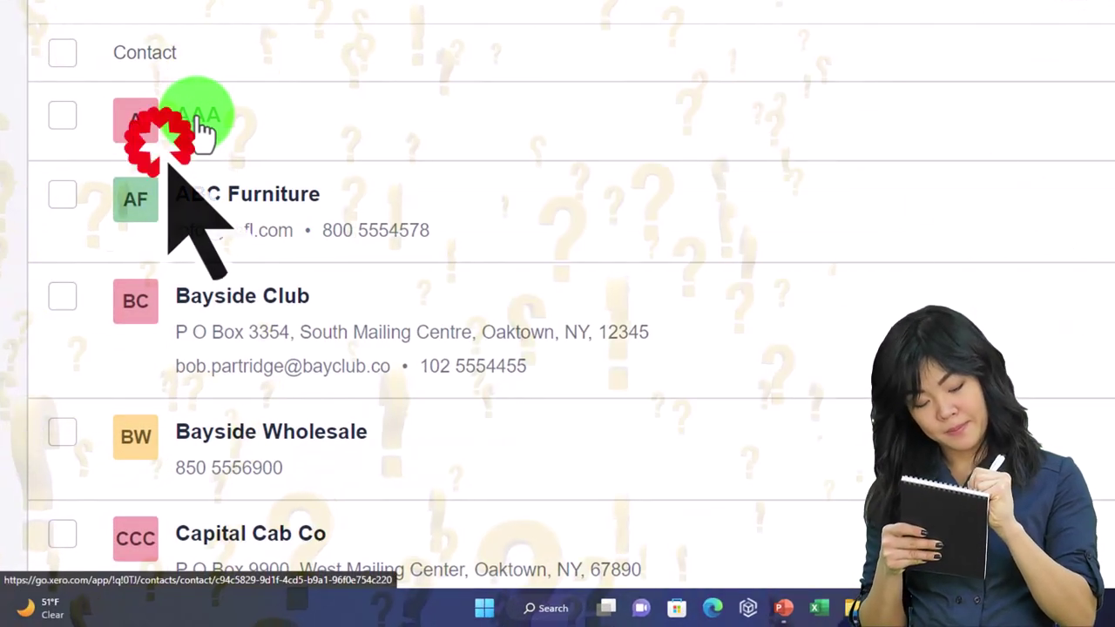
Step: Open the AAA supplier record, review its bill awaiting payment and contact details, and return to the suppliers list
{"action": "left_click", "coordinate": [201, 126]}
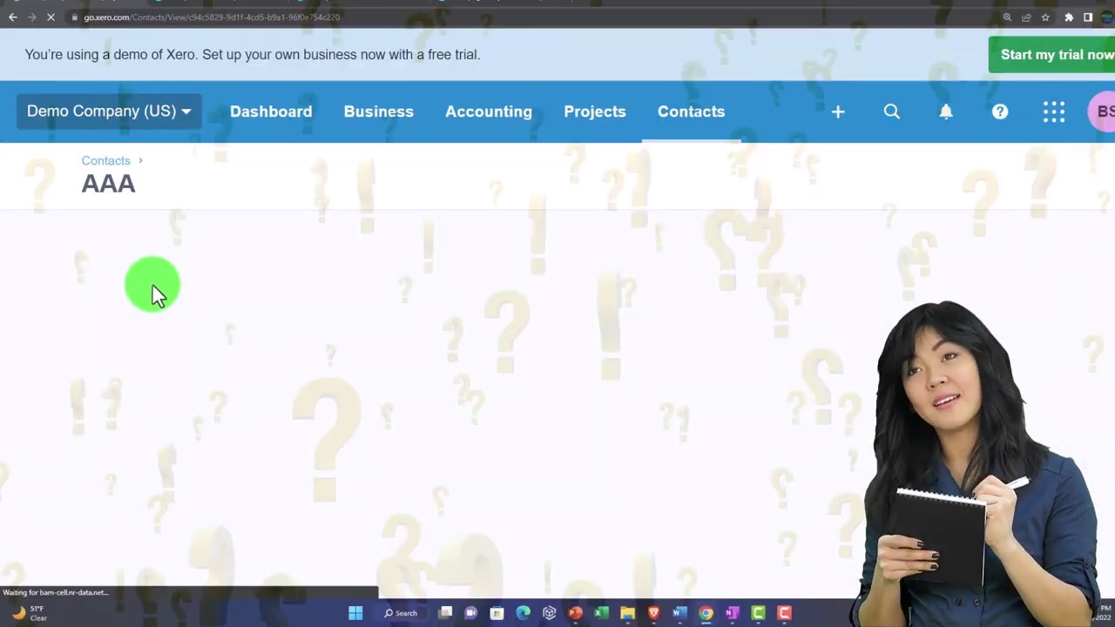
{"action": "scroll", "coordinate": [87, 392], "scroll_direction": "down", "scroll_amount": 2}
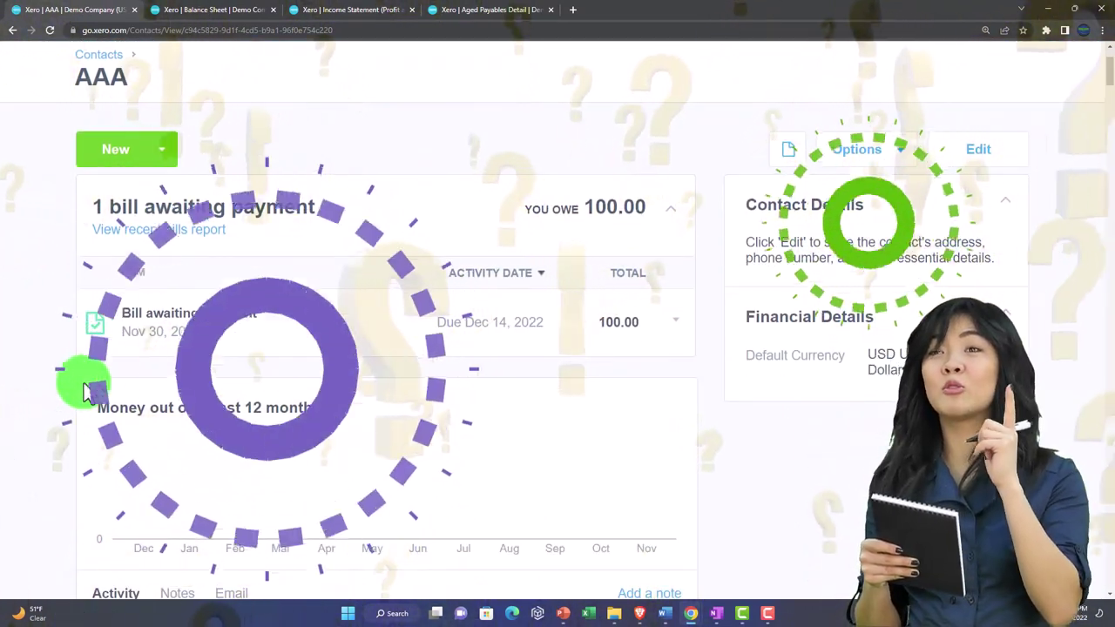
{"action": "scroll", "coordinate": [87, 390], "scroll_direction": "down", "scroll_amount": 1}
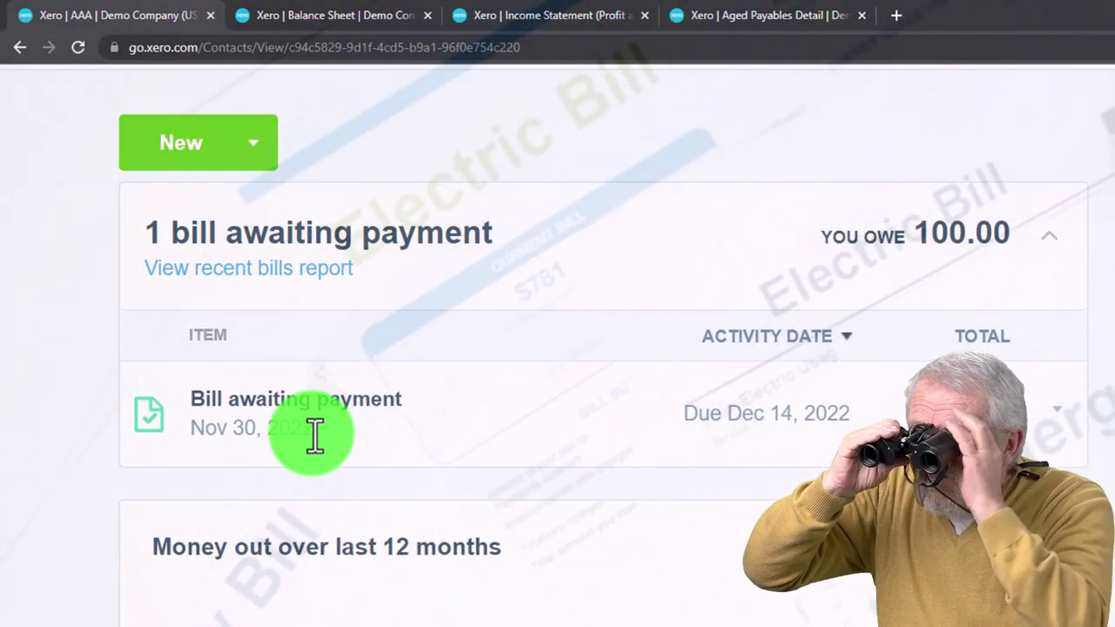
{"action": "scroll", "coordinate": [314, 436], "scroll_direction": "up", "scroll_amount": 3}
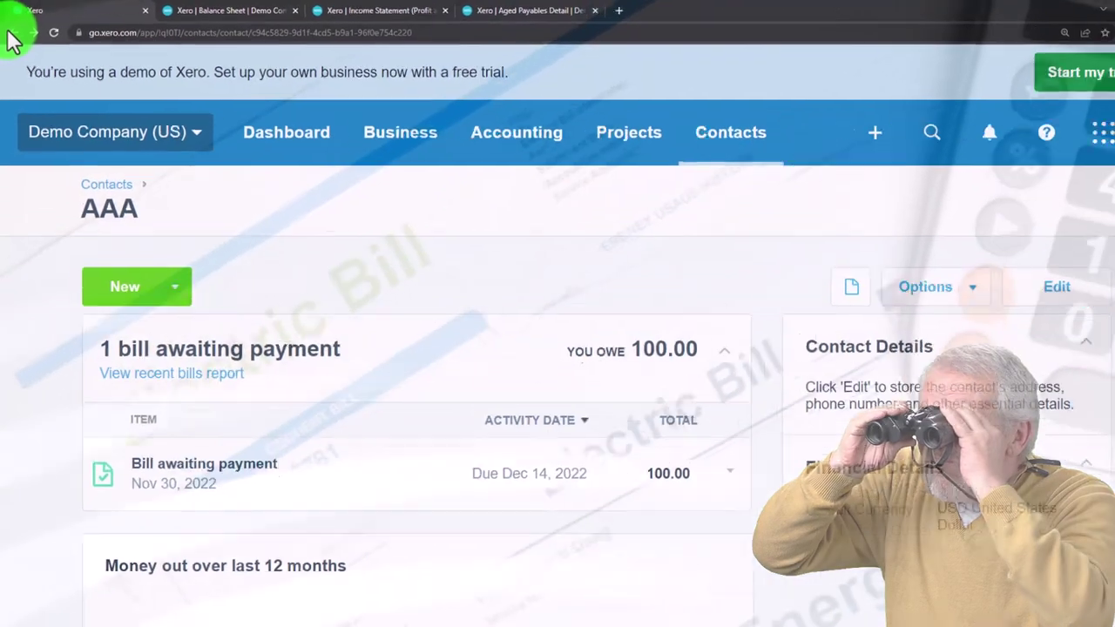
{"action": "left_click", "coordinate": [18, 47]}
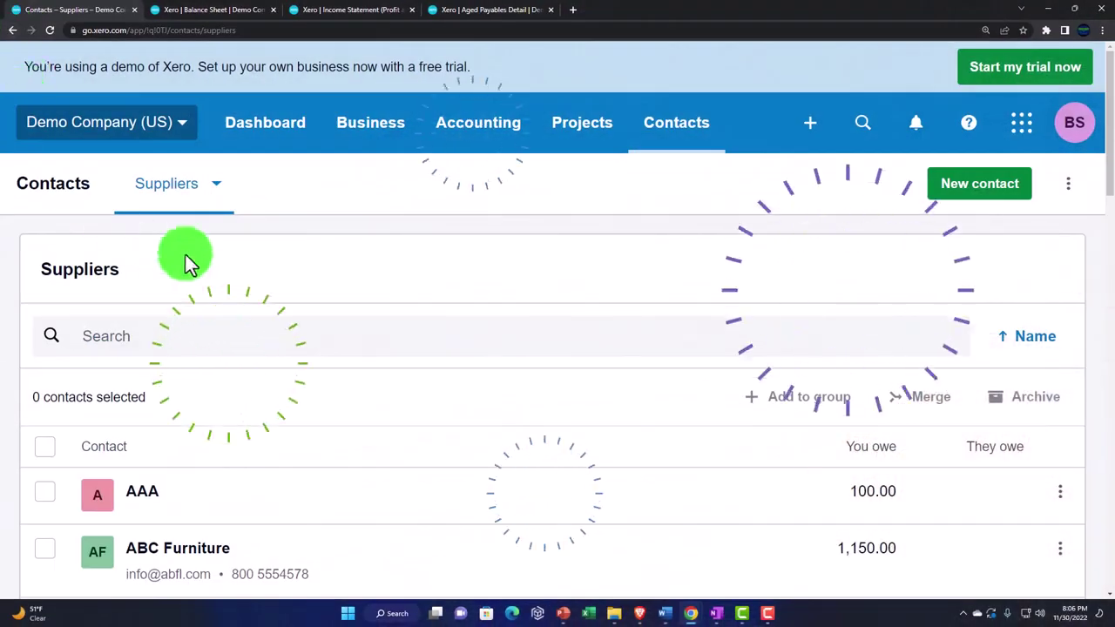
Step: Examine the amounts owed to each supplier throughout the whole suppliers list
{"action": "scroll", "coordinate": [248, 403], "scroll_direction": "down", "scroll_amount": 2}
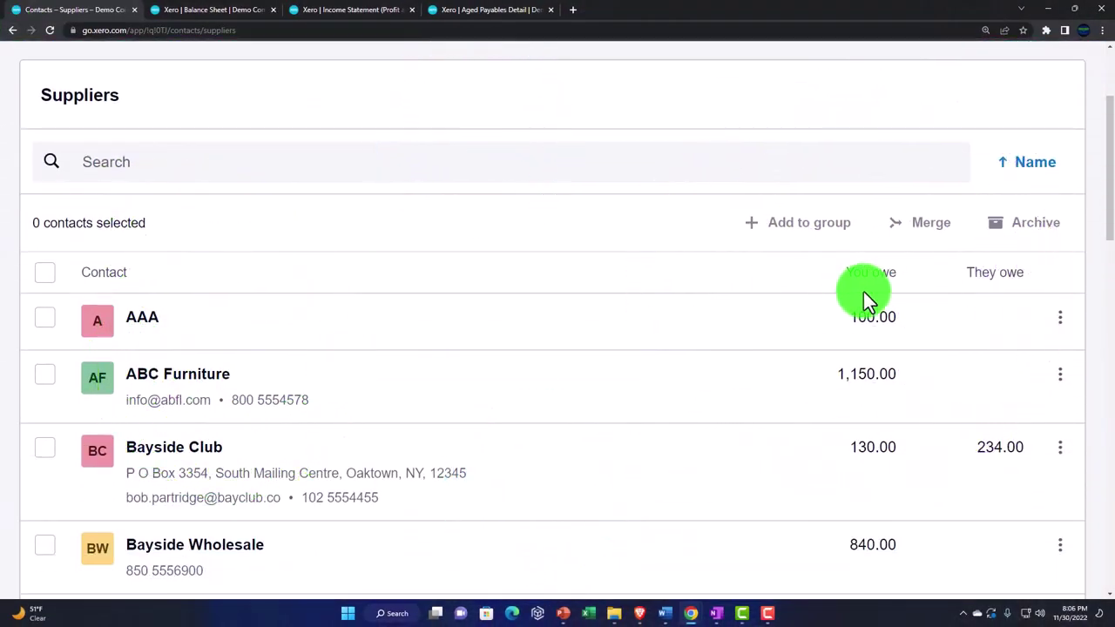
{"action": "scroll", "coordinate": [845, 341], "scroll_direction": "down", "scroll_amount": 1}
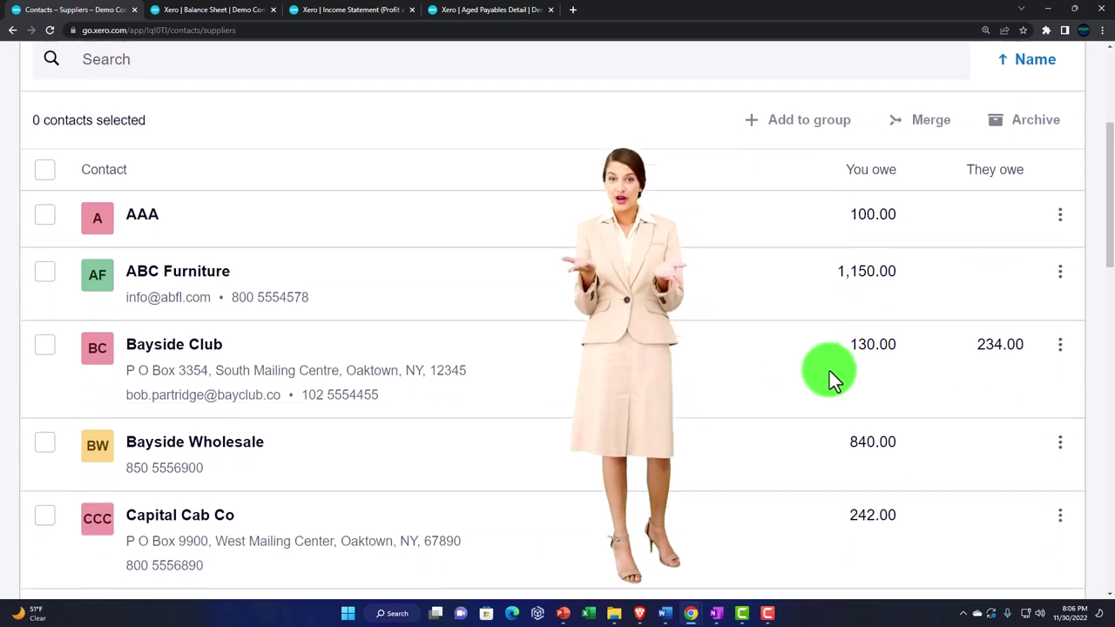
{"action": "scroll", "coordinate": [849, 401], "scroll_direction": "down", "scroll_amount": 1}
{"action": "scroll", "coordinate": [854, 405], "scroll_direction": "down", "scroll_amount": 1}
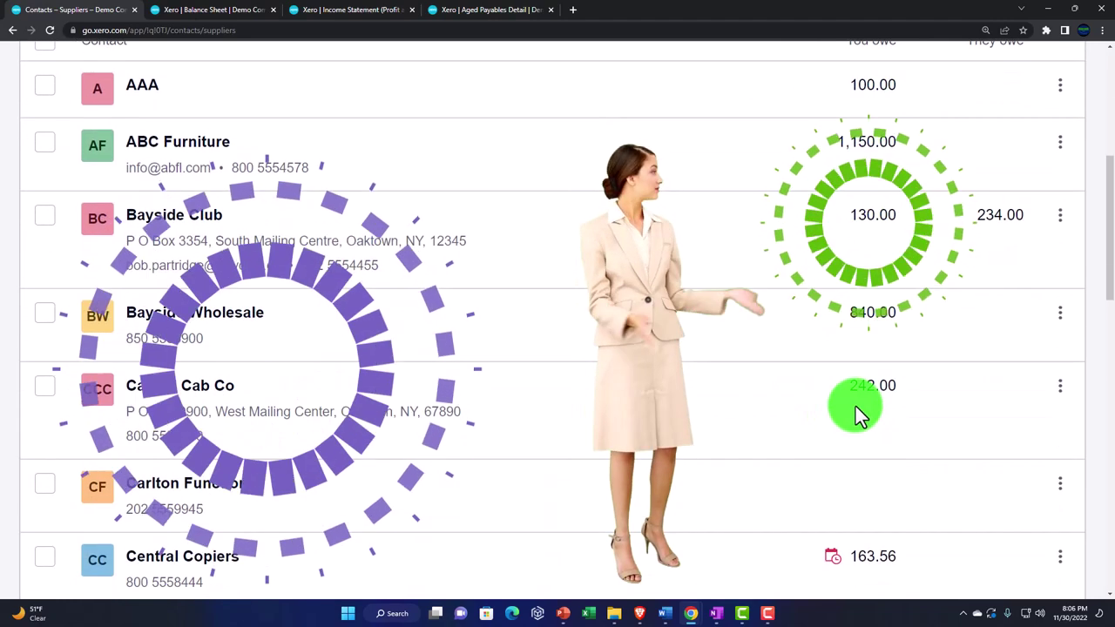
{"action": "scroll", "coordinate": [857, 413], "scroll_direction": "down", "scroll_amount": 8}
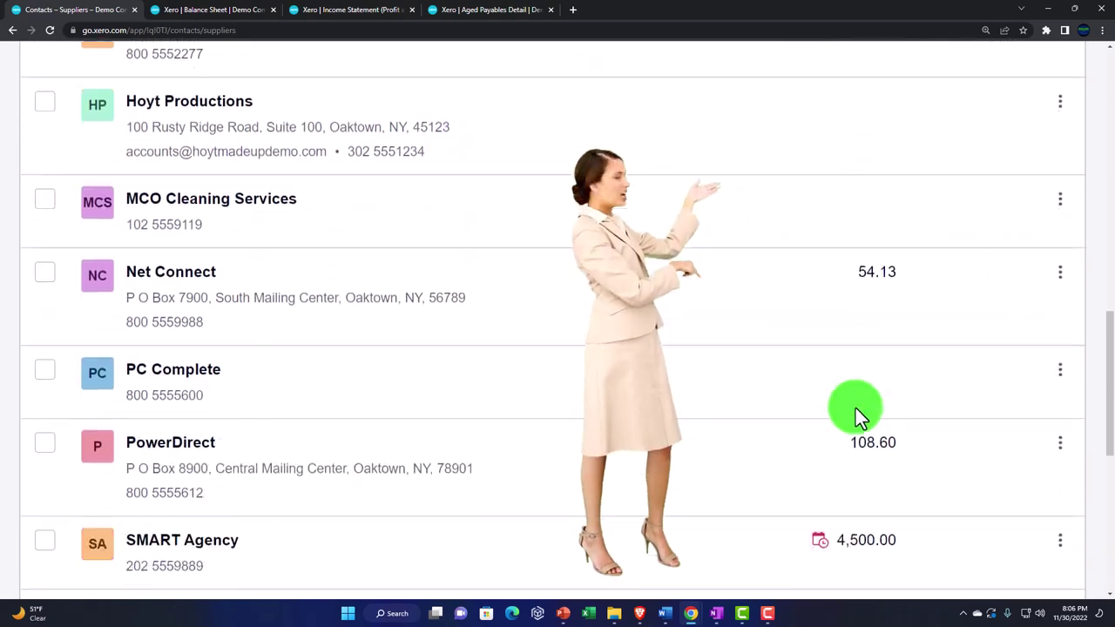
{"action": "scroll", "coordinate": [856, 413], "scroll_direction": "down", "scroll_amount": 4}
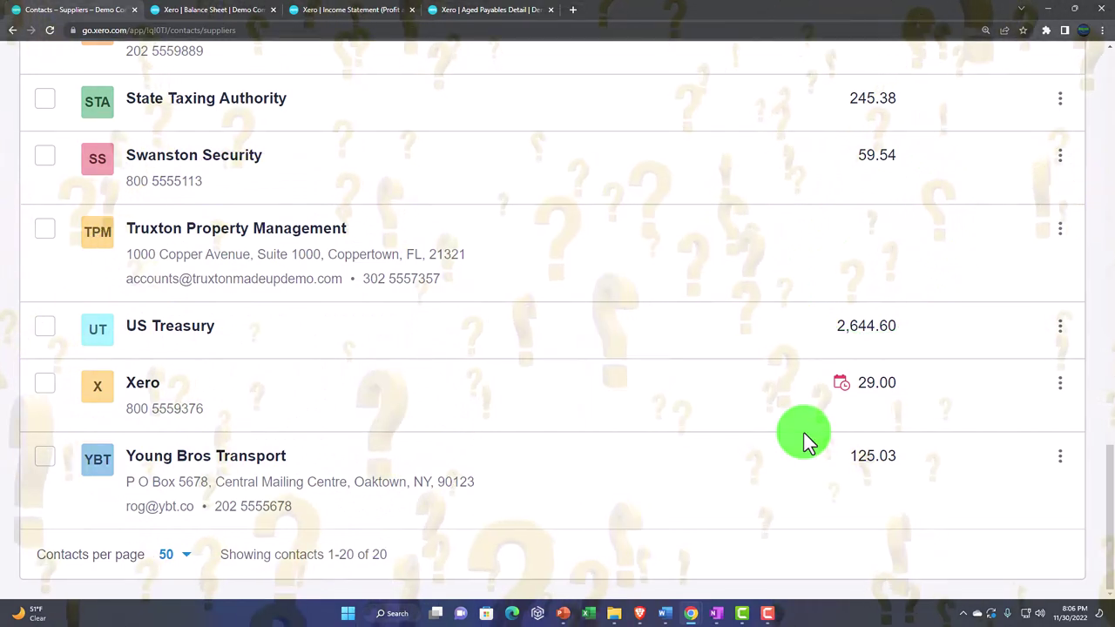
{"action": "scroll", "coordinate": [804, 433], "scroll_direction": "up", "scroll_amount": 10}
{"action": "scroll", "coordinate": [805, 433], "scroll_direction": "up", "scroll_amount": 5}
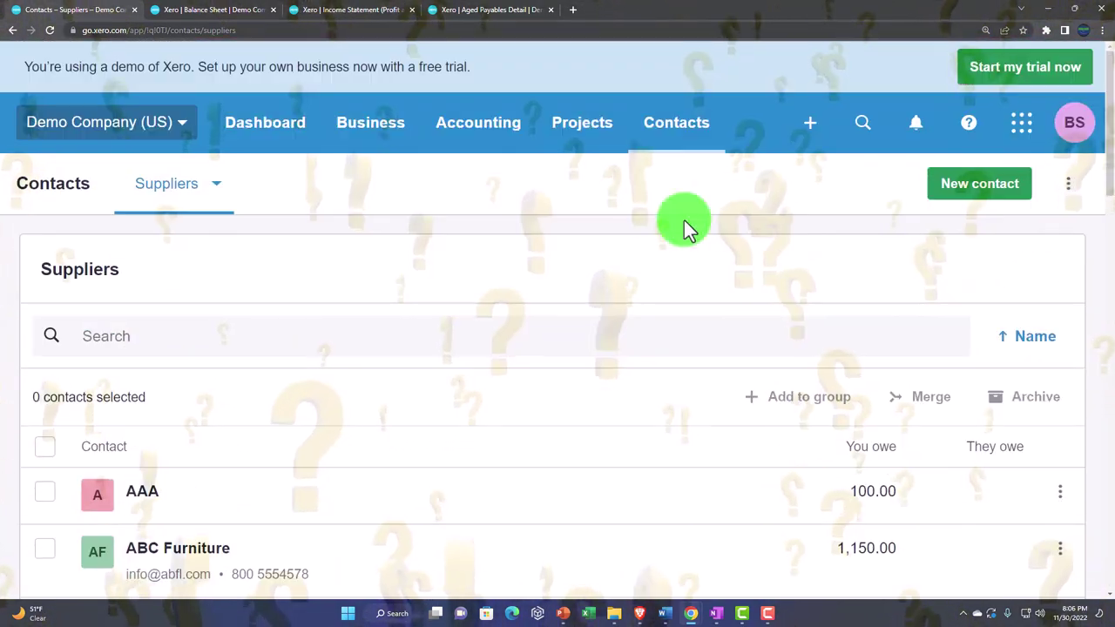
Step: Check the grand total in the Aged Payables Detail report against the supplier balances and return to the suppliers list
{"action": "left_click", "coordinate": [486, 9]}
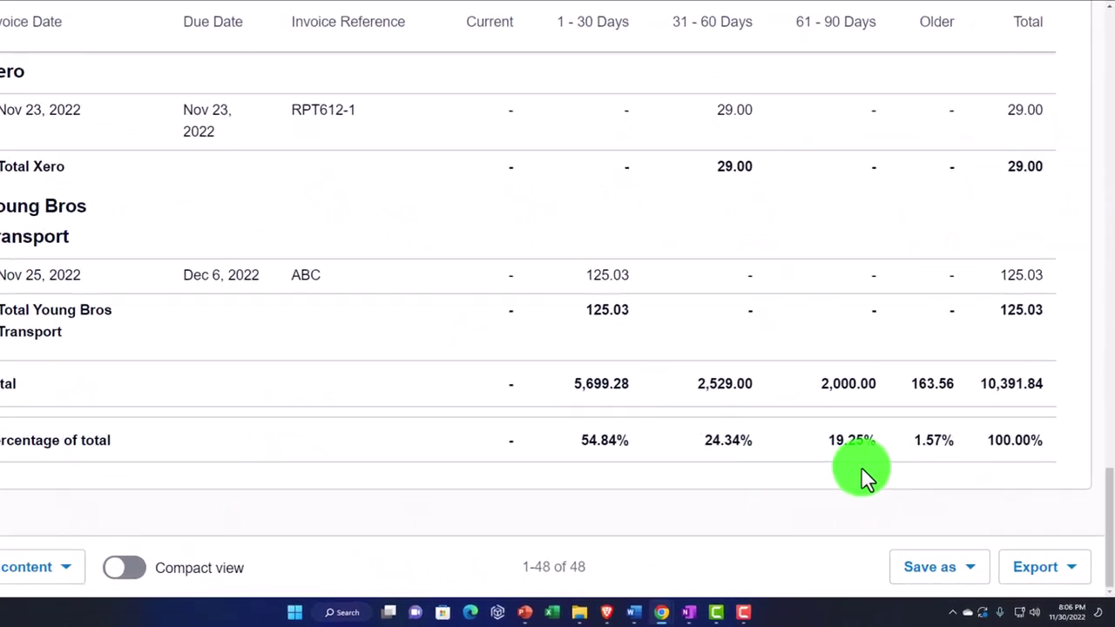
{"action": "left_click", "coordinate": [945, 303]}
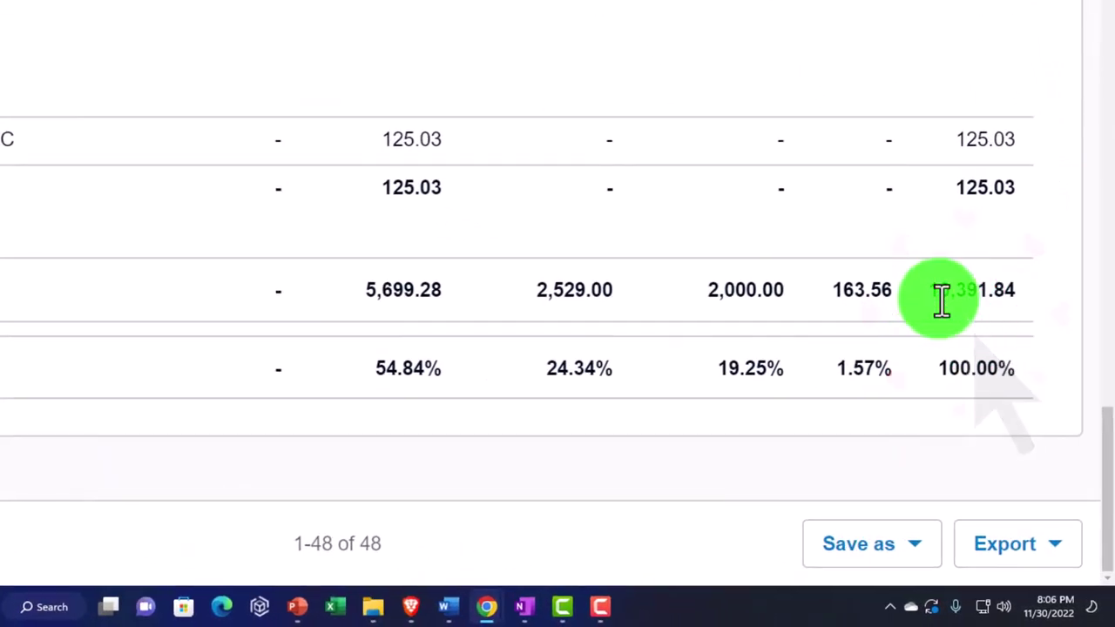
{"action": "left_click", "coordinate": [77, 10]}
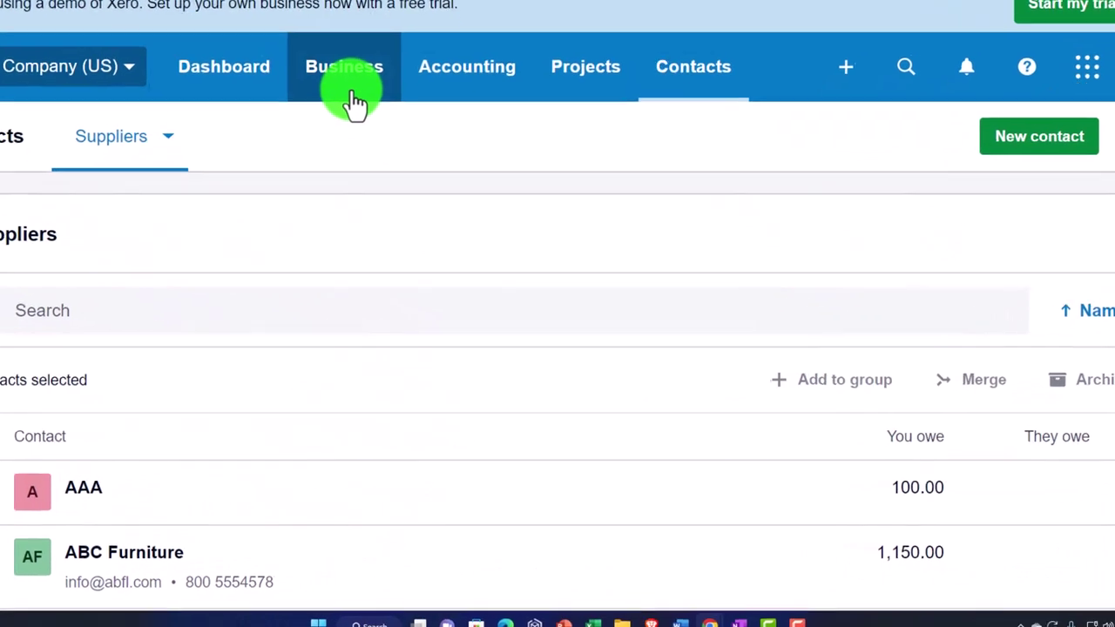
Step: Open the AAA bill from the full list of bills to pay and review it down to its payment section
{"action": "left_click", "coordinate": [378, 151]}
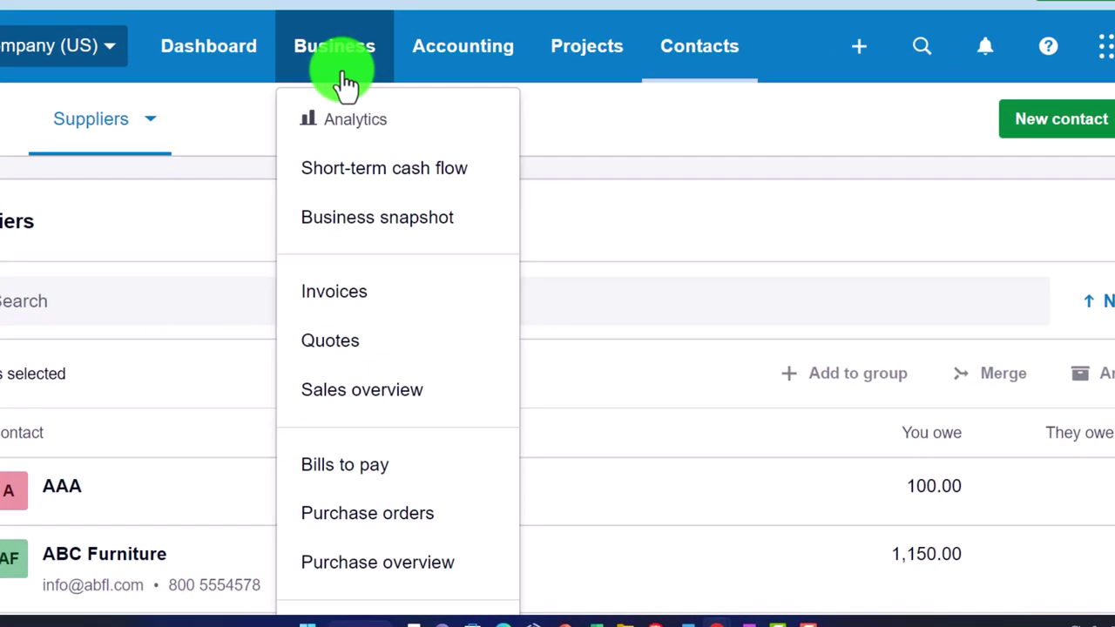
{"action": "left_click", "coordinate": [375, 469]}
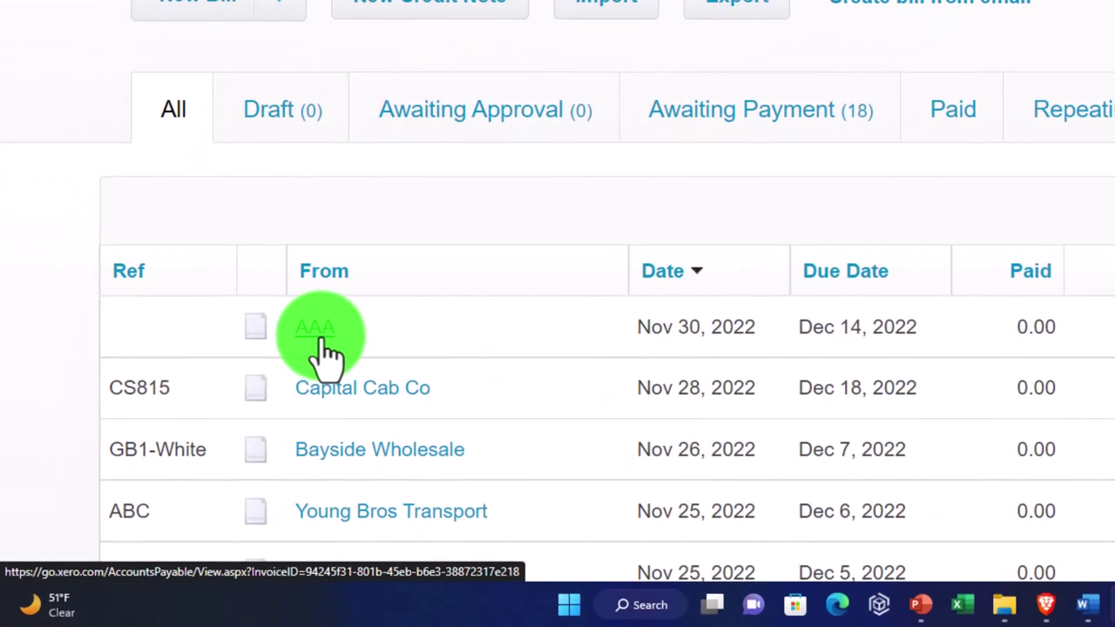
{"action": "left_click", "coordinate": [262, 335]}
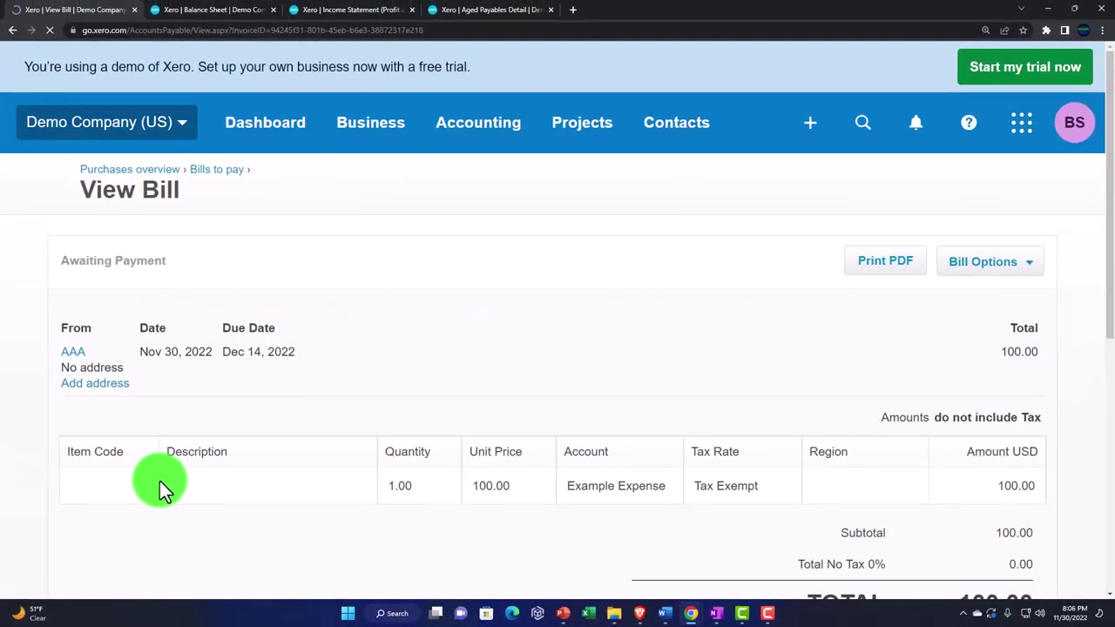
{"action": "scroll", "coordinate": [160, 470], "scroll_direction": "down", "scroll_amount": 5}
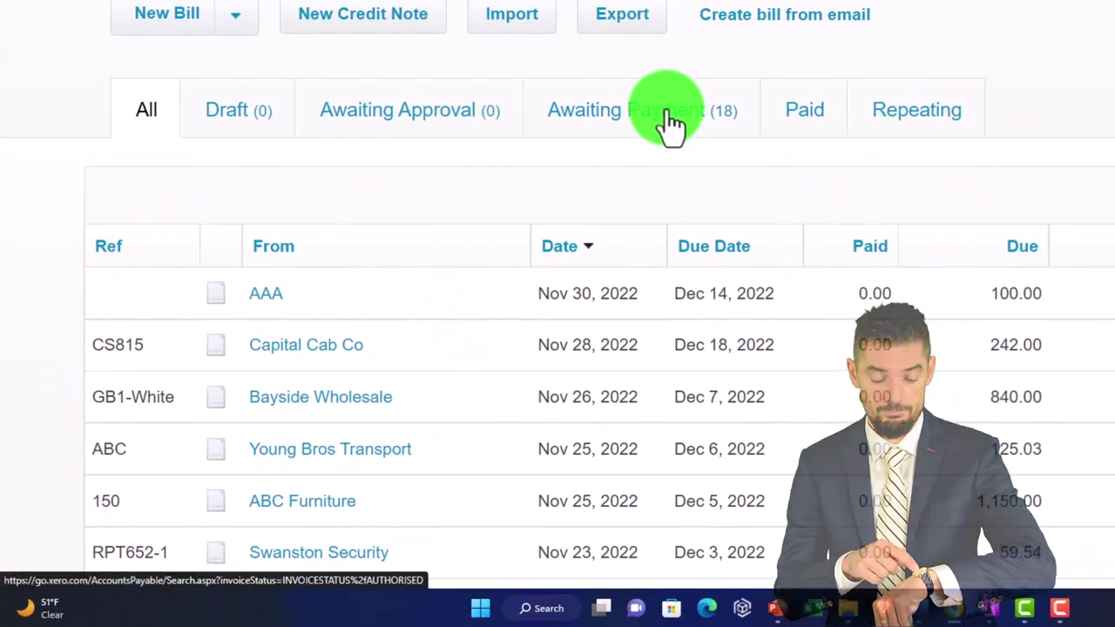
Step: List the bills awaiting payment, try selecting the AAA and Capital Cab Co bills, and clear the selection
{"action": "left_click", "coordinate": [671, 126]}
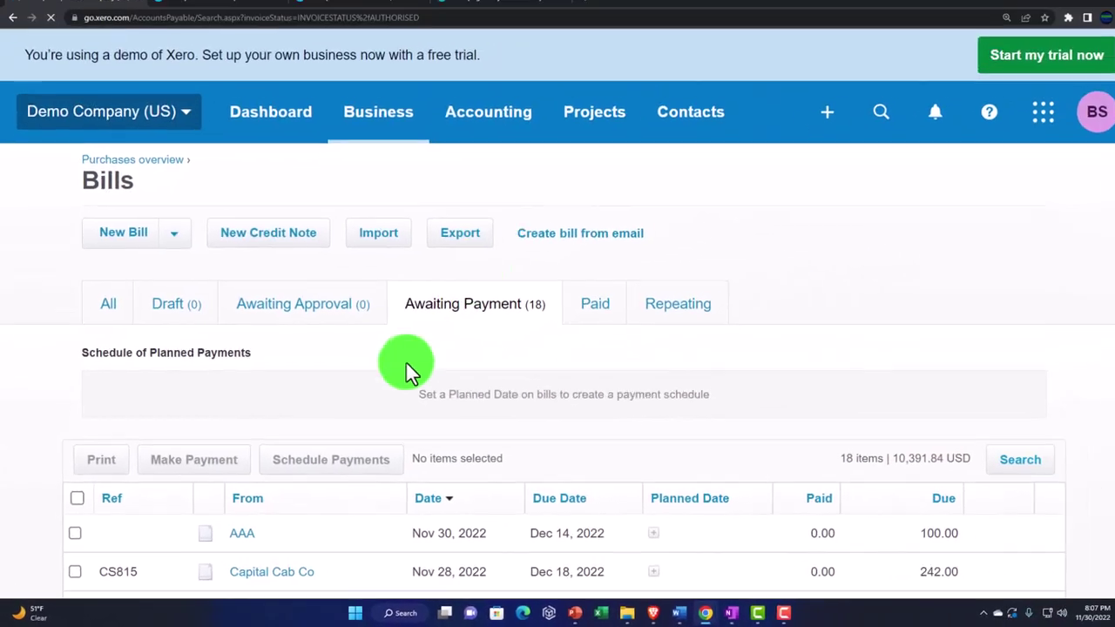
{"action": "scroll", "coordinate": [380, 412], "scroll_direction": "down", "scroll_amount": 2}
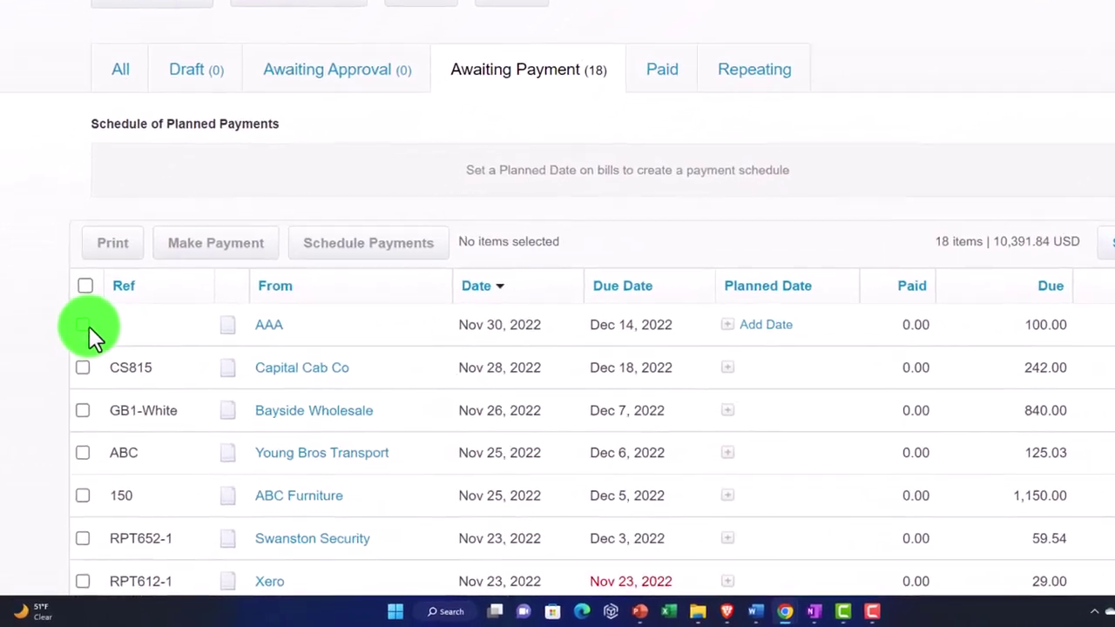
{"action": "left_click", "coordinate": [72, 361]}
{"action": "left_click", "coordinate": [72, 399]}
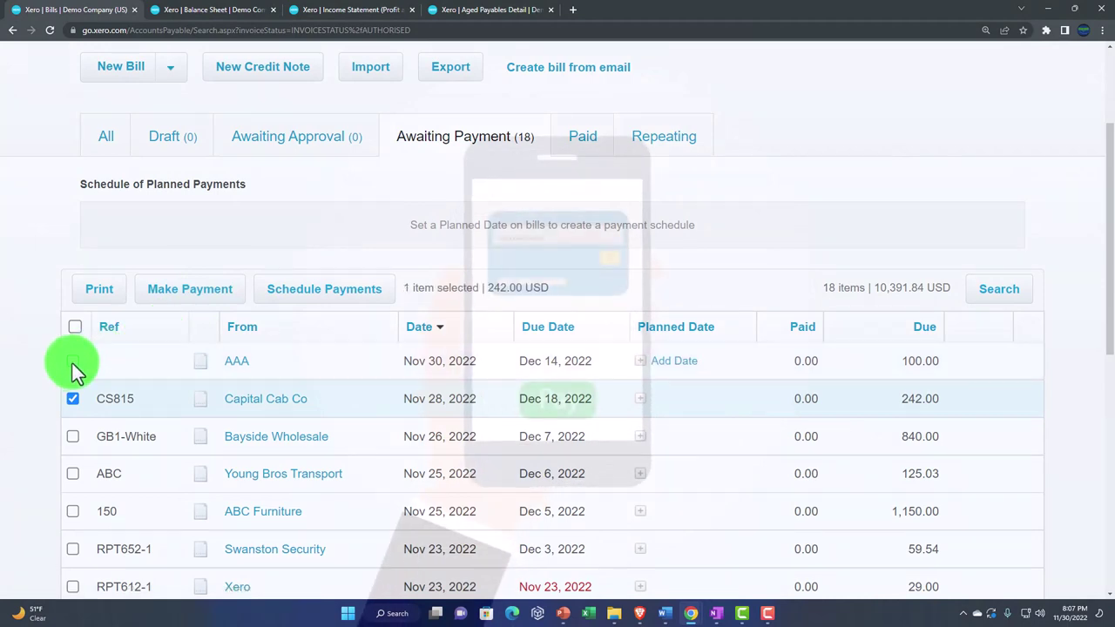
{"action": "left_click", "coordinate": [74, 399]}
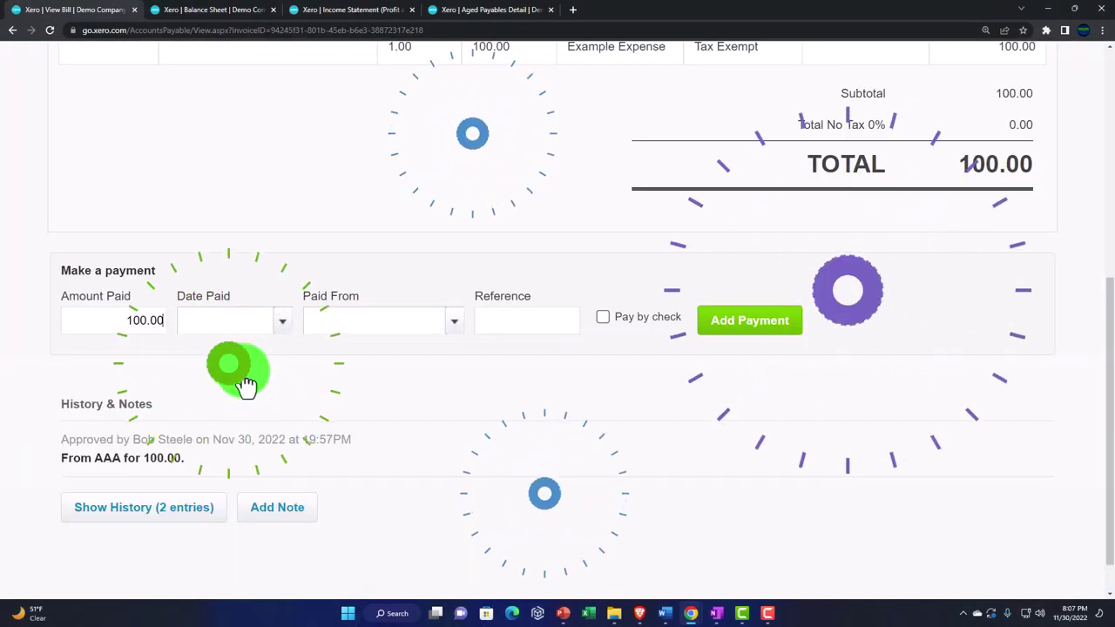
Step: Review the AAA bill's header, line item and payment section
{"action": "scroll", "coordinate": [246, 388], "scroll_direction": "up", "scroll_amount": 5}
{"action": "scroll", "coordinate": [211, 274], "scroll_direction": "down", "scroll_amount": 2}
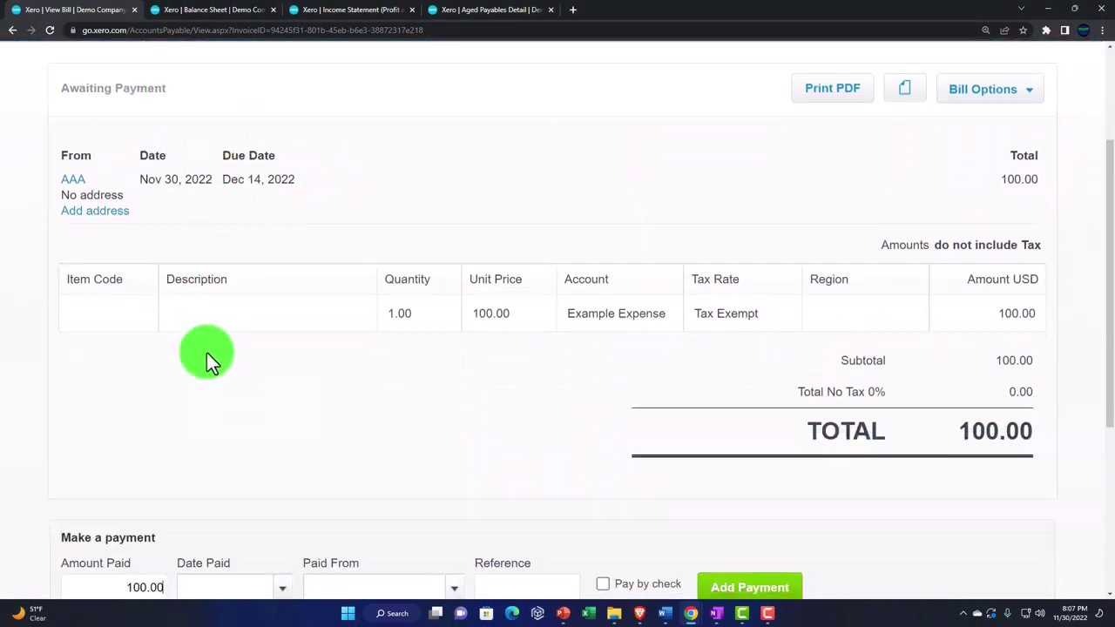
{"action": "scroll", "coordinate": [428, 368], "scroll_direction": "down", "scroll_amount": 3}
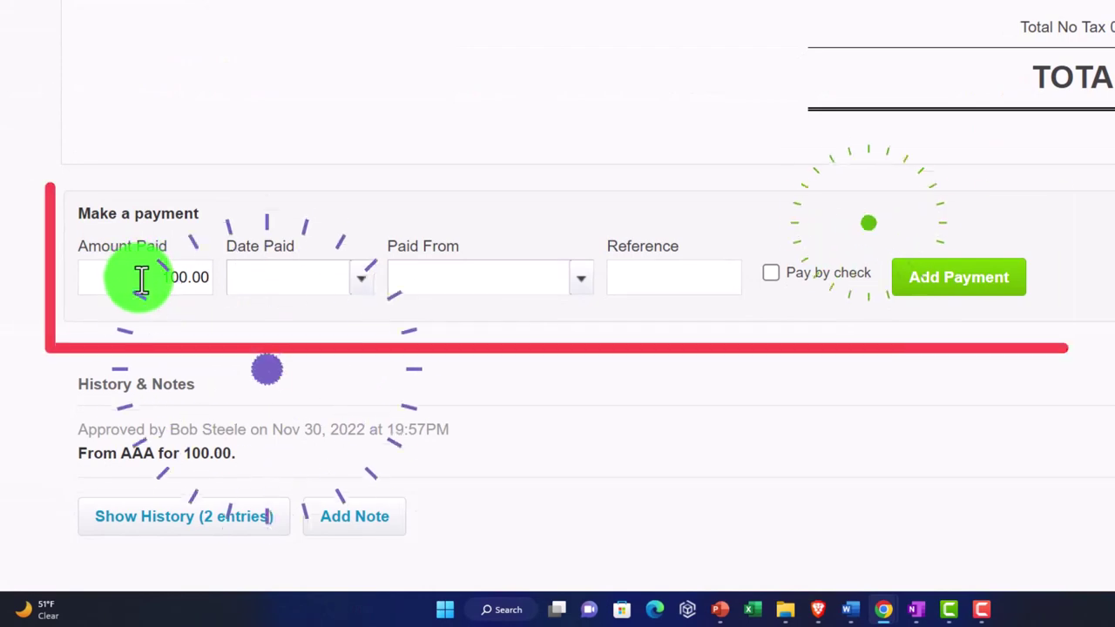
Step: Record a payment of 100.00 on the AAA bill dated Nov 30, 2022, paid from 090 - Checking Account
{"action": "left_click", "coordinate": [141, 279]}
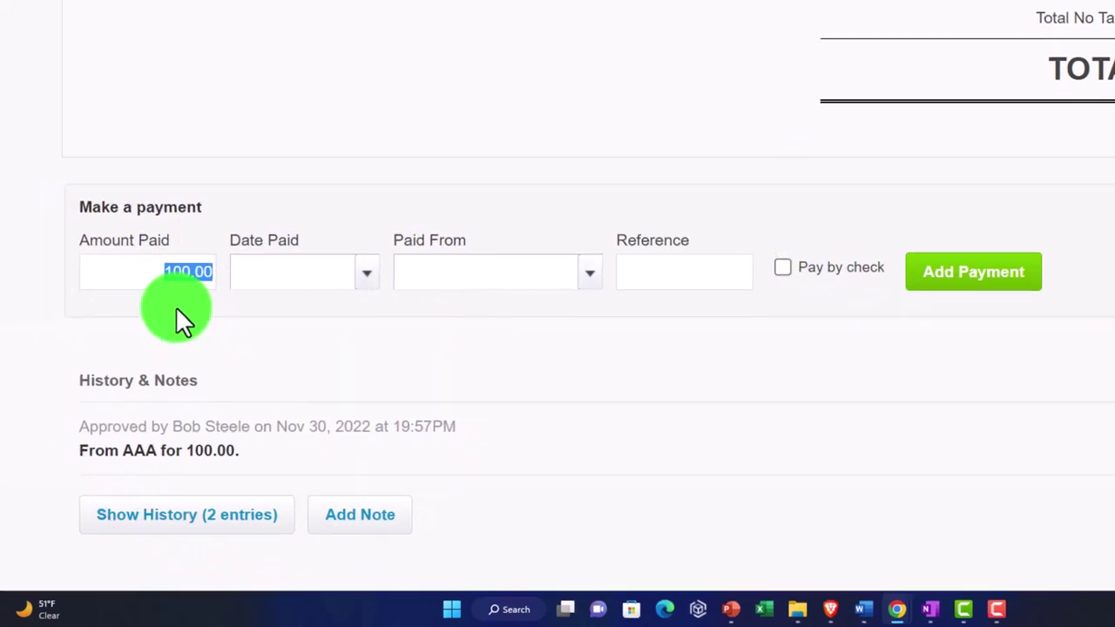
{"action": "key", "text": "Tab"}
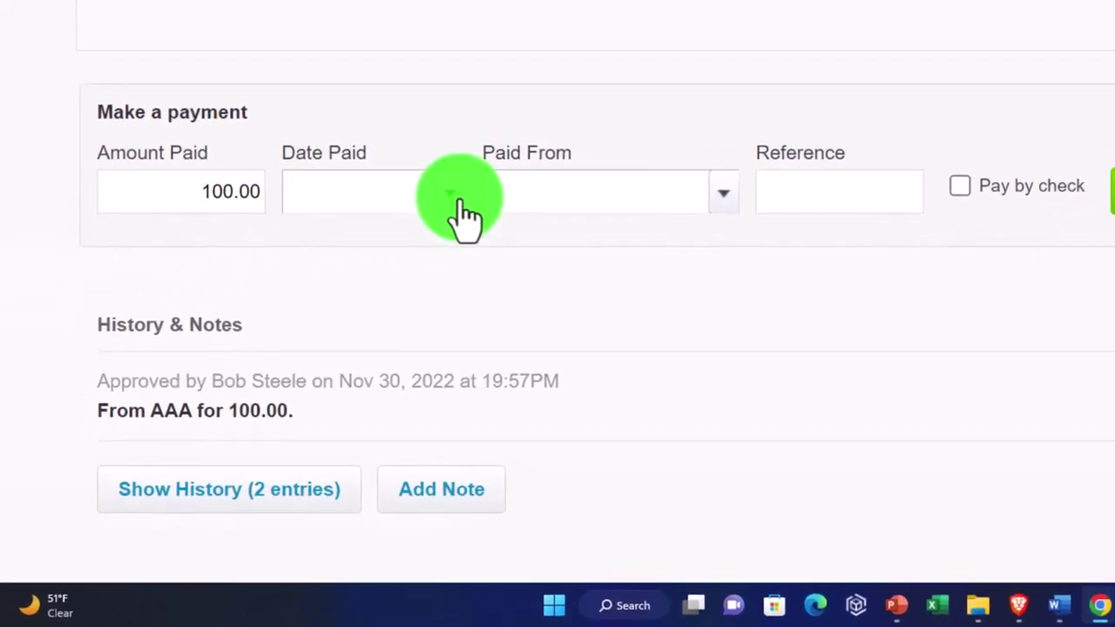
{"action": "left_click", "coordinate": [462, 181]}
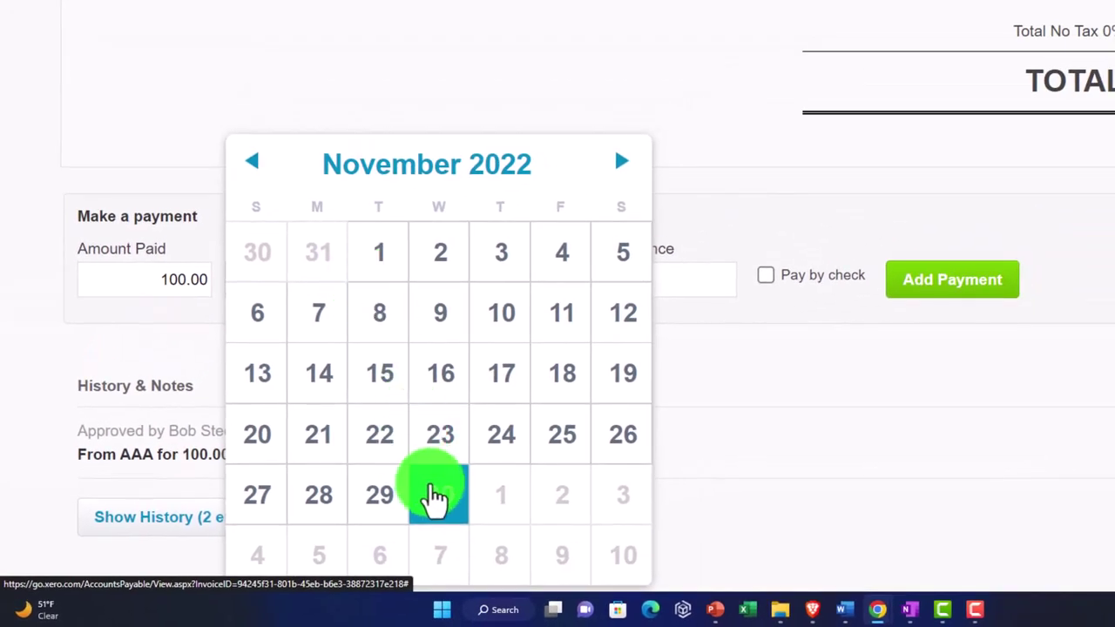
{"action": "left_click", "coordinate": [438, 495]}
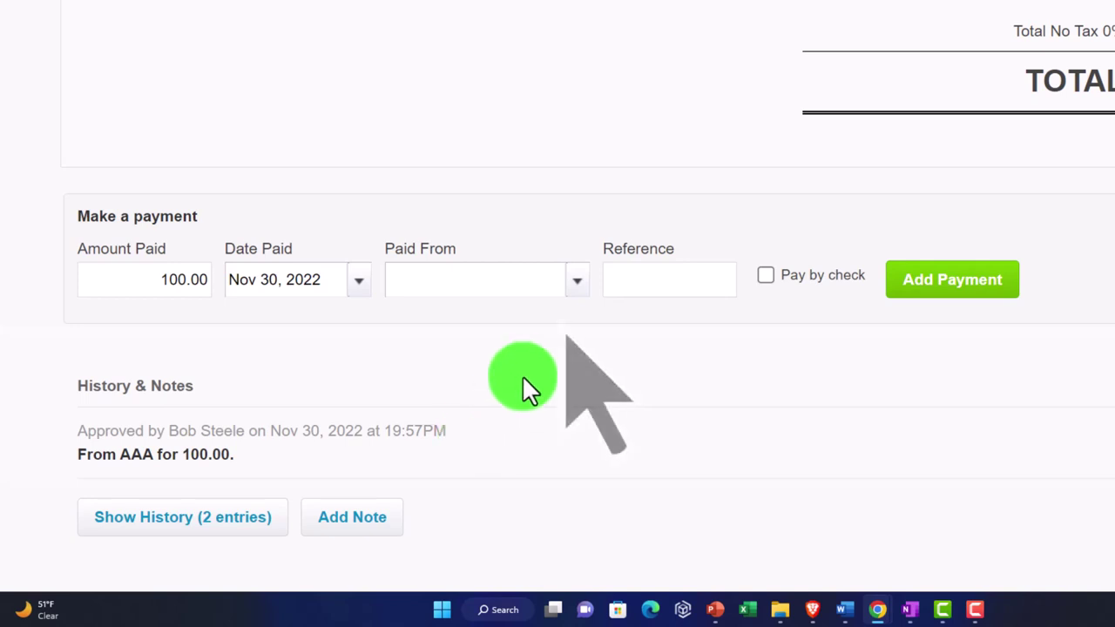
{"action": "left_click", "coordinate": [573, 284]}
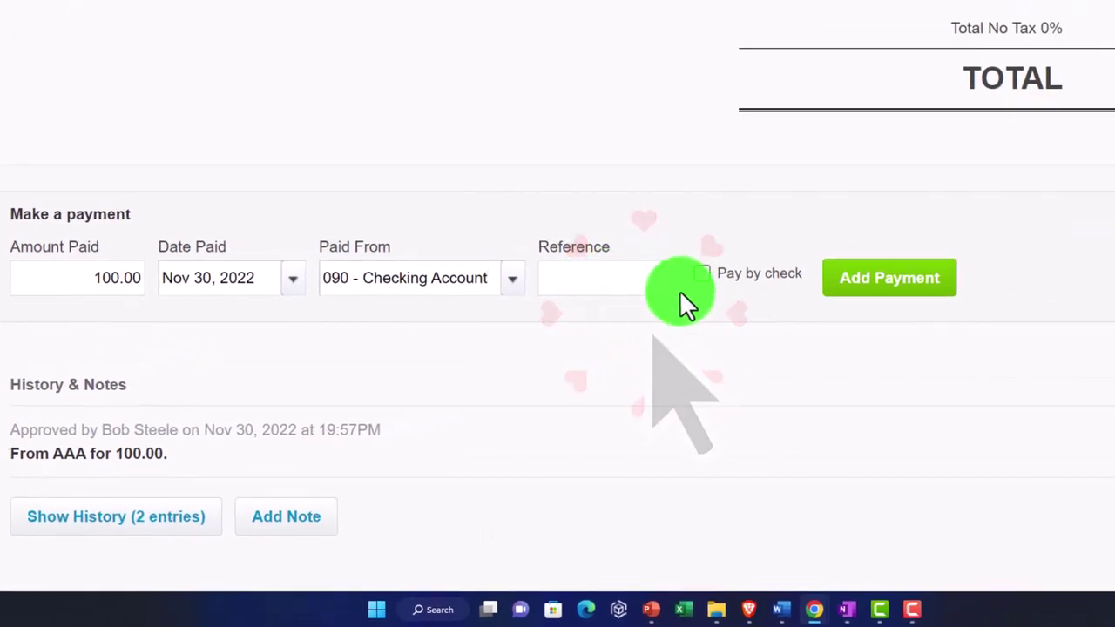
{"action": "left_click", "coordinate": [703, 270]}
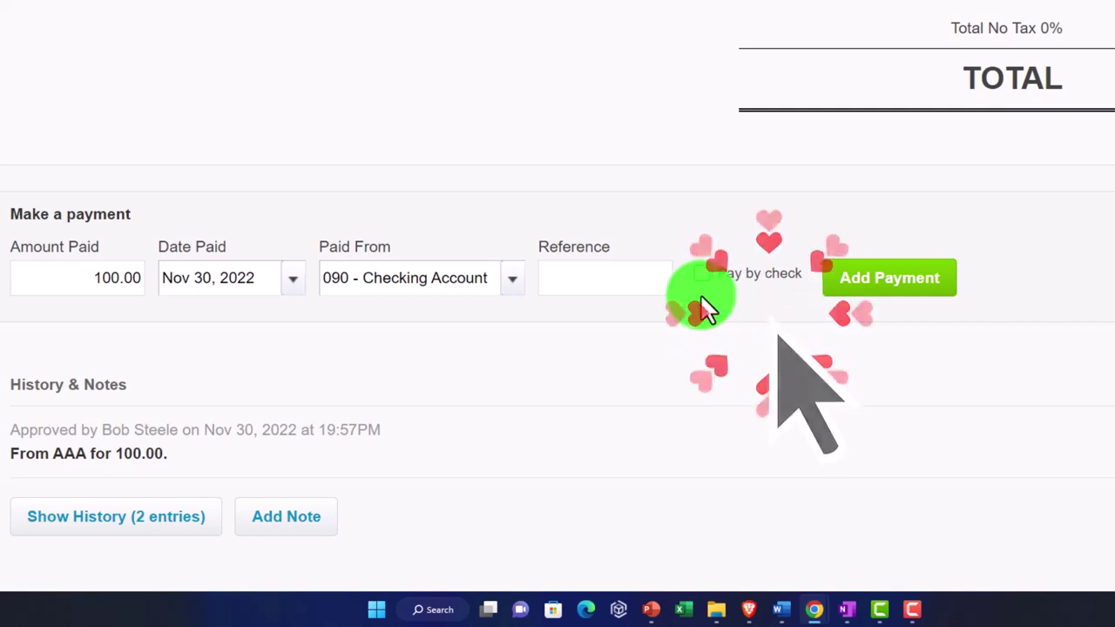
{"action": "left_click", "coordinate": [862, 288]}
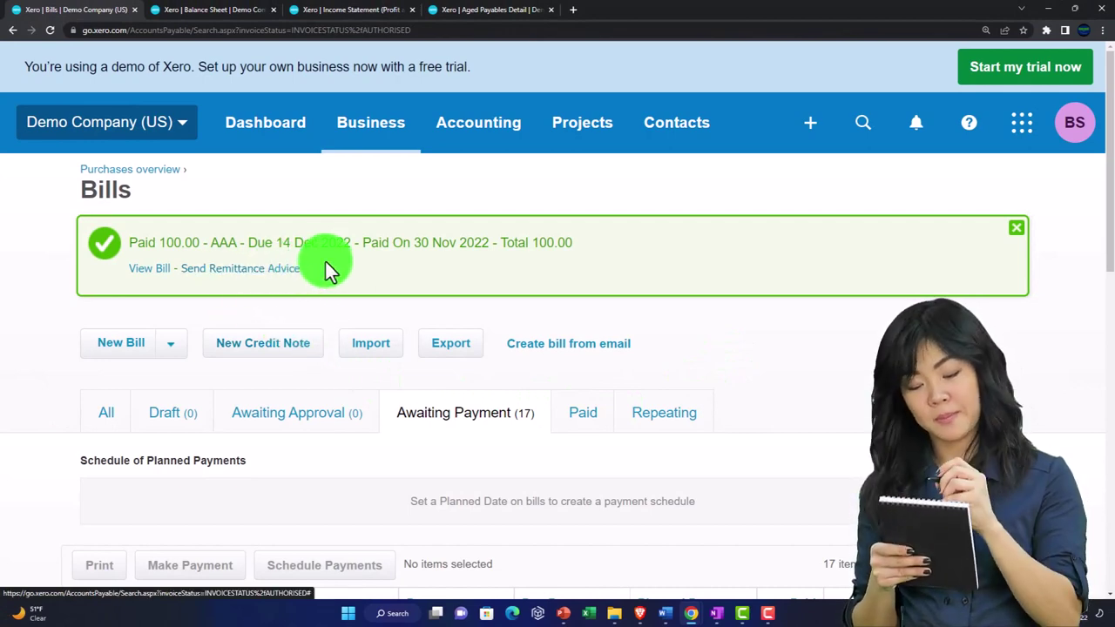
Step: Check the awaiting-payment bills for AAA and show the list of paid bills
{"action": "scroll", "coordinate": [392, 288], "scroll_direction": "down", "scroll_amount": 2}
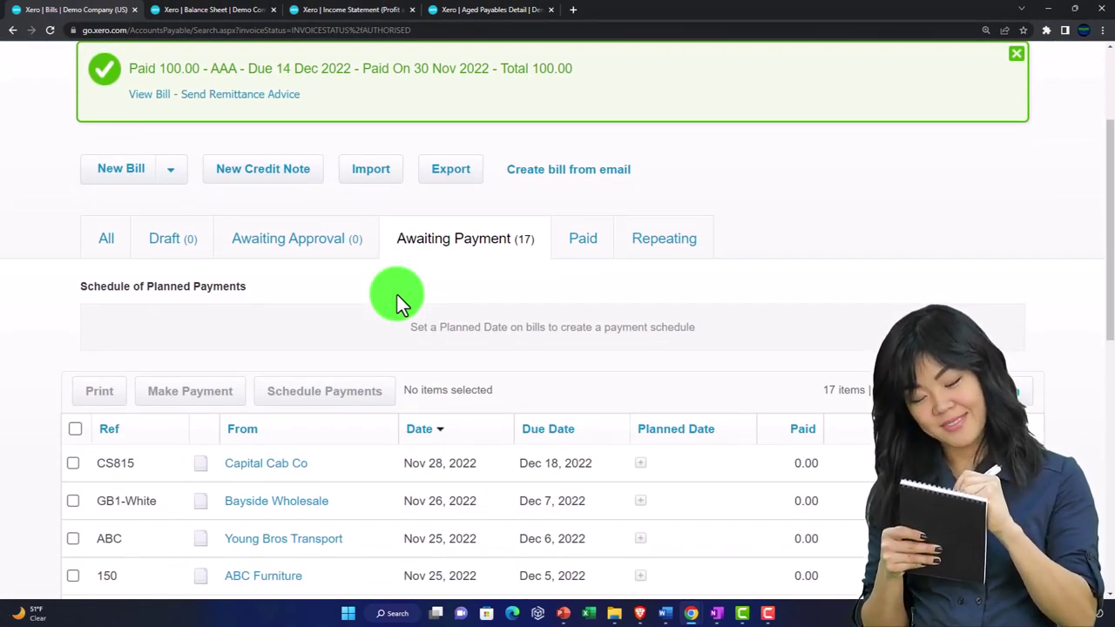
{"action": "scroll", "coordinate": [397, 303], "scroll_direction": "down", "scroll_amount": 1}
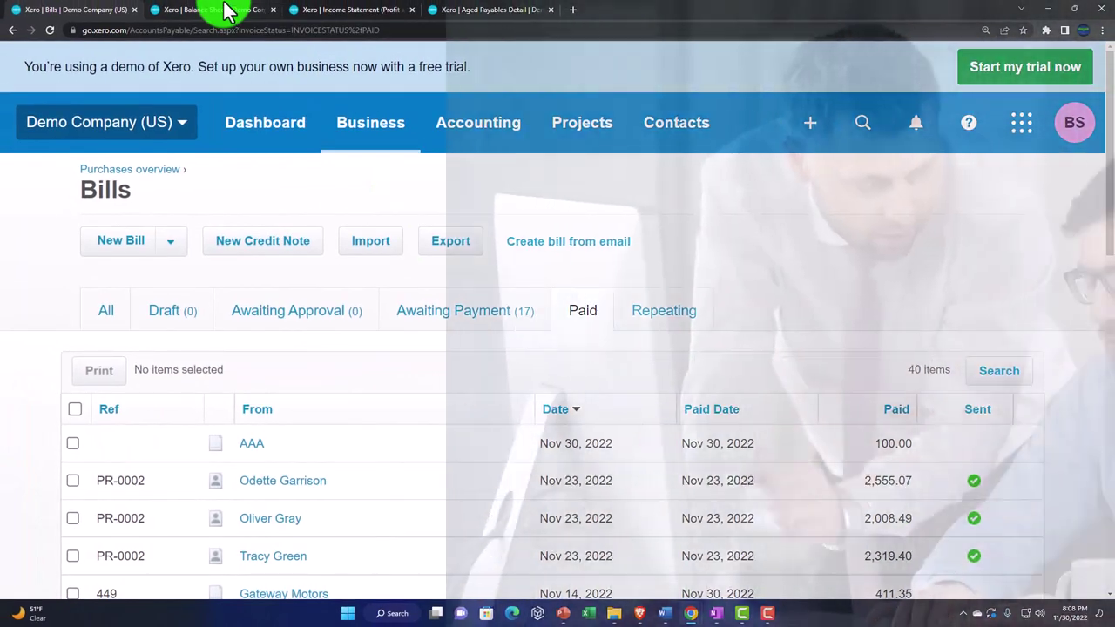
Step: Switch to the Balance Sheet report dated Dec 31, 2022 and update it with the recorded payment
{"action": "left_click", "coordinate": [229, 9]}
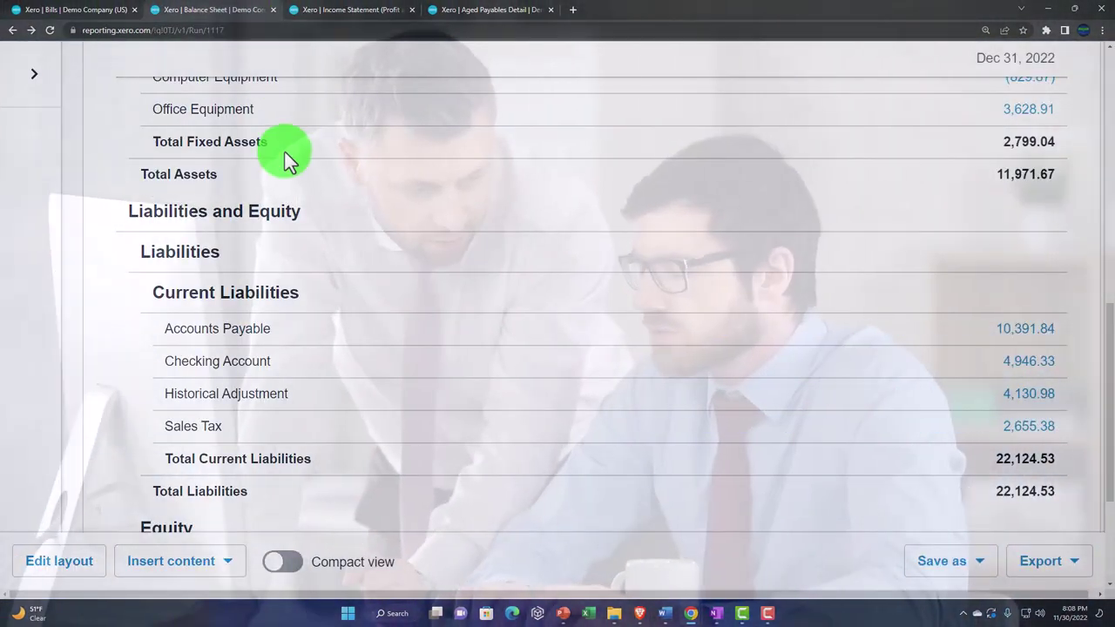
{"action": "scroll", "coordinate": [367, 247], "scroll_direction": "up", "scroll_amount": 5}
{"action": "left_click", "coordinate": [1011, 248]}
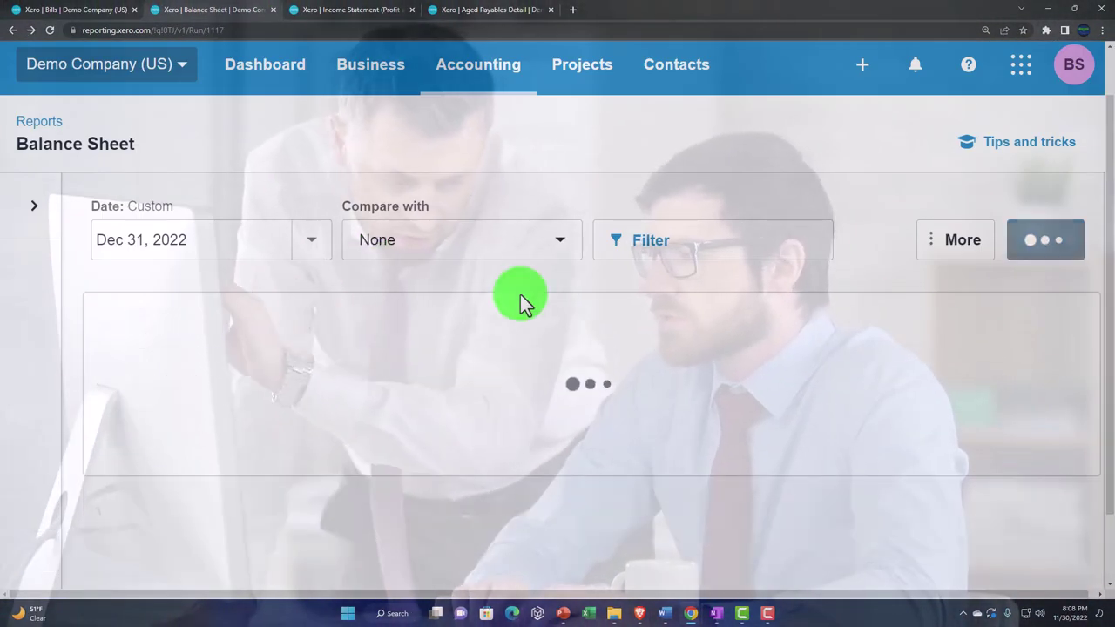
Step: Drill into Accounts Payable from the Balance Sheet and locate the Nov 30, 2022 AAA bill and payment entries
{"action": "scroll", "coordinate": [426, 368], "scroll_direction": "down", "scroll_amount": 8}
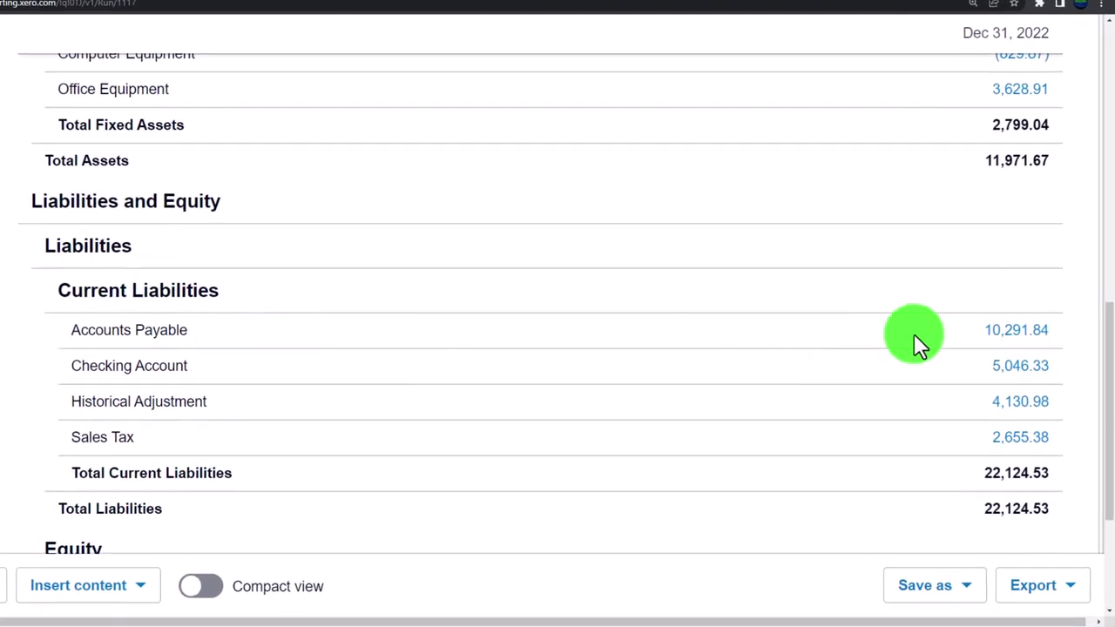
{"action": "left_click", "coordinate": [1014, 332]}
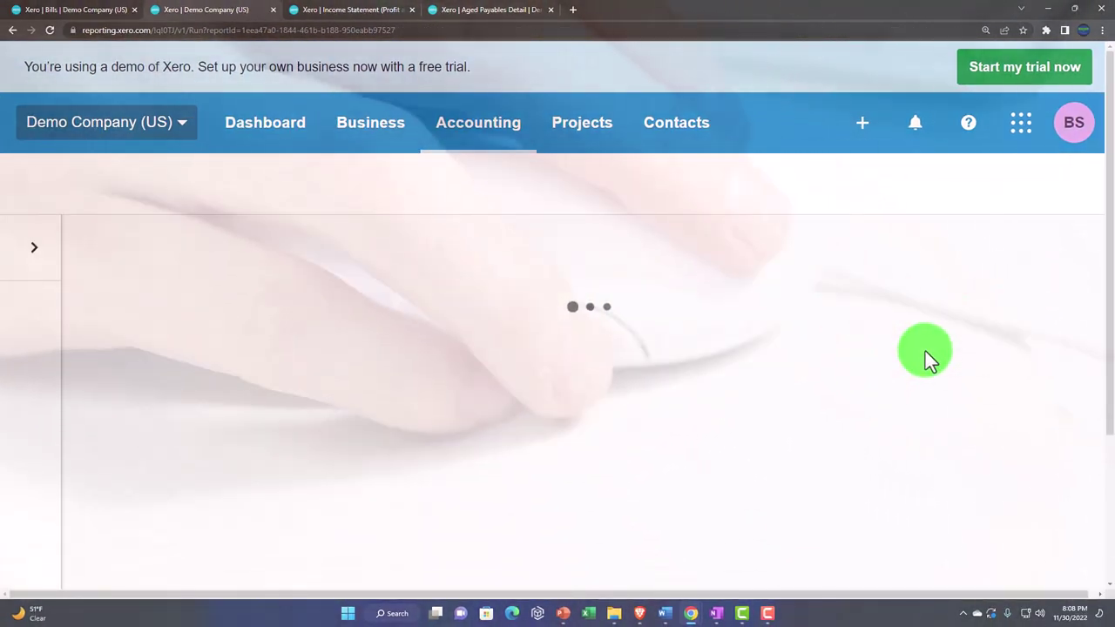
{"action": "scroll", "coordinate": [925, 351], "scroll_direction": "down", "scroll_amount": 2}
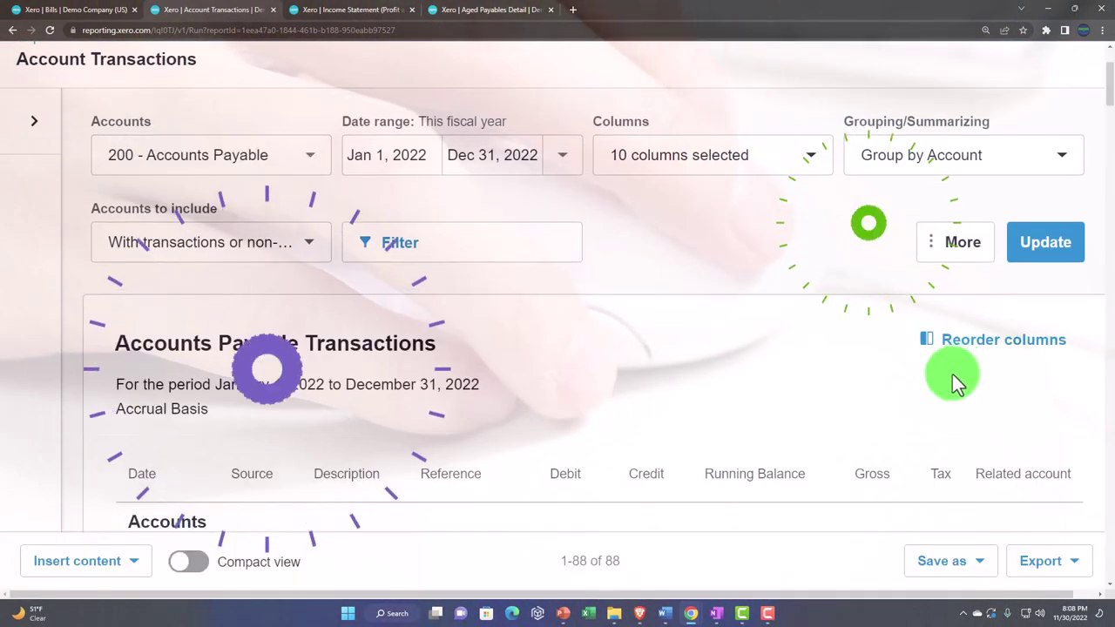
{"action": "scroll", "coordinate": [813, 393], "scroll_direction": "down", "scroll_amount": 20}
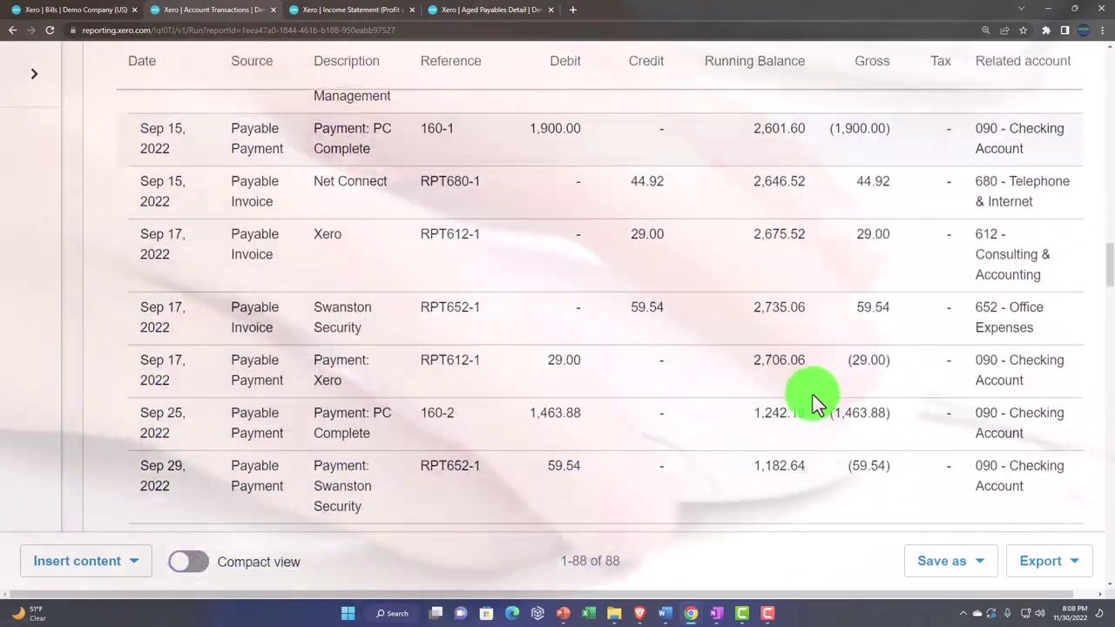
{"action": "scroll", "coordinate": [813, 395], "scroll_direction": "down", "scroll_amount": 20}
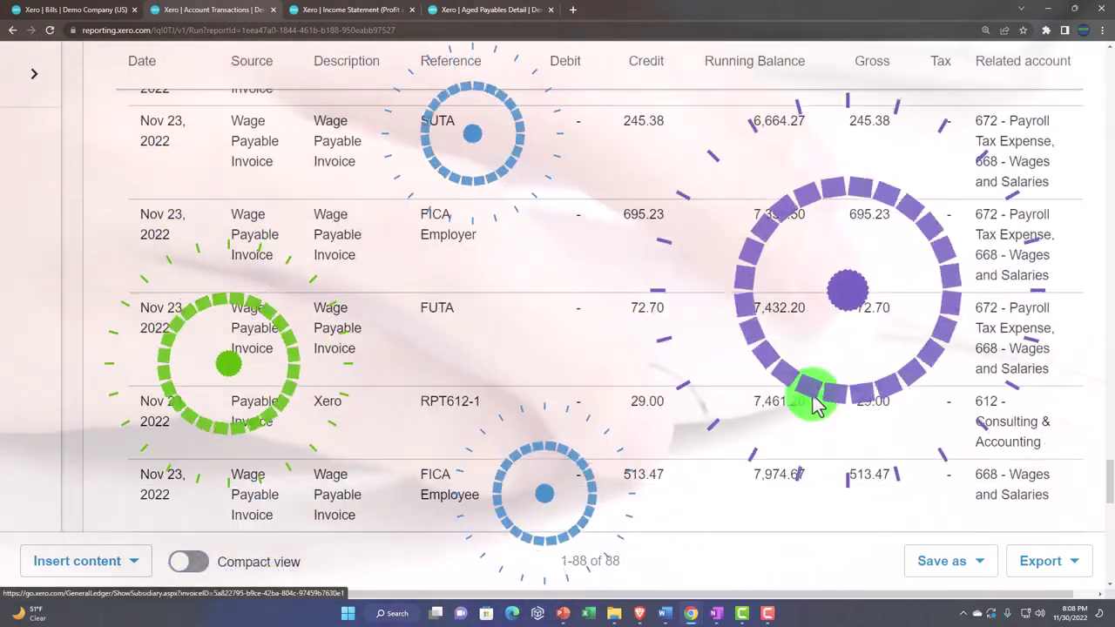
{"action": "scroll", "coordinate": [813, 395], "scroll_direction": "down", "scroll_amount": 15}
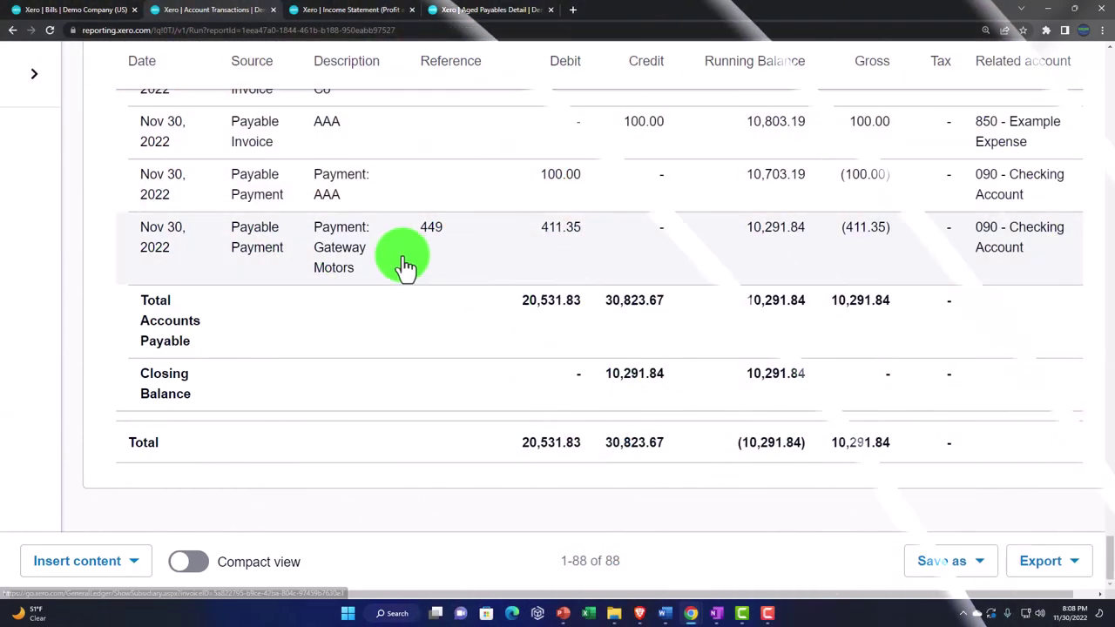
Step: Open the AAA payment from the Accounts Payable transactions and review its date, linked bill and payment amount
{"action": "scroll", "coordinate": [442, 296], "scroll_direction": "up", "scroll_amount": 2}
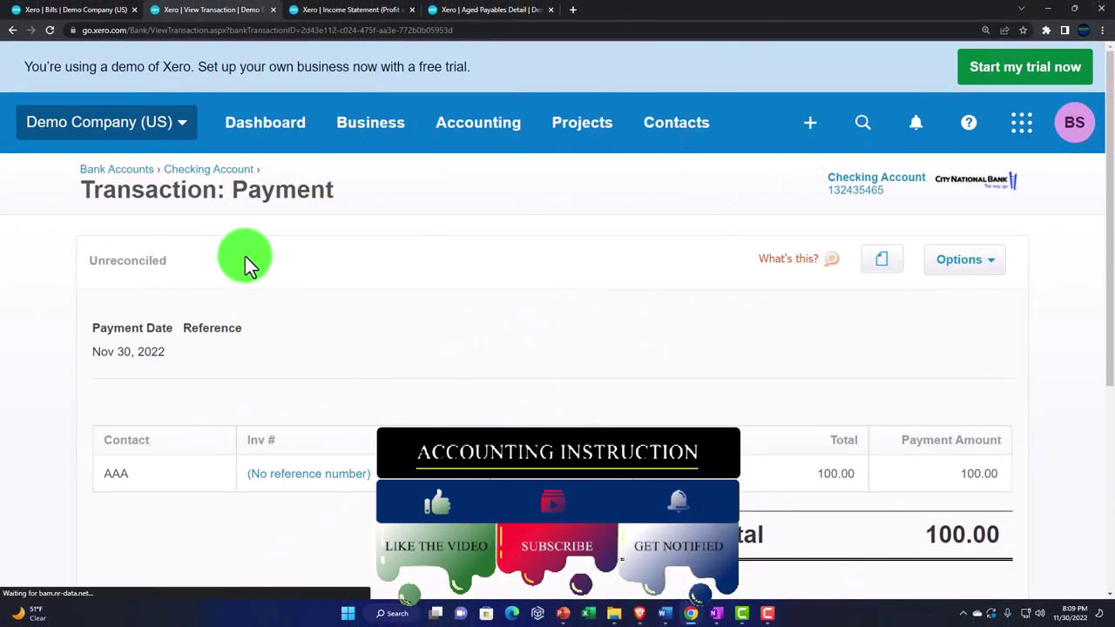
{"action": "scroll", "coordinate": [245, 261], "scroll_direction": "down", "scroll_amount": 2}
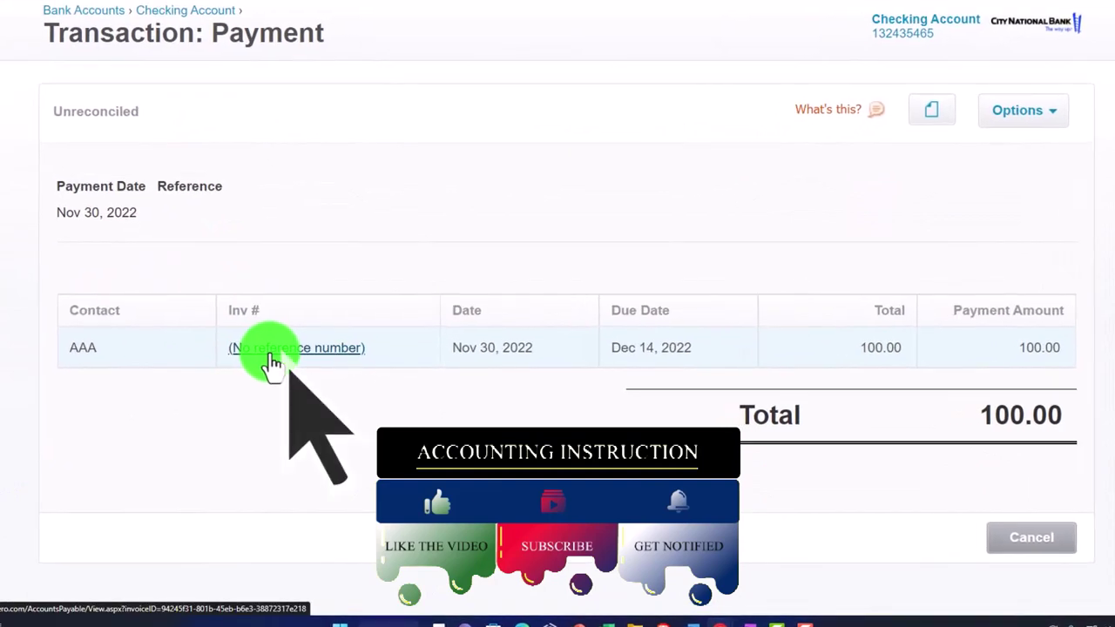
{"action": "scroll", "coordinate": [270, 363], "scroll_direction": "up", "scroll_amount": 1}
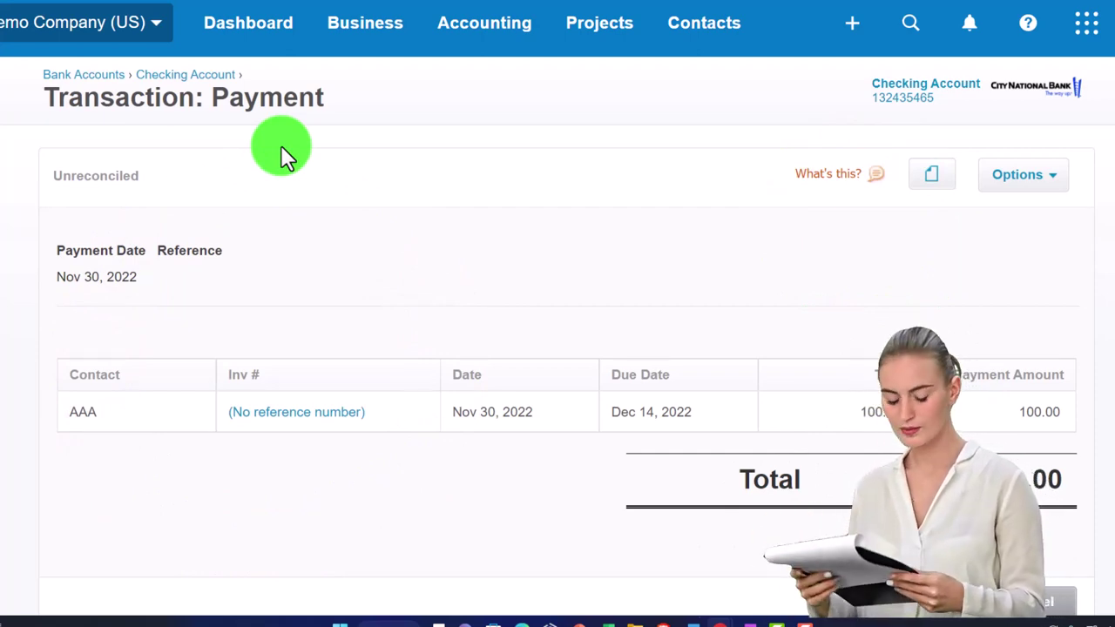
Step: Open the bill linked to the AAA payment, review its expense line and applied payment, and return to the payment
{"action": "left_click", "coordinate": [299, 426]}
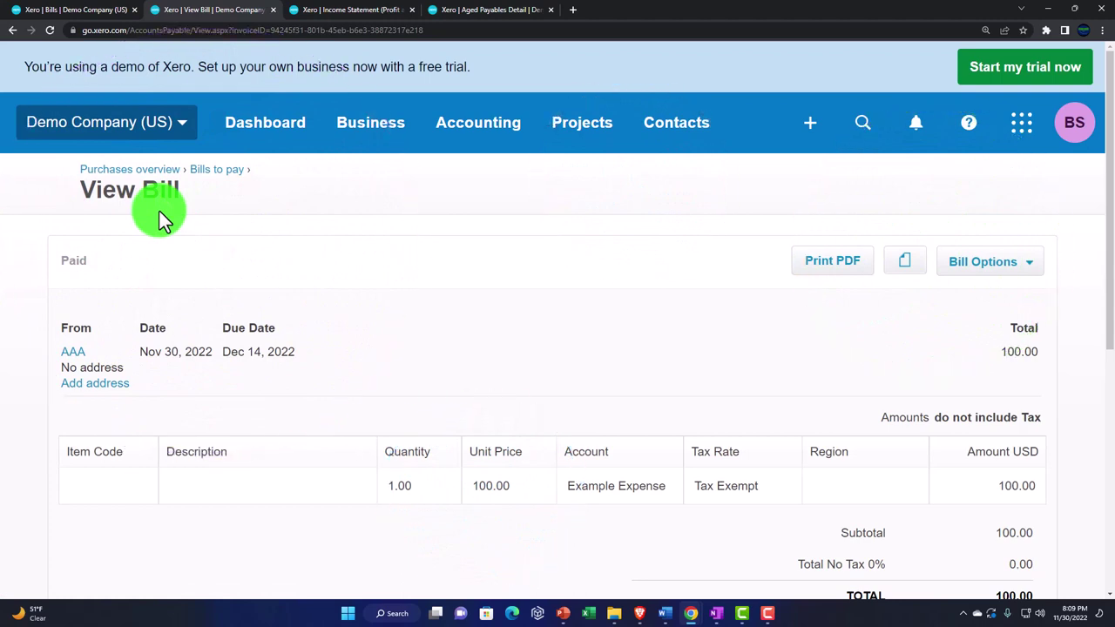
{"action": "scroll", "coordinate": [159, 214], "scroll_direction": "down", "scroll_amount": 2}
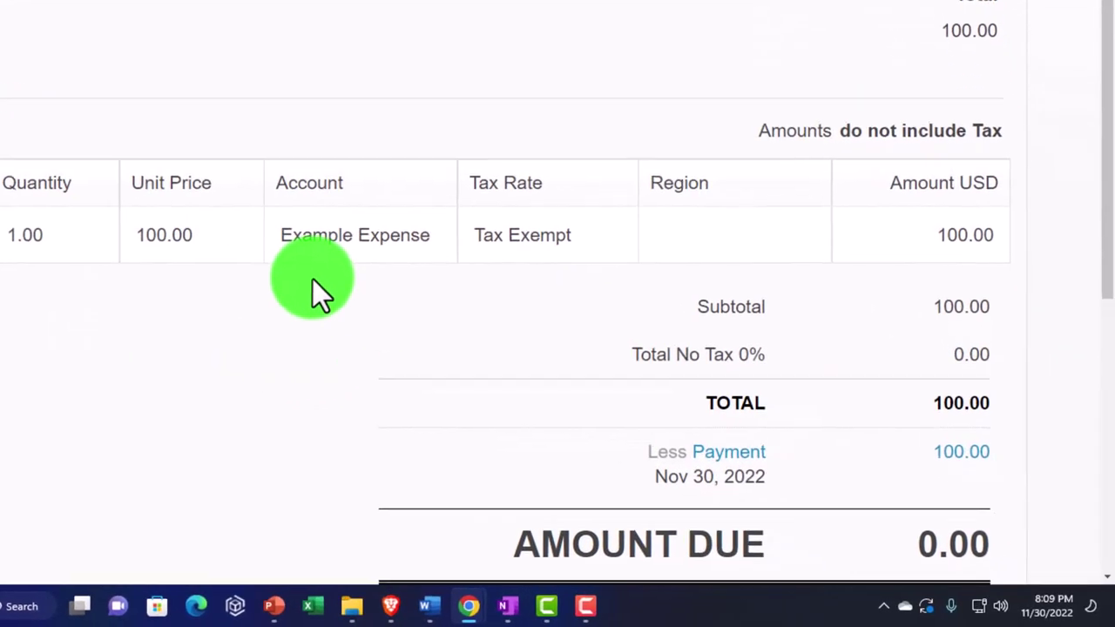
{"action": "scroll", "coordinate": [403, 331], "scroll_direction": "down", "scroll_amount": 4}
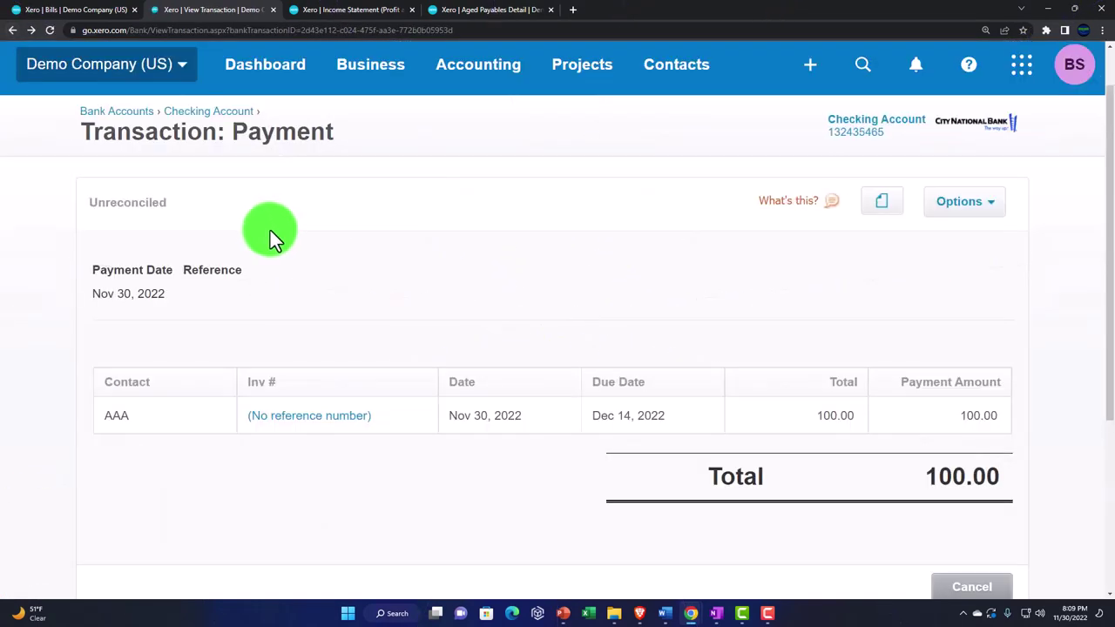
Step: Show the AAA payment's history and go back through the Accounts Payable transactions to the Balance Sheet
{"action": "scroll", "coordinate": [301, 285], "scroll_direction": "down", "scroll_amount": 3}
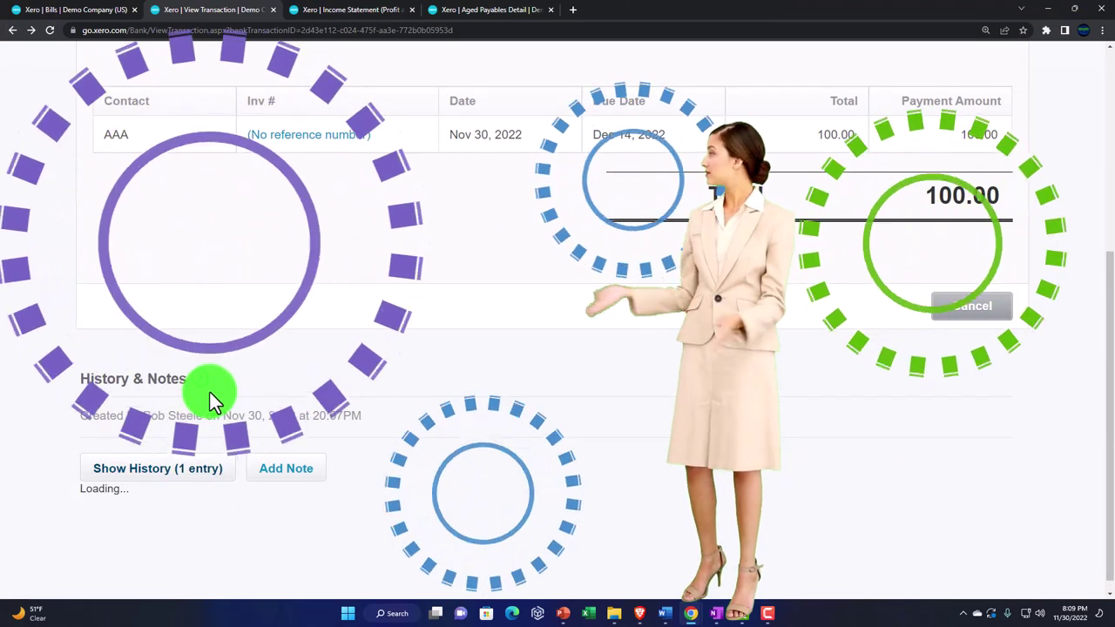
{"action": "scroll", "coordinate": [212, 392], "scroll_direction": "down", "scroll_amount": 2}
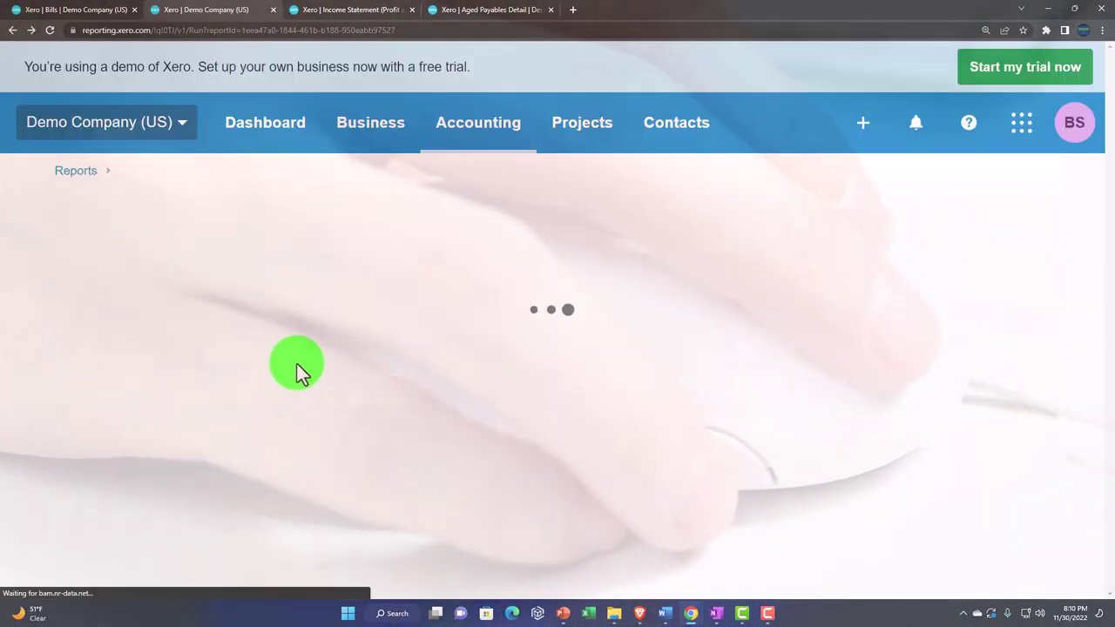
{"action": "scroll", "coordinate": [353, 383], "scroll_direction": "down", "scroll_amount": 1}
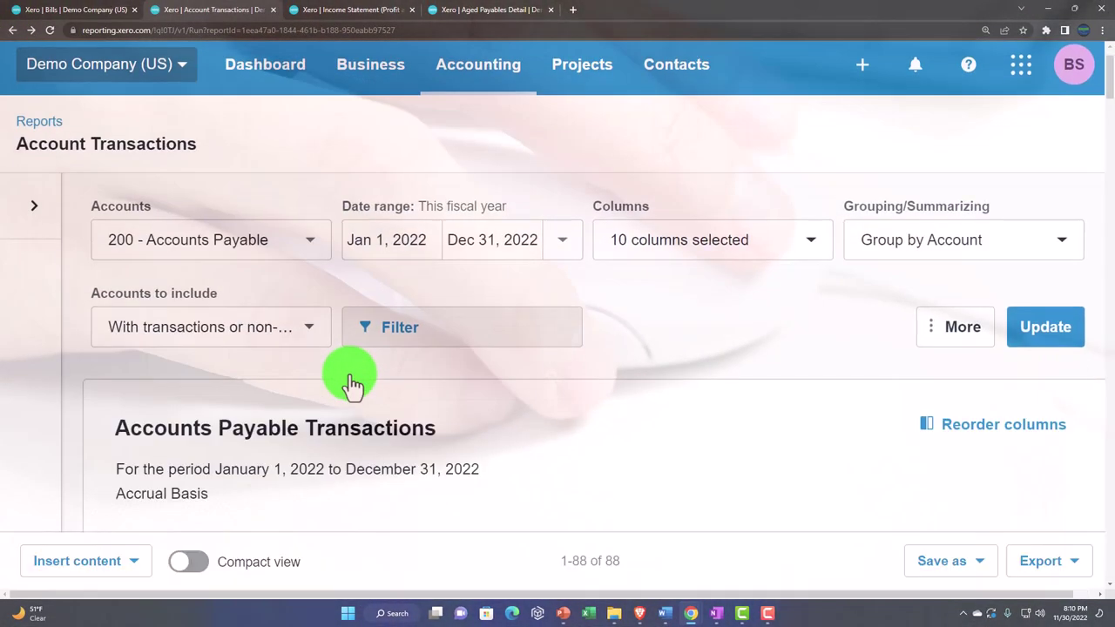
{"action": "scroll", "coordinate": [349, 374], "scroll_direction": "down", "scroll_amount": 5}
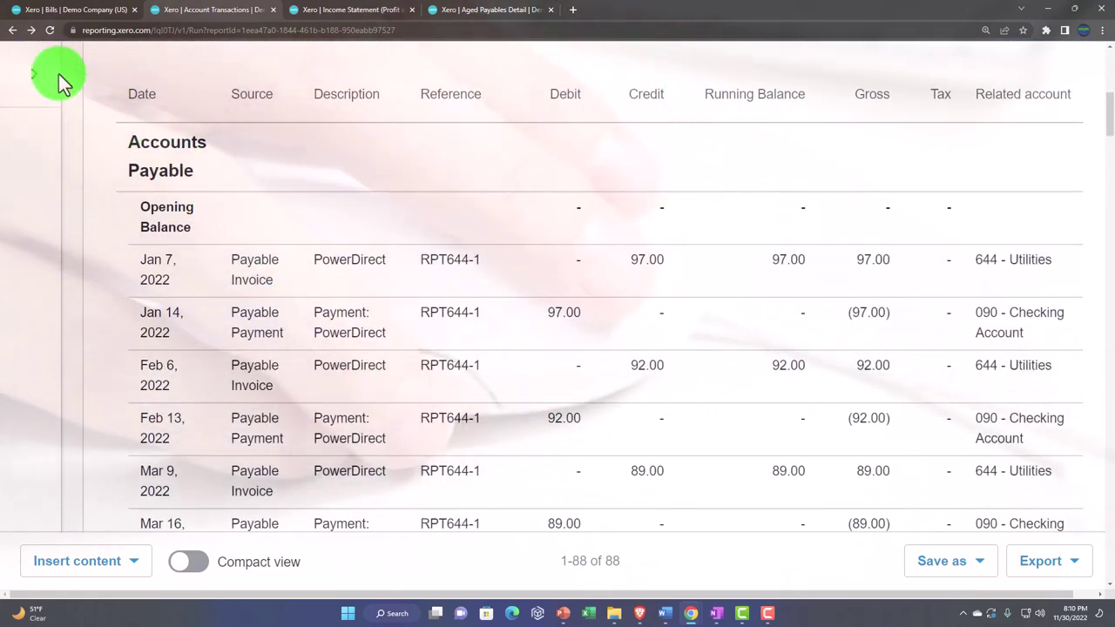
{"action": "left_click", "coordinate": [12, 30]}
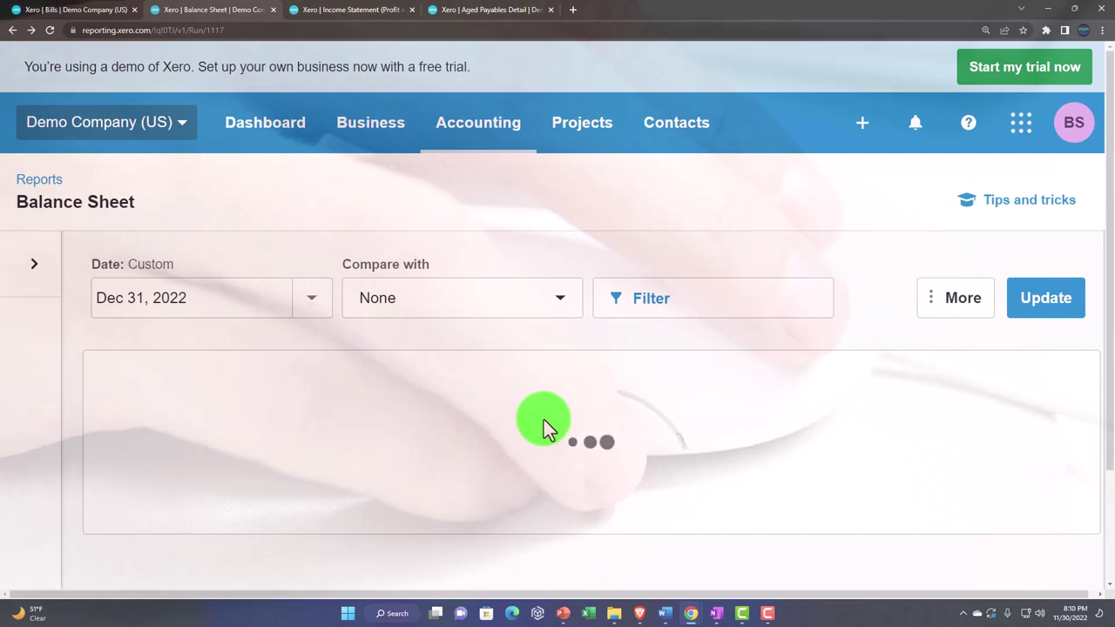
Step: Drill into Checking Account under the Balance Sheet's current liabilities and locate the Nov 30, 2022 AAA payment
{"action": "scroll", "coordinate": [544, 420], "scroll_direction": "down", "scroll_amount": 5}
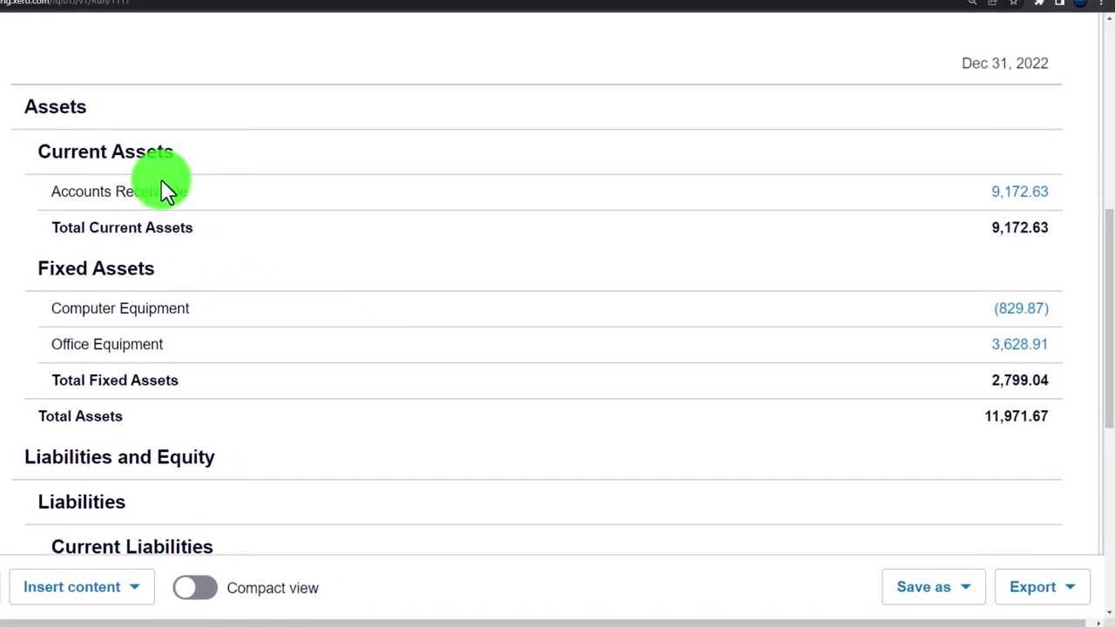
{"action": "scroll", "coordinate": [162, 183], "scroll_direction": "down", "scroll_amount": 5}
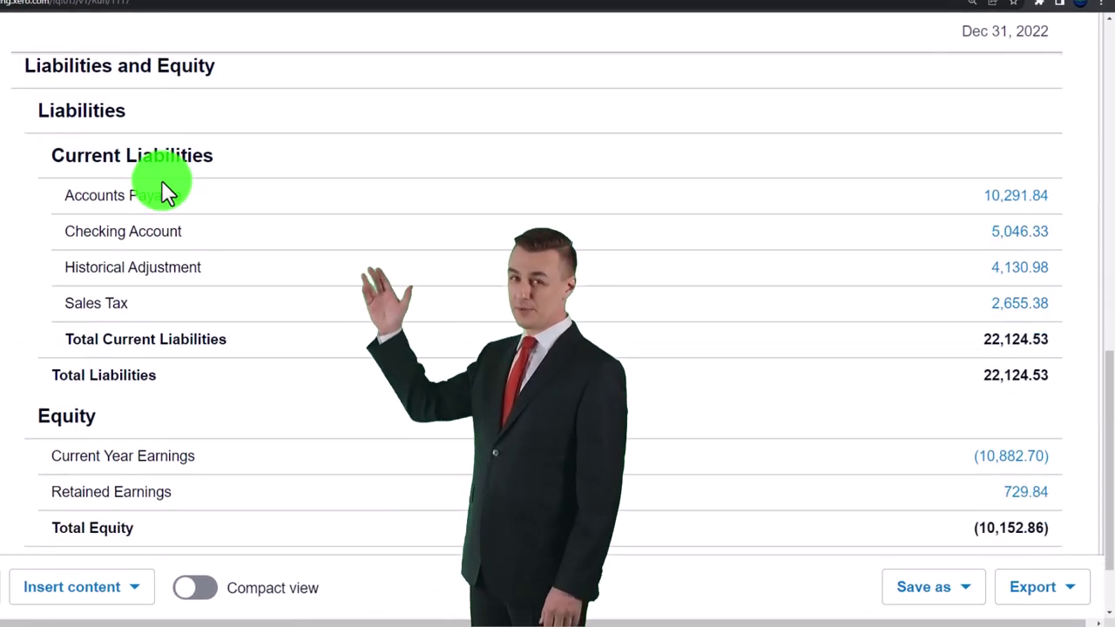
{"action": "scroll", "coordinate": [162, 181], "scroll_direction": "down", "scroll_amount": 2}
{"action": "scroll", "coordinate": [162, 183], "scroll_direction": "up", "scroll_amount": 1}
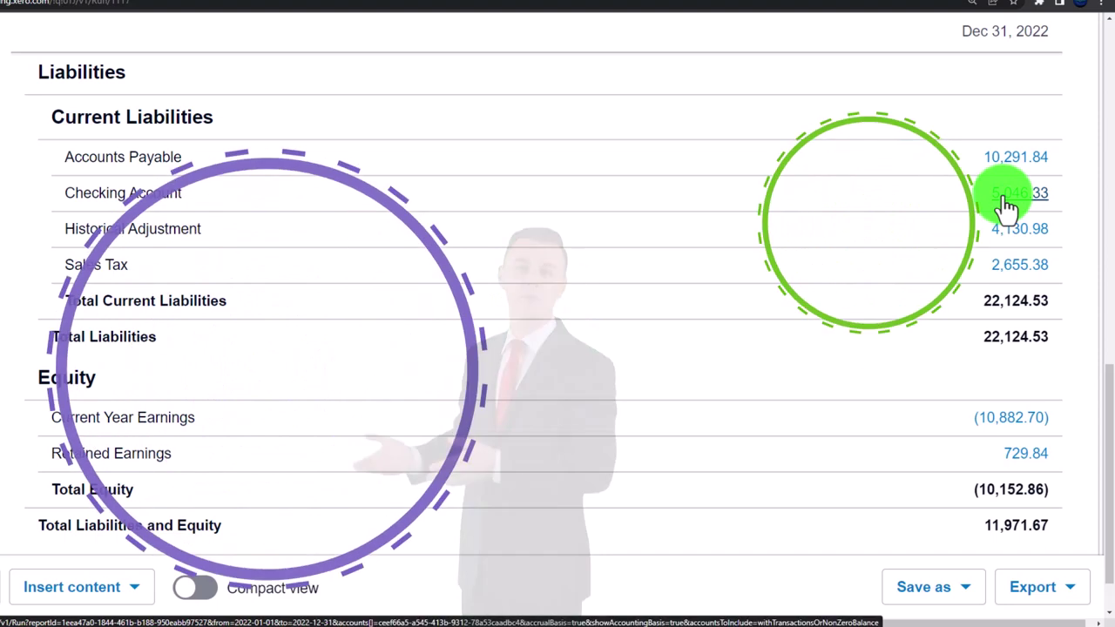
{"action": "left_click", "coordinate": [1006, 199]}
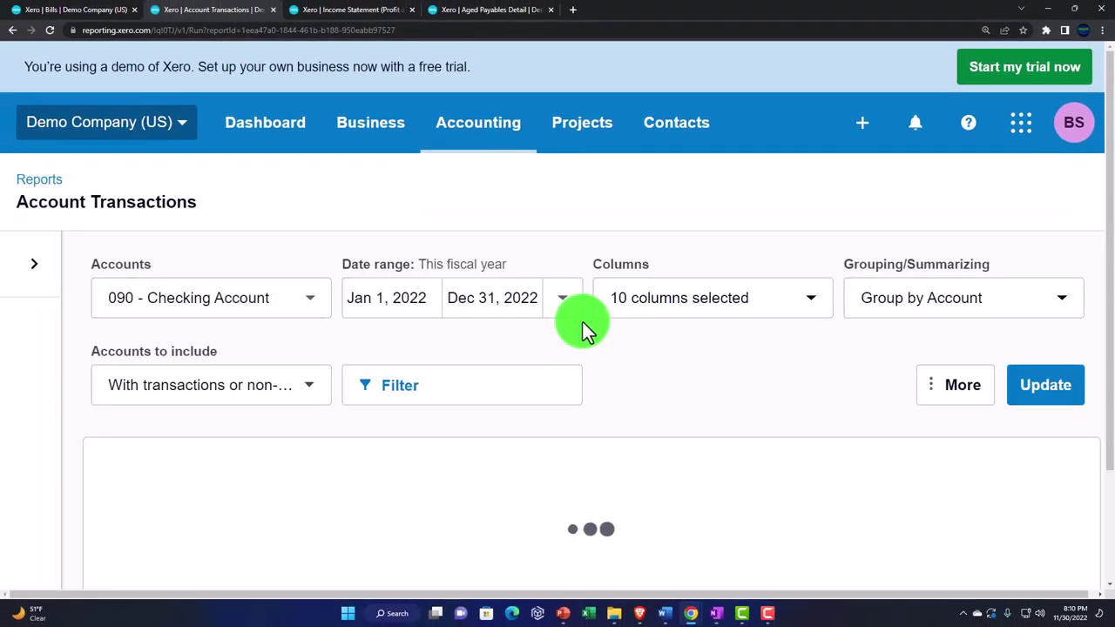
{"action": "scroll", "coordinate": [548, 322], "scroll_direction": "down", "scroll_amount": 2}
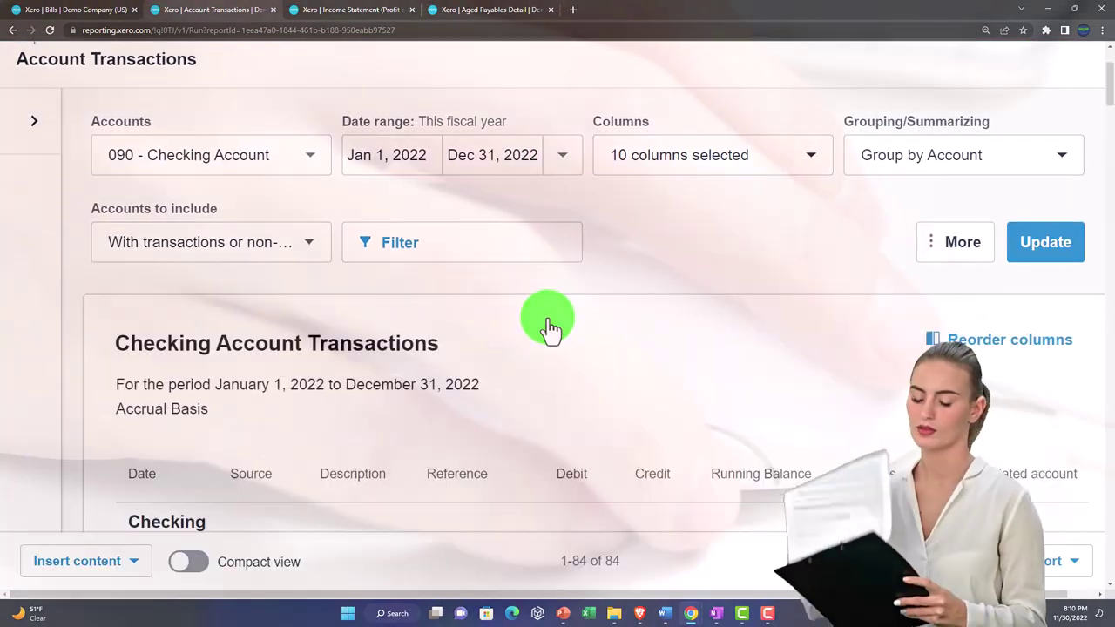
{"action": "scroll", "coordinate": [549, 322], "scroll_direction": "down", "scroll_amount": 8}
{"action": "scroll", "coordinate": [548, 320], "scroll_direction": "down", "scroll_amount": 20}
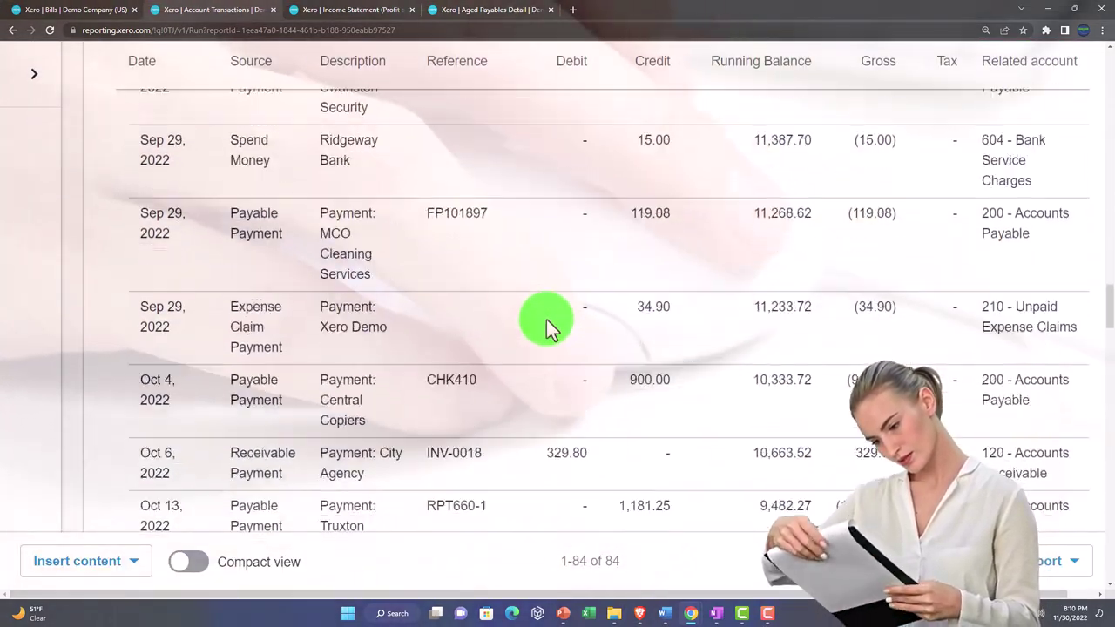
{"action": "scroll", "coordinate": [548, 323], "scroll_direction": "down", "scroll_amount": 20}
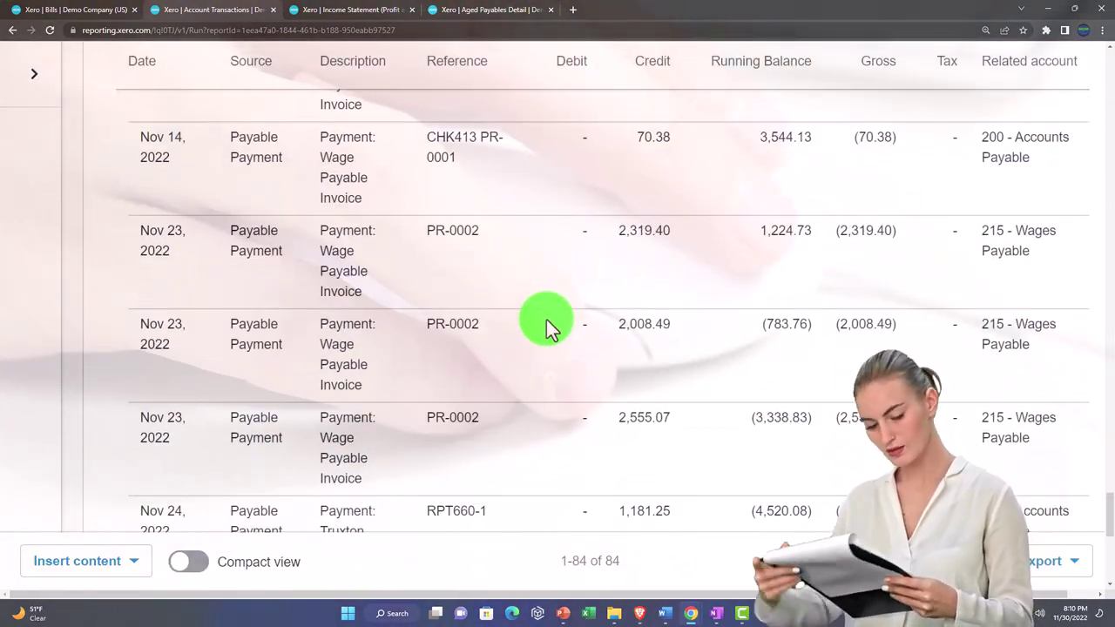
{"action": "scroll", "coordinate": [545, 326], "scroll_direction": "down", "scroll_amount": 3}
{"action": "scroll", "coordinate": [391, 397], "scroll_direction": "up", "scroll_amount": 1}
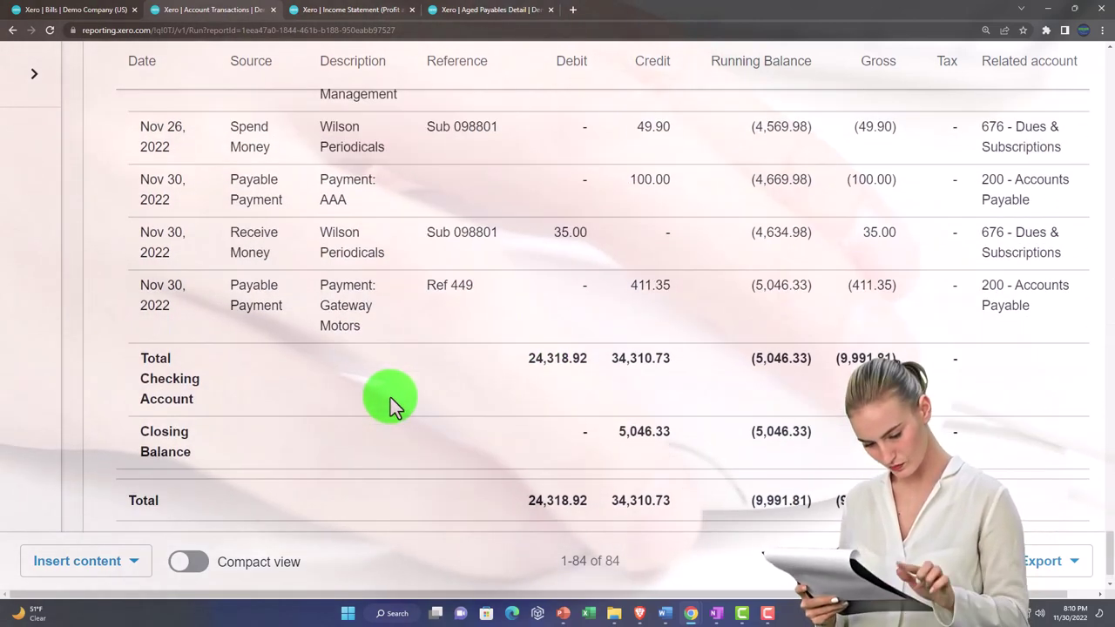
Step: Open the AAA payment from the Checking Account transactions, review it and return to the transaction list
{"action": "scroll", "coordinate": [390, 398], "scroll_direction": "up", "scroll_amount": 1}
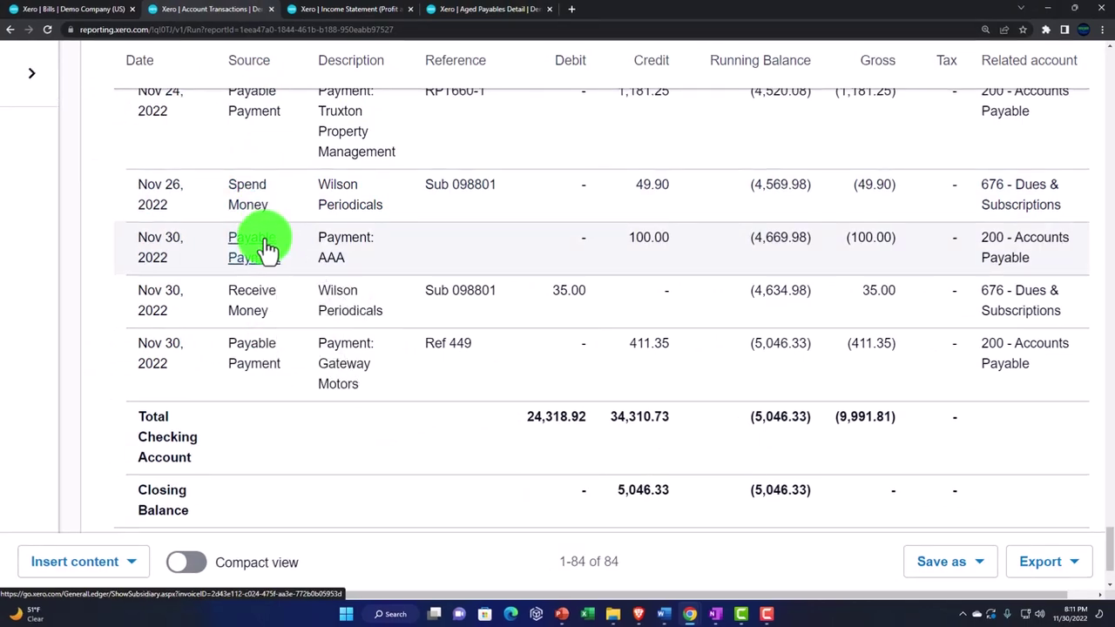
{"action": "left_click", "coordinate": [168, 228]}
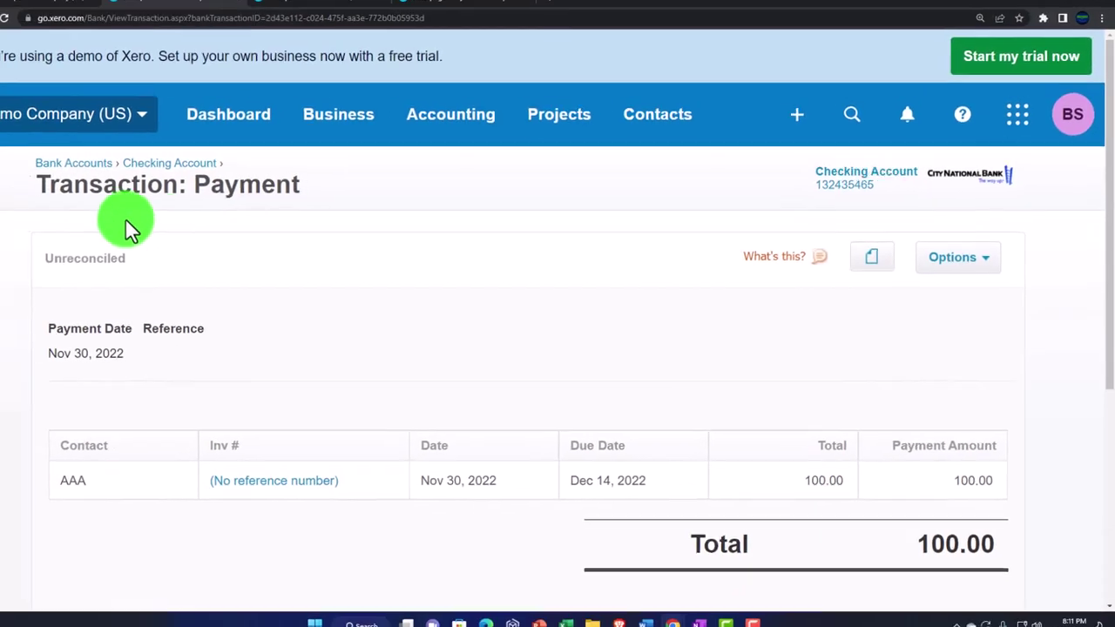
{"action": "scroll", "coordinate": [258, 227], "scroll_direction": "down", "scroll_amount": 2}
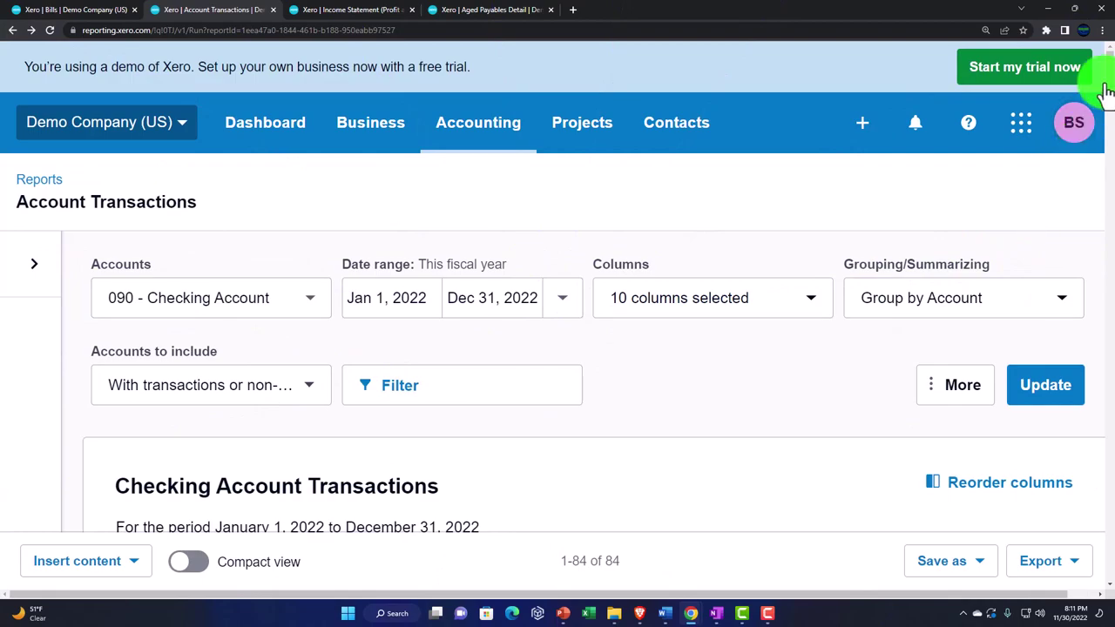
Step: Open the Nov 26, 2022 Wilson Periodicals Spend Money transaction for comparison with the AAA payable payment
{"action": "left_click_drag", "start_coordinate": [1105, 91], "coordinate": [1101, 619]}
{"action": "scroll", "coordinate": [452, 433], "scroll_direction": "up", "scroll_amount": 3}
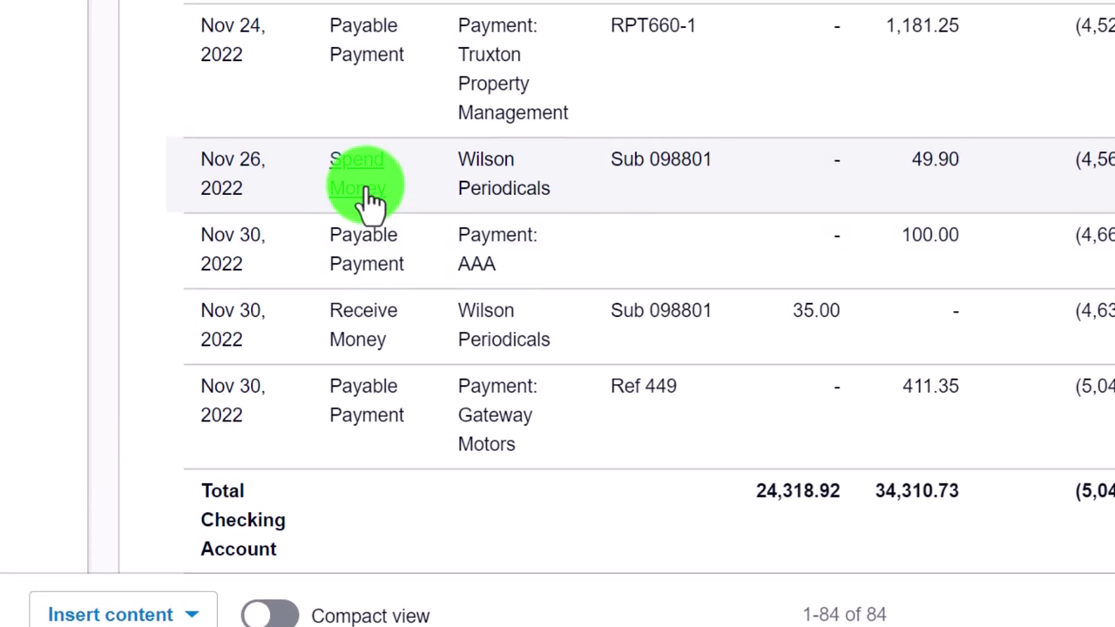
{"action": "left_click", "coordinate": [370, 198]}
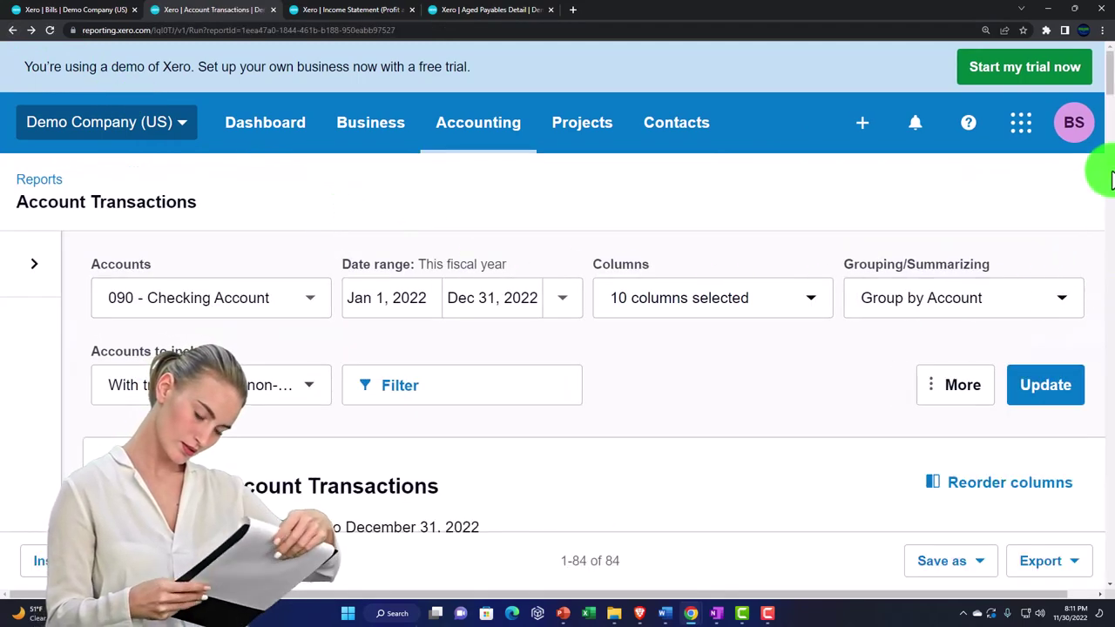
Step: Return to the latest Checking Account transactions and examine the AAA payment's amount and related account
{"action": "left_click_drag", "start_coordinate": [1108, 75], "coordinate": [1089, 560]}
{"action": "scroll", "coordinate": [444, 405], "scroll_direction": "up", "scroll_amount": 3}
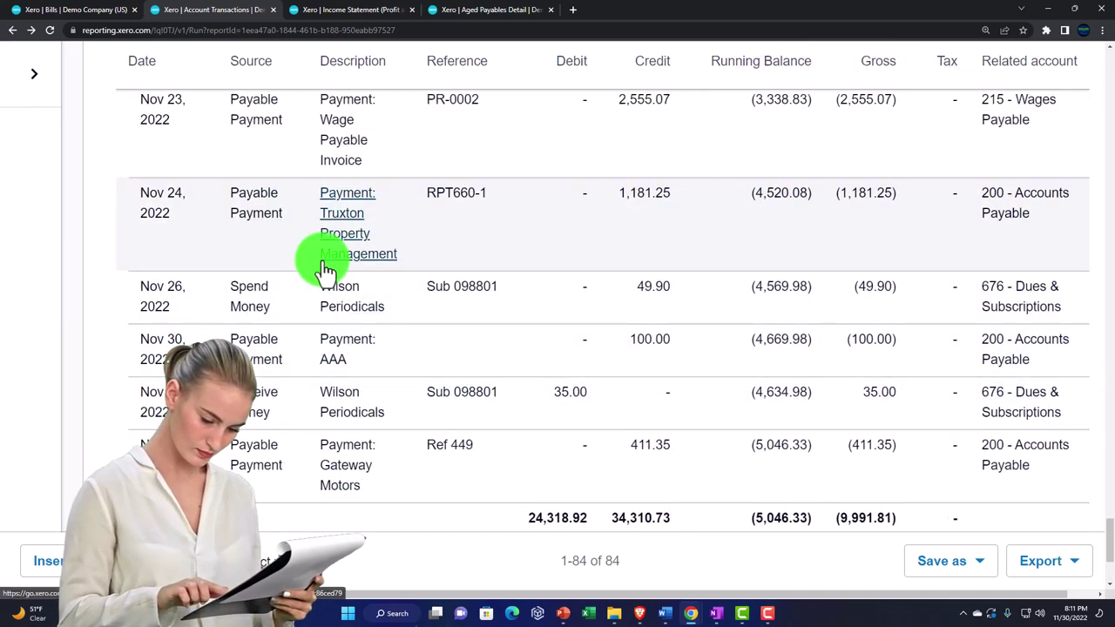
{"action": "scroll", "coordinate": [320, 258], "scroll_direction": "up", "scroll_amount": 1}
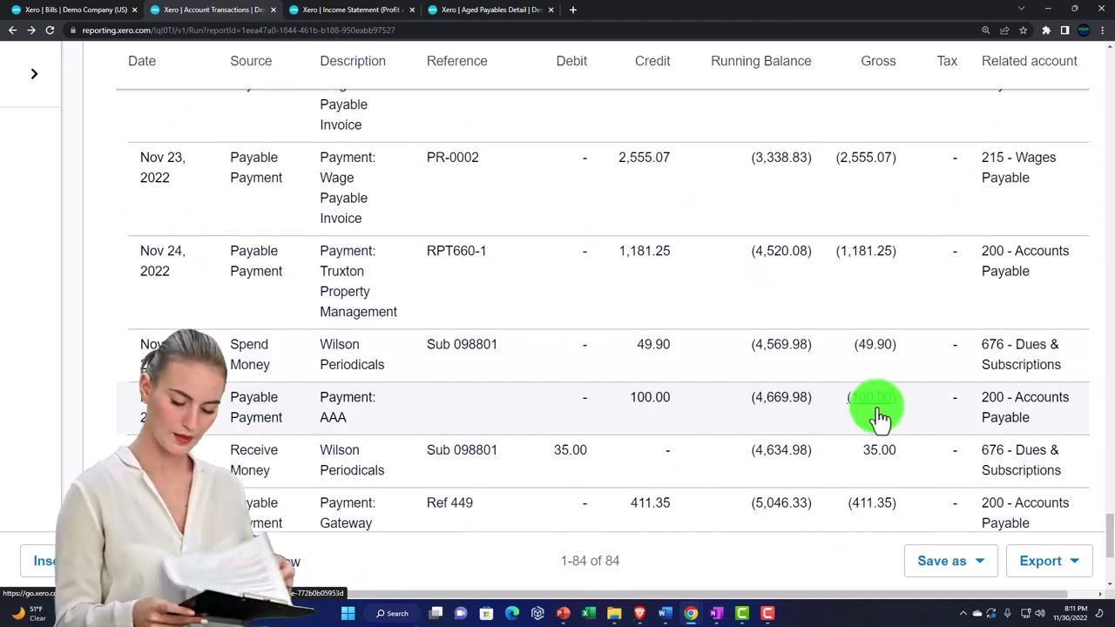
Step: Go back to the Balance Sheet and review the liabilities and equity sections
{"action": "left_click", "coordinate": [15, 35]}
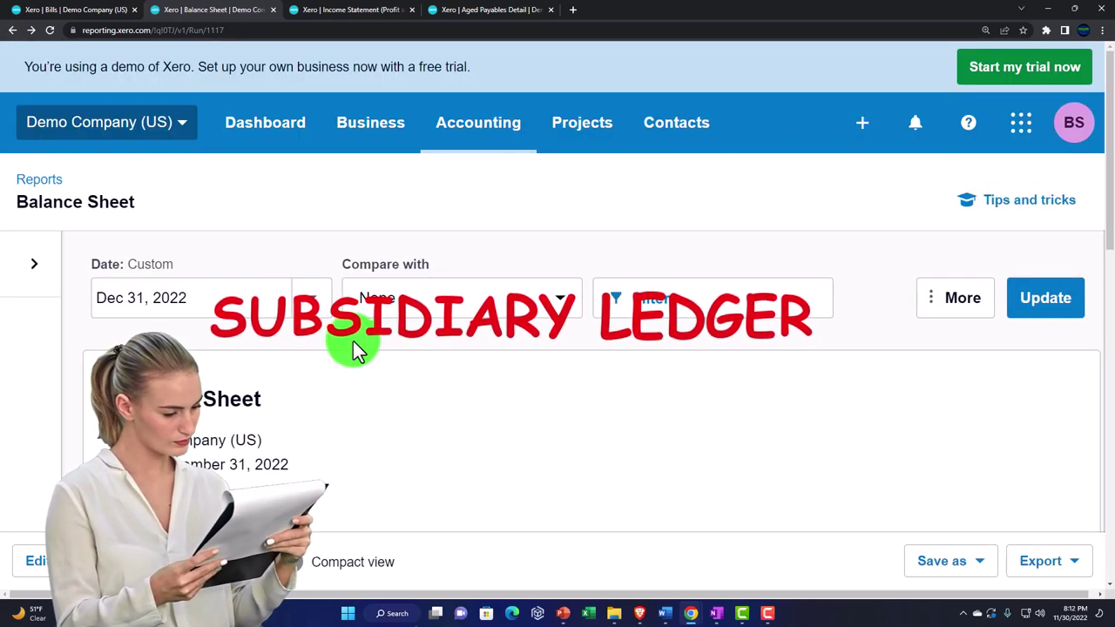
{"action": "scroll", "coordinate": [353, 342], "scroll_direction": "down", "scroll_amount": 10}
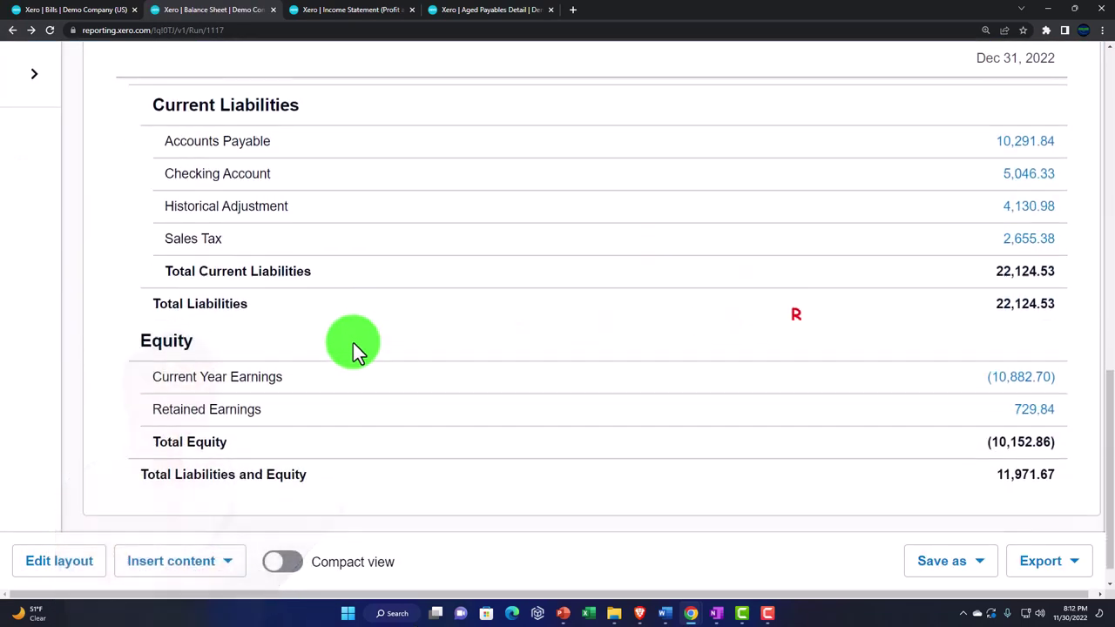
{"action": "scroll", "coordinate": [353, 342], "scroll_direction": "up", "scroll_amount": 1}
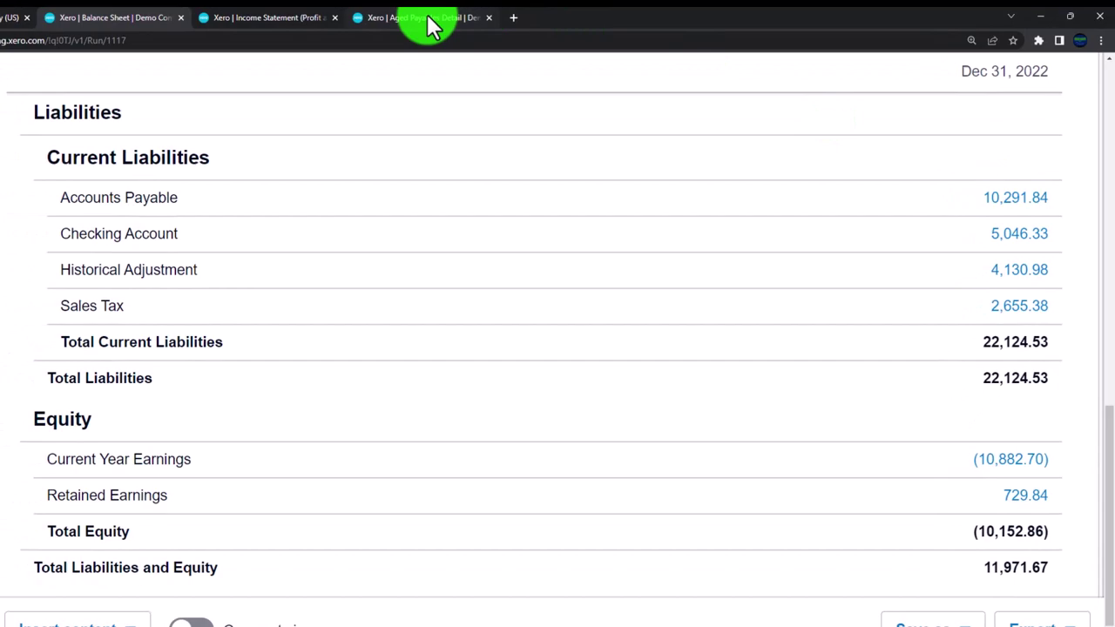
Step: Return to the Aged Payables Detail report and update it as of Dec 31, 2022
{"action": "left_click", "coordinate": [433, 27]}
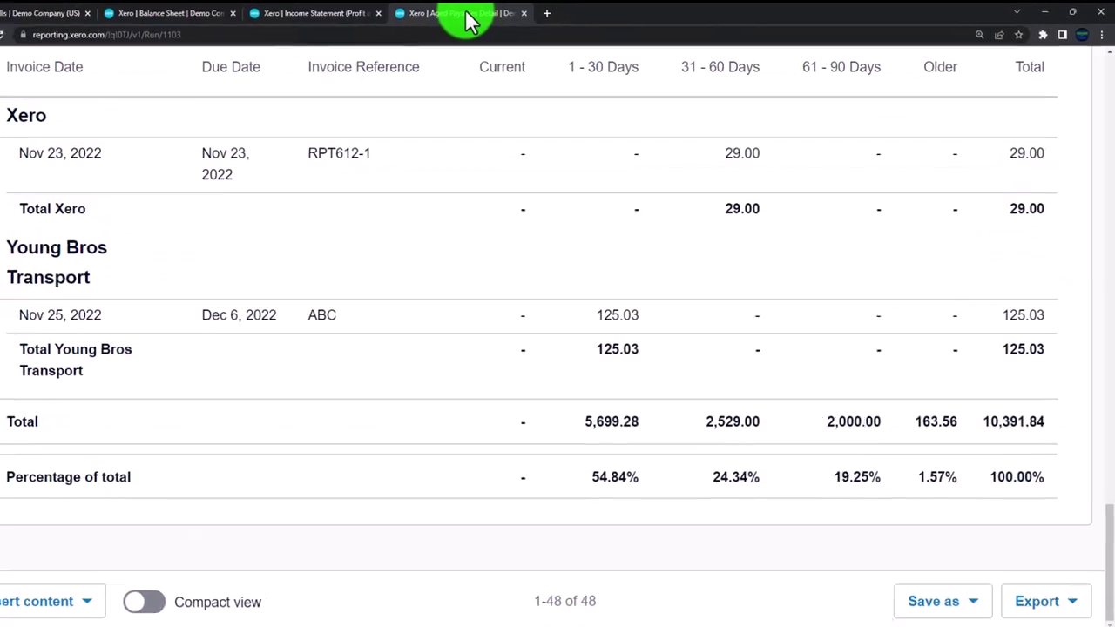
{"action": "scroll", "coordinate": [729, 274], "scroll_direction": "up", "scroll_amount": 10}
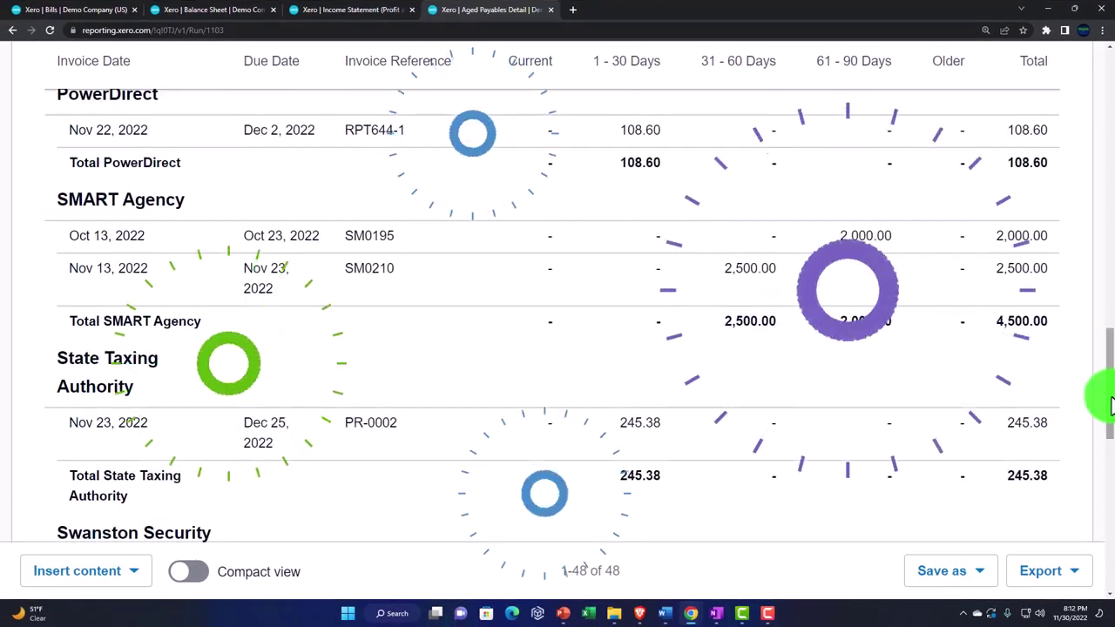
{"action": "left_click_drag", "start_coordinate": [1111, 404], "coordinate": [1075, 125]}
{"action": "left_click", "coordinate": [1006, 382]}
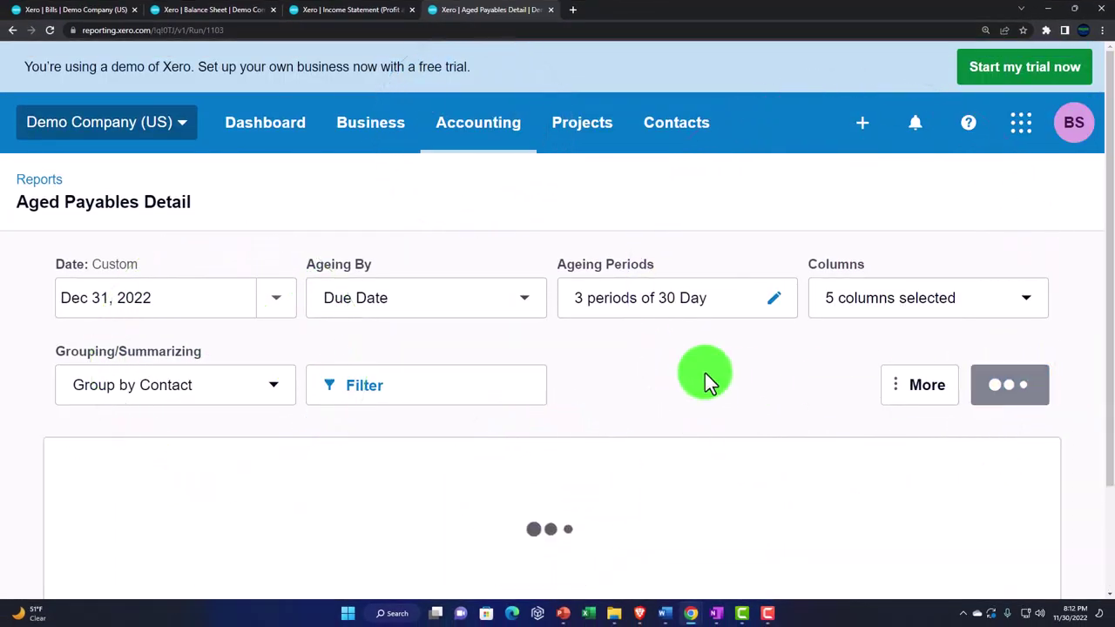
Step: Review the vendor balances in the updated Aged Payables Detail and compare the report total with Accounts Payable on the Balance Sheet
{"action": "scroll", "coordinate": [452, 323], "scroll_direction": "down", "scroll_amount": 5}
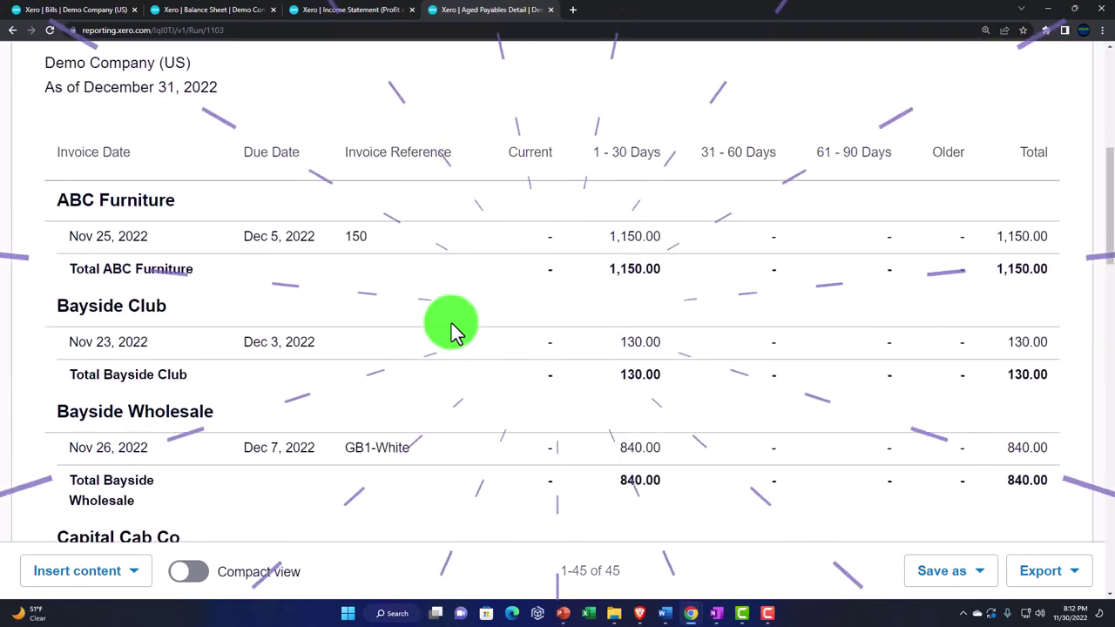
{"action": "scroll", "coordinate": [453, 331], "scroll_direction": "up", "scroll_amount": 1}
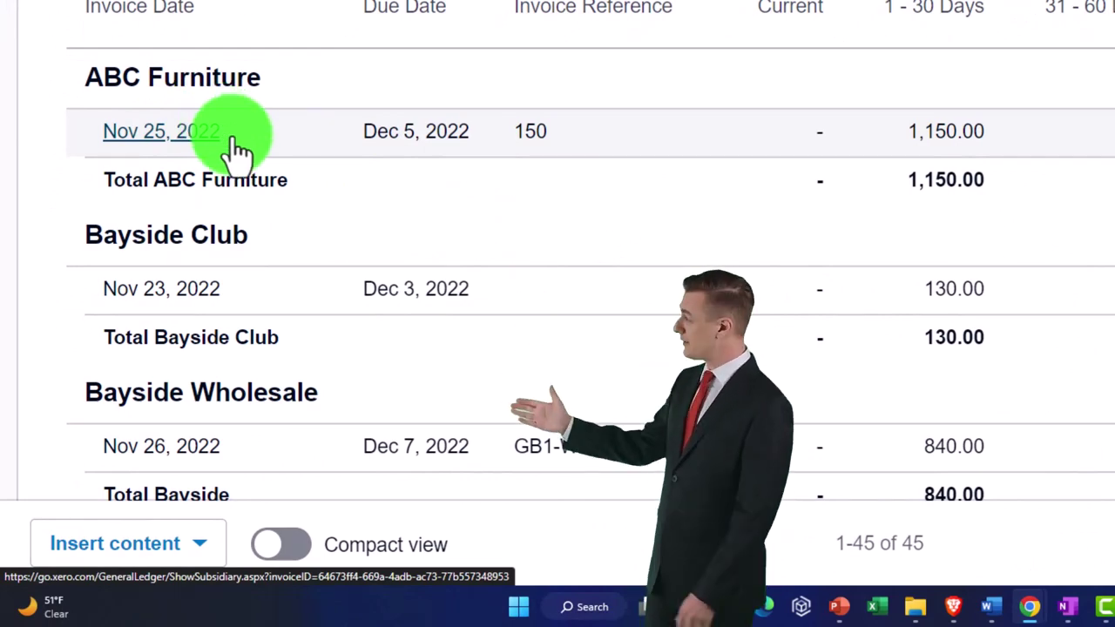
{"action": "scroll", "coordinate": [237, 150], "scroll_direction": "up", "scroll_amount": 3}
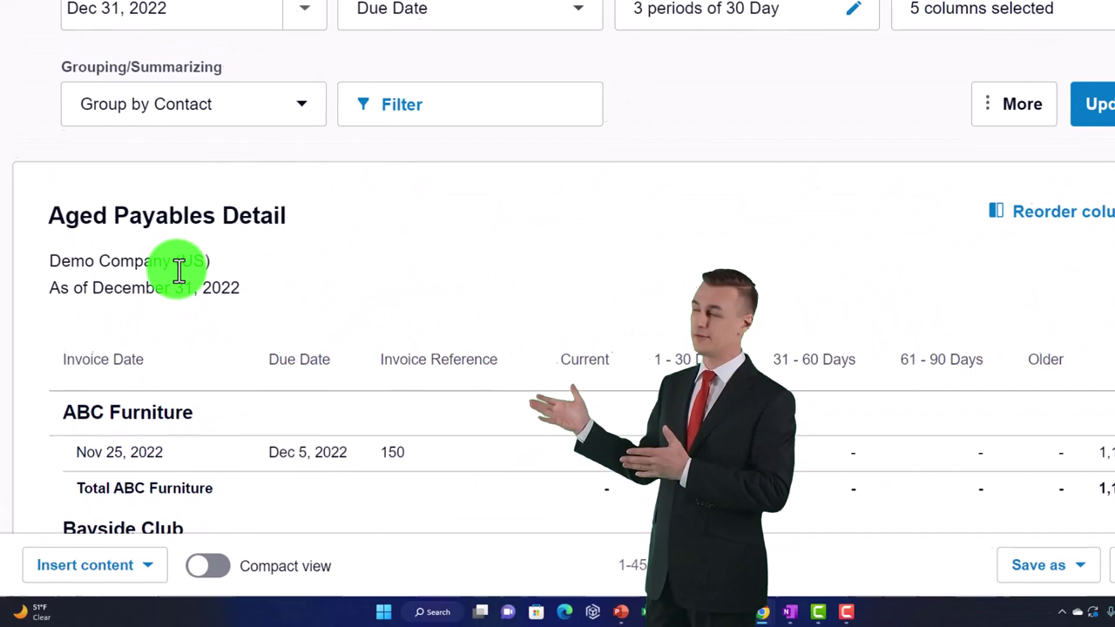
{"action": "scroll", "coordinate": [162, 299], "scroll_direction": "up", "scroll_amount": 2}
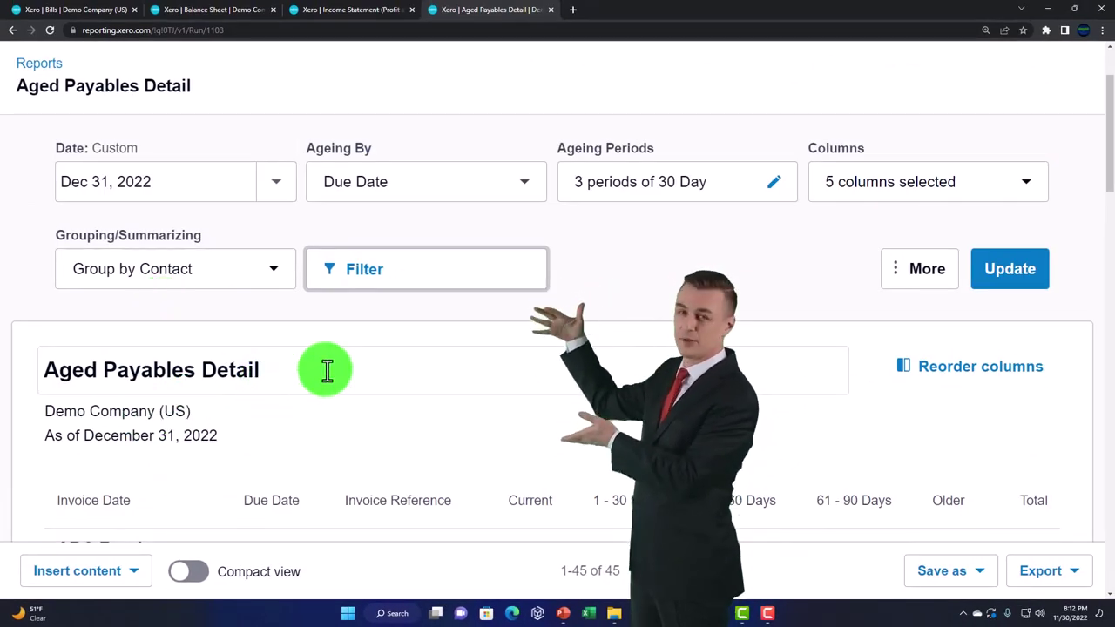
{"action": "scroll", "coordinate": [327, 370], "scroll_direction": "down", "scroll_amount": 2}
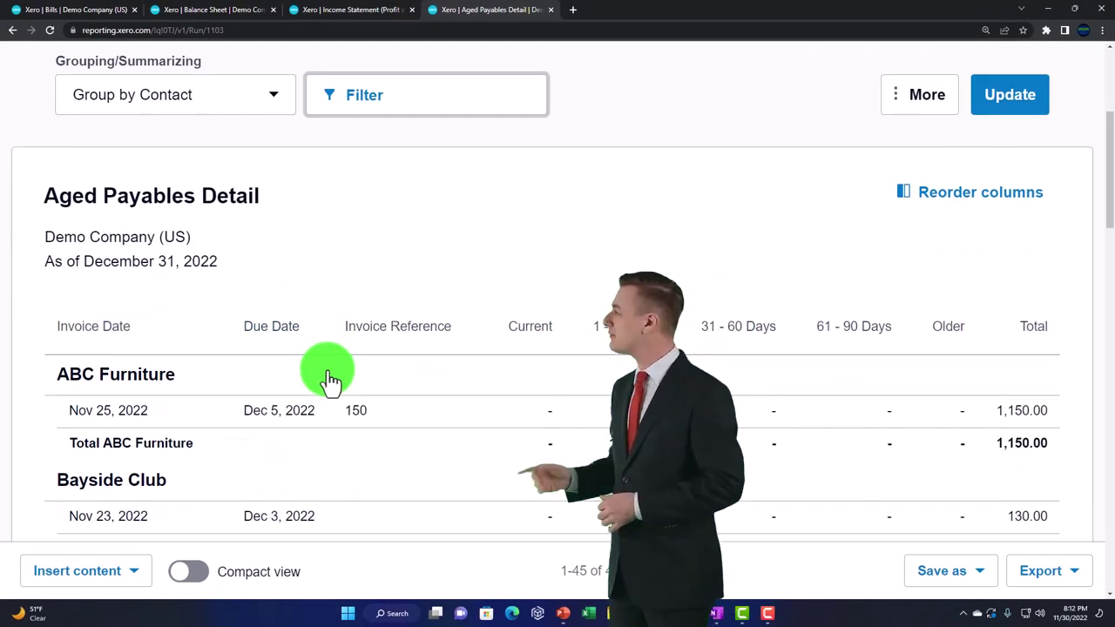
{"action": "scroll", "coordinate": [329, 372], "scroll_direction": "down", "scroll_amount": 2}
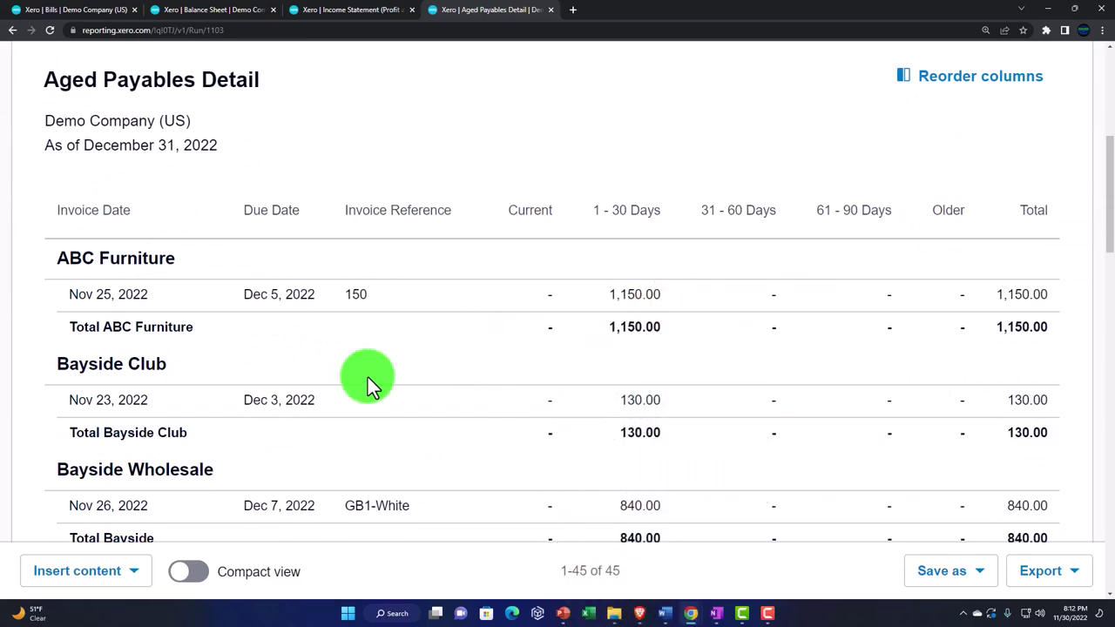
{"action": "scroll", "coordinate": [367, 377], "scroll_direction": "down", "scroll_amount": 15}
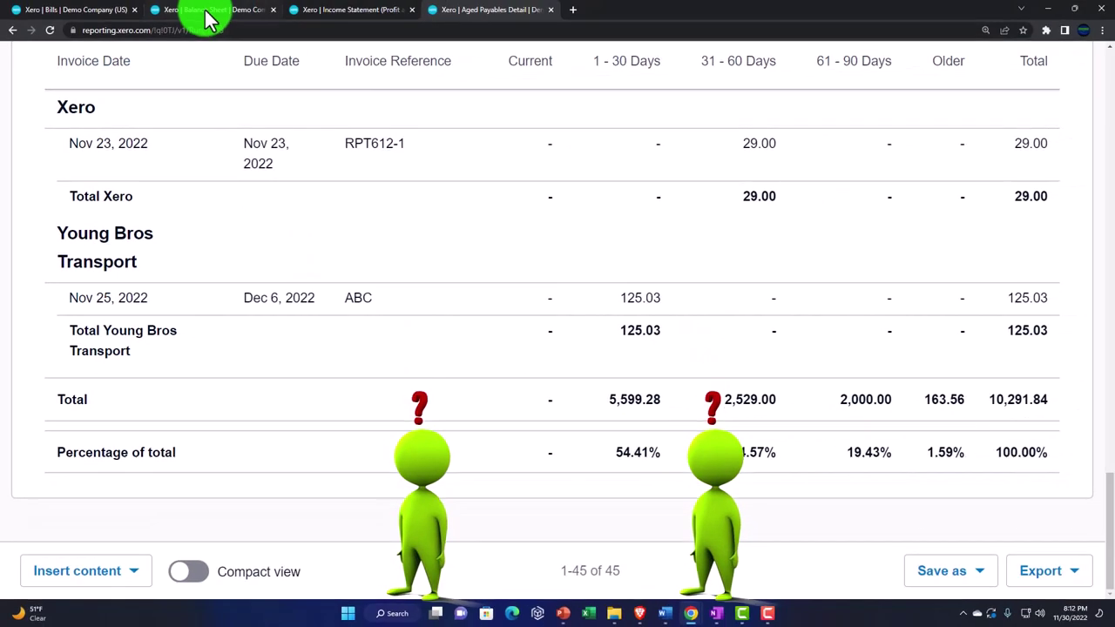
{"action": "left_click", "coordinate": [209, 20]}
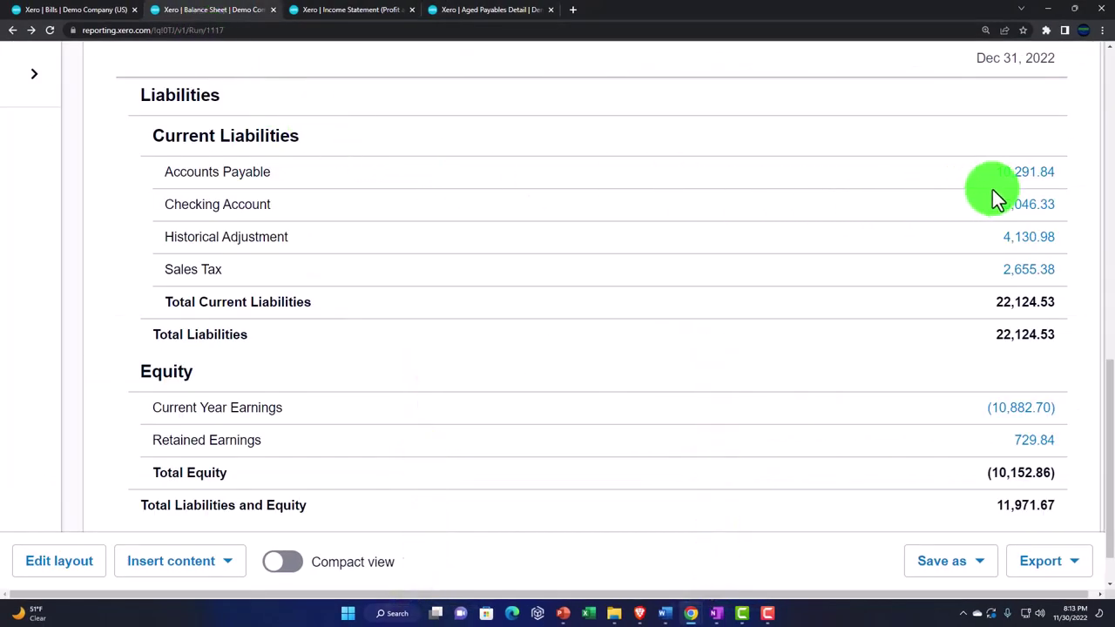
{"action": "left_click", "coordinate": [490, 13]}
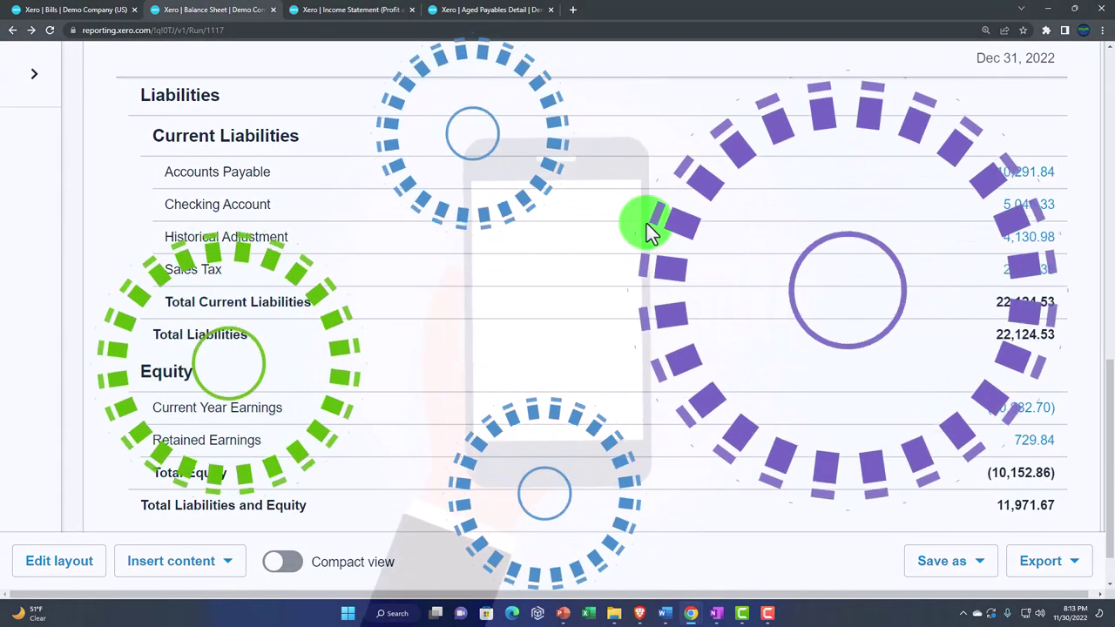
Step: List the bills to pay that are awaiting payment and review the outstanding bills and their total due
{"action": "left_click", "coordinate": [80, 10]}
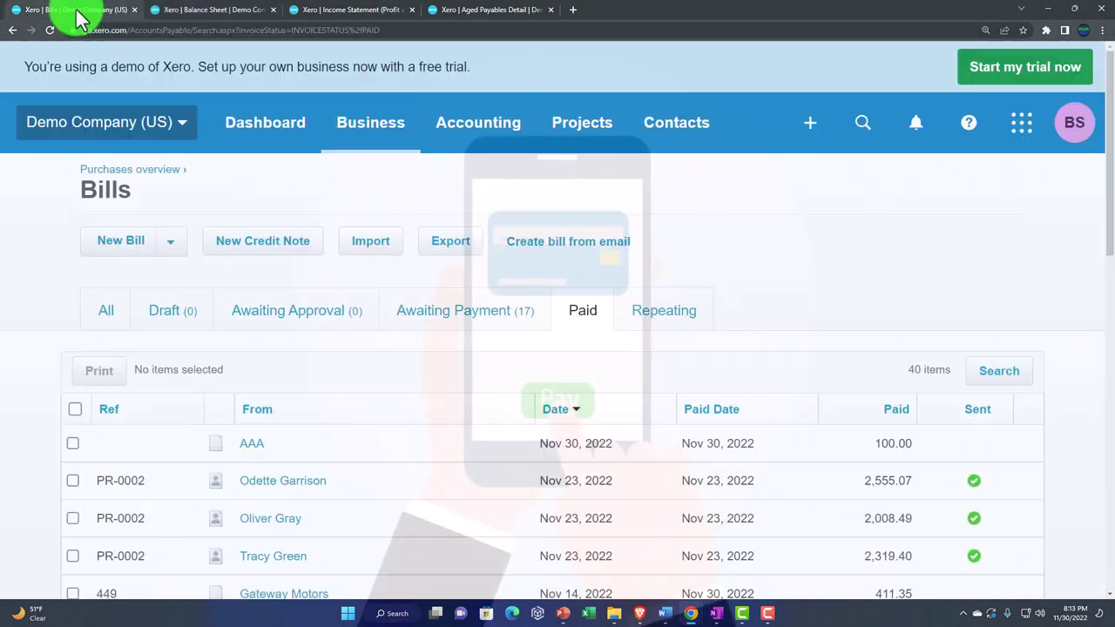
{"action": "left_click", "coordinate": [366, 155]}
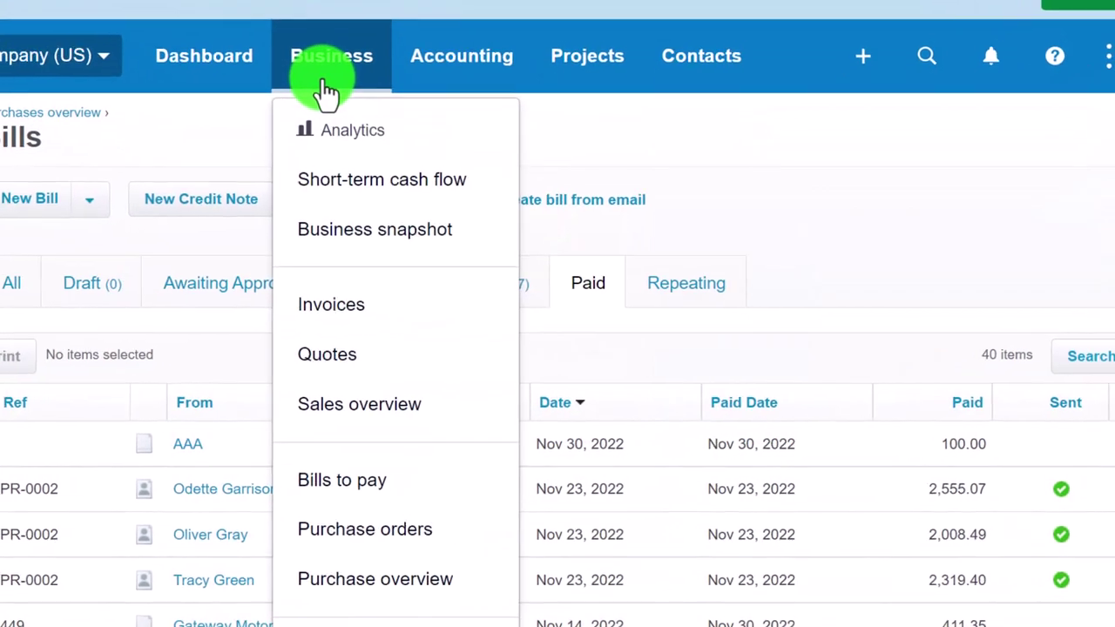
{"action": "left_click", "coordinate": [366, 488]}
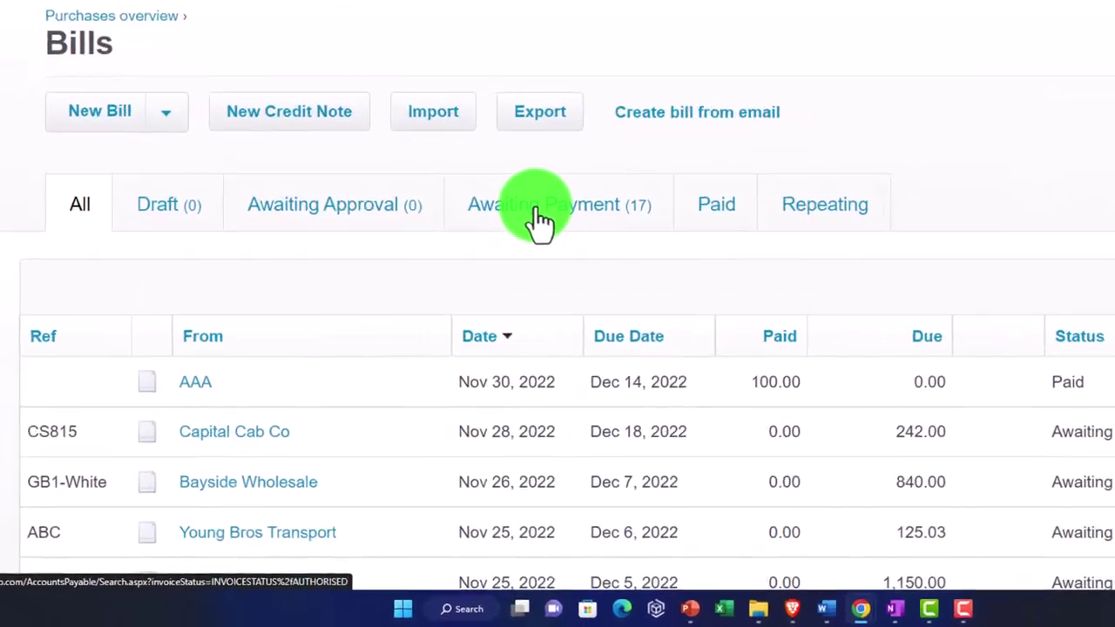
{"action": "left_click", "coordinate": [566, 192]}
{"action": "scroll", "coordinate": [568, 241], "scroll_direction": "down", "scroll_amount": 5}
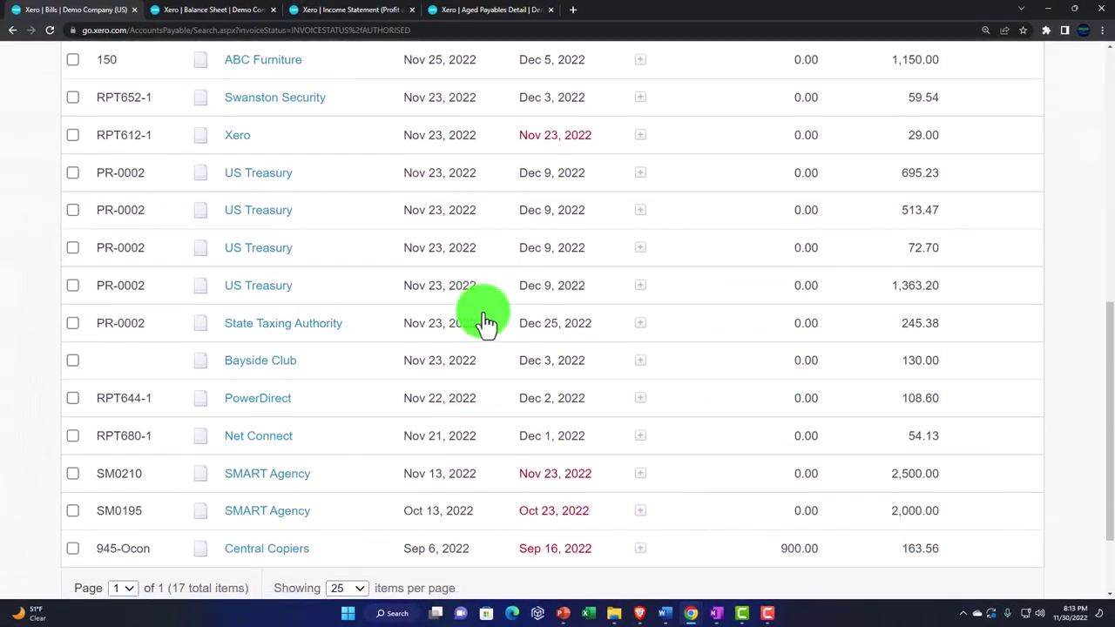
{"action": "scroll", "coordinate": [485, 322], "scroll_direction": "down", "scroll_amount": 2}
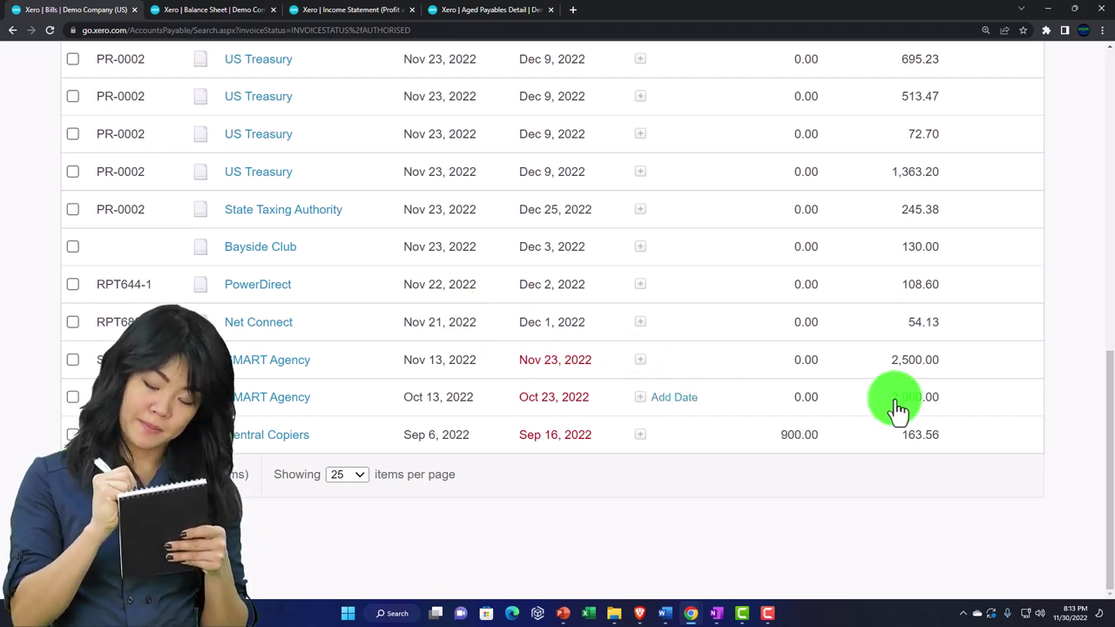
{"action": "scroll", "coordinate": [898, 409], "scroll_direction": "up", "scroll_amount": 8}
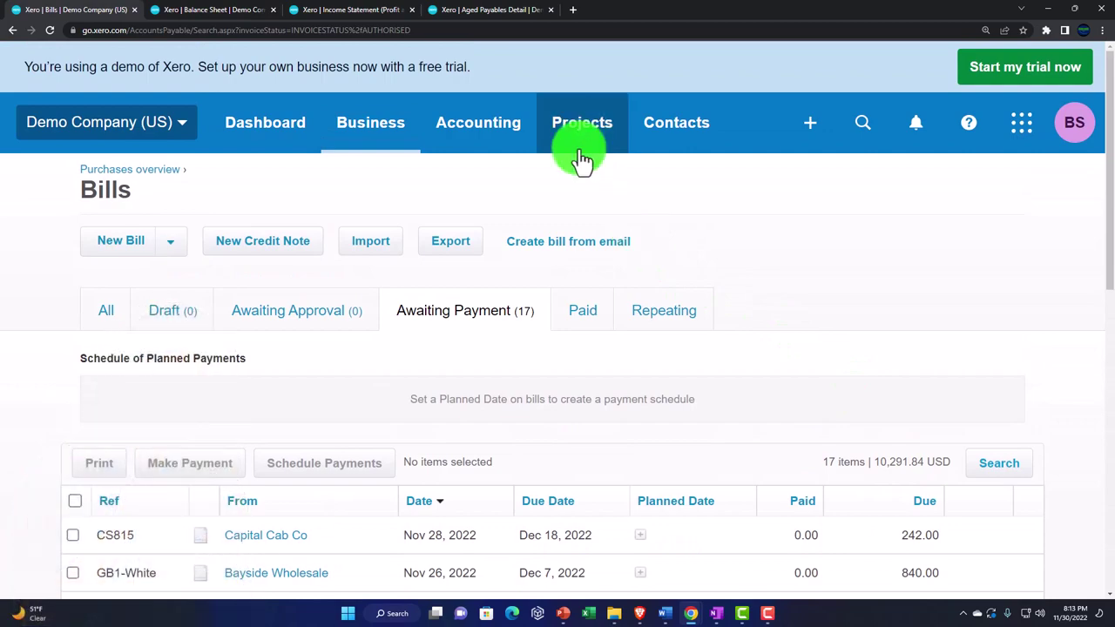
Step: Open the AAA contact from the Suppliers list and review its activity
{"action": "left_click", "coordinate": [678, 133]}
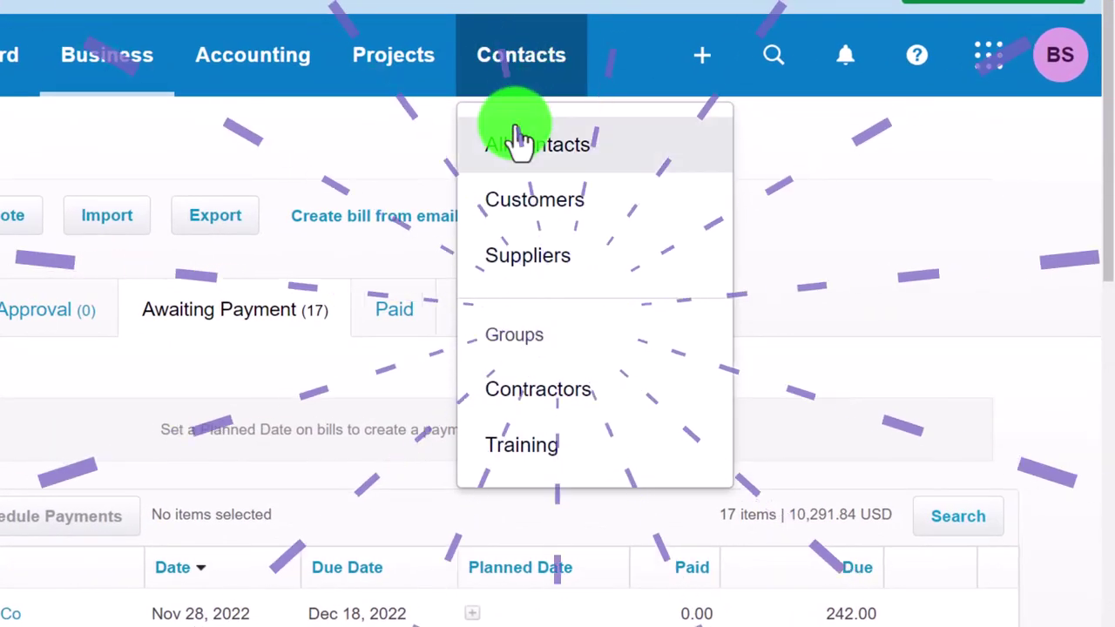
{"action": "left_click", "coordinate": [594, 264]}
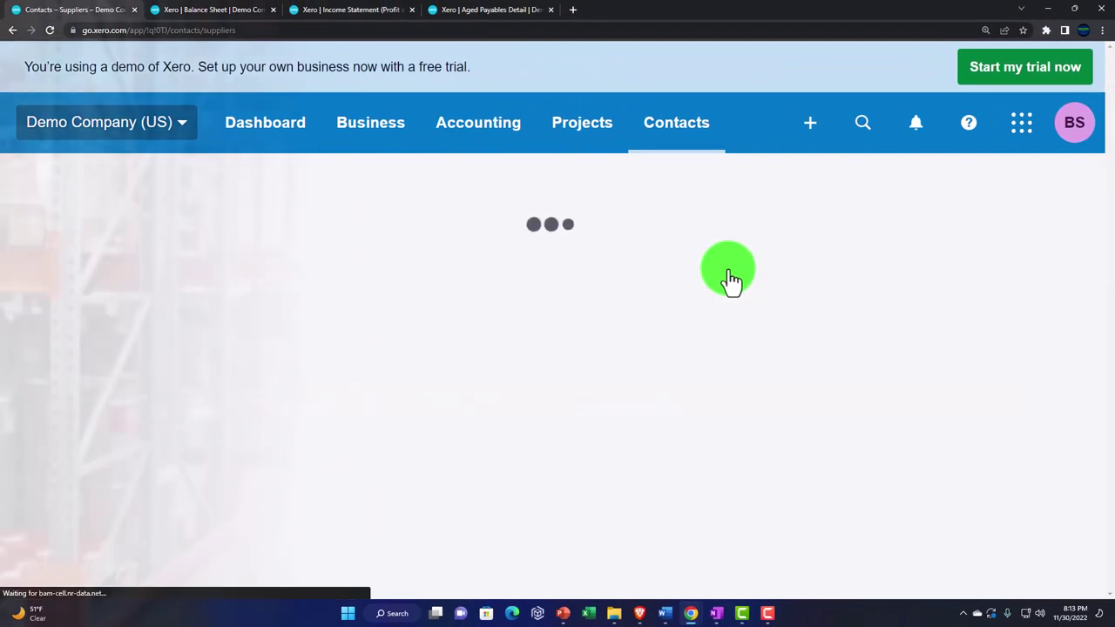
{"action": "scroll", "coordinate": [574, 326], "scroll_direction": "down", "scroll_amount": 1}
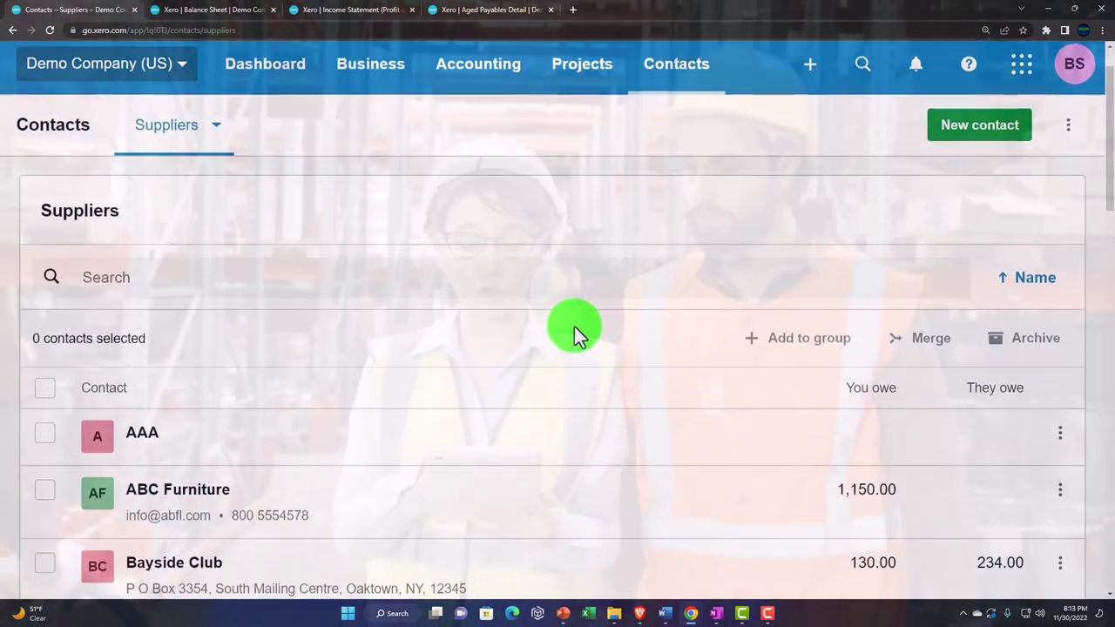
{"action": "scroll", "coordinate": [574, 327], "scroll_direction": "down", "scroll_amount": 2}
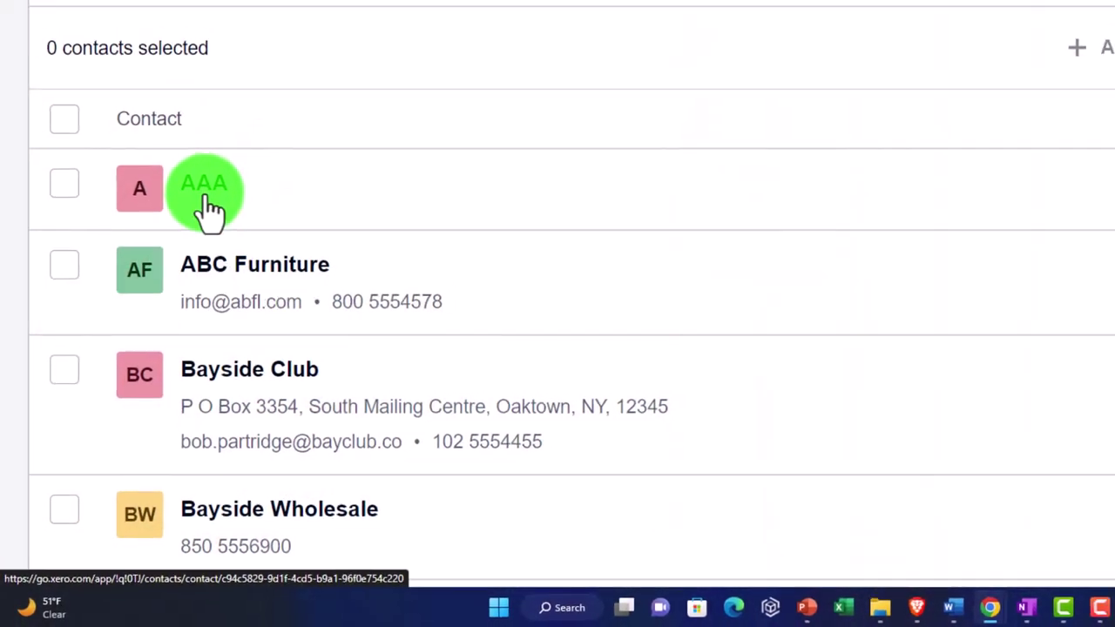
{"action": "left_click", "coordinate": [211, 179]}
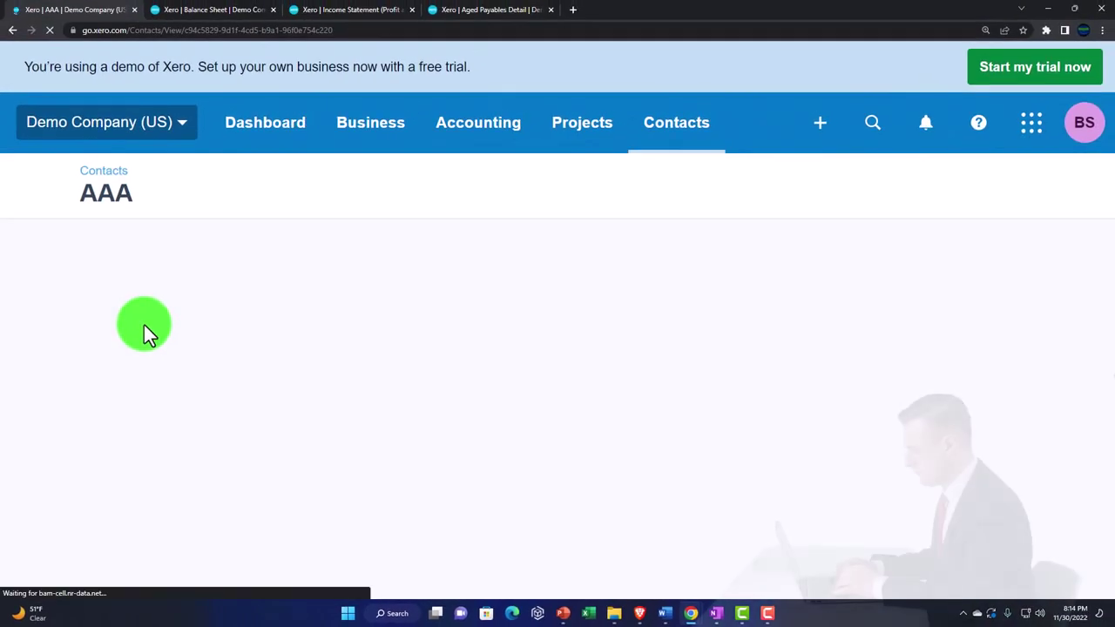
{"action": "scroll", "coordinate": [144, 325], "scroll_direction": "down", "scroll_amount": 1}
{"action": "scroll", "coordinate": [147, 331], "scroll_direction": "down", "scroll_amount": 5}
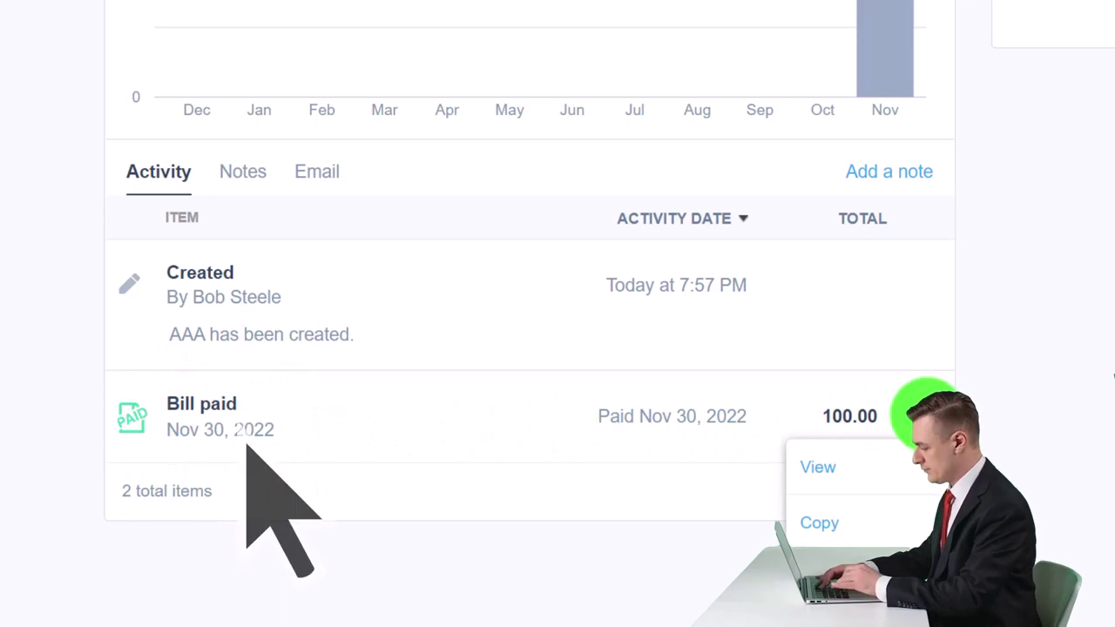
Step: View the paid Nov 30, 2022 bill from AAA's activity, show its history entries and review the bill details
{"action": "left_click", "coordinate": [847, 468]}
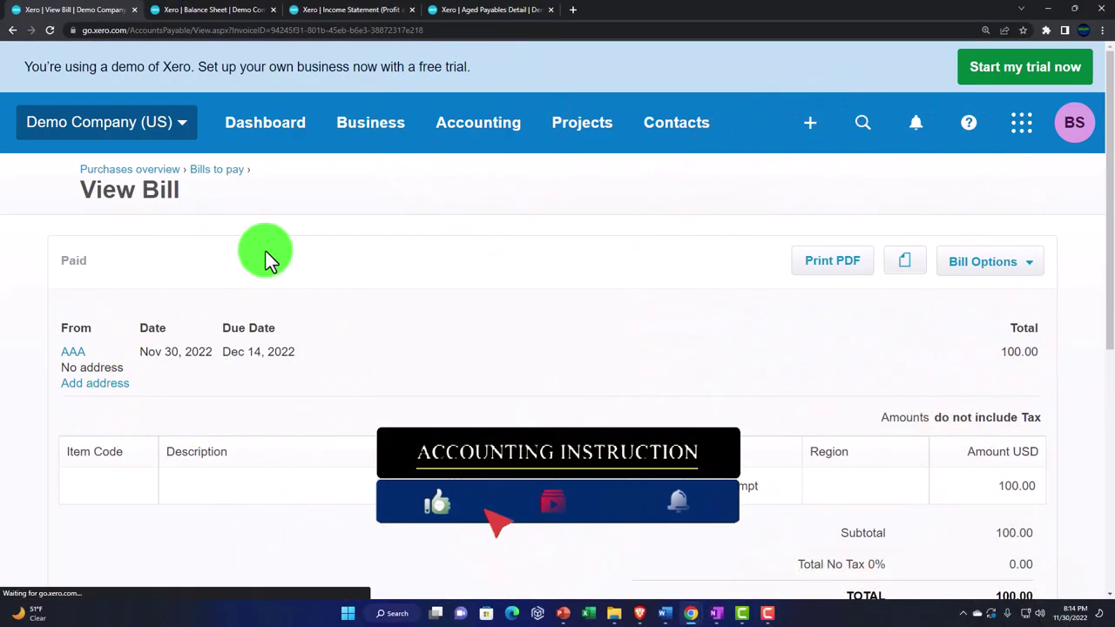
{"action": "scroll", "coordinate": [265, 253], "scroll_direction": "down", "scroll_amount": 5}
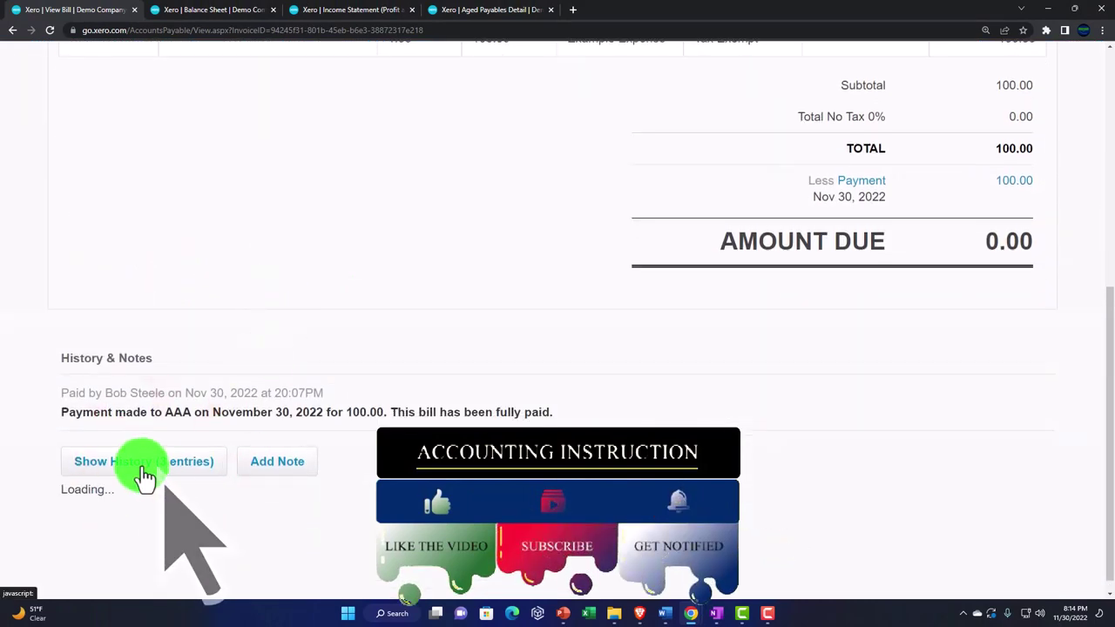
{"action": "scroll", "coordinate": [131, 466], "scroll_direction": "down", "scroll_amount": 1}
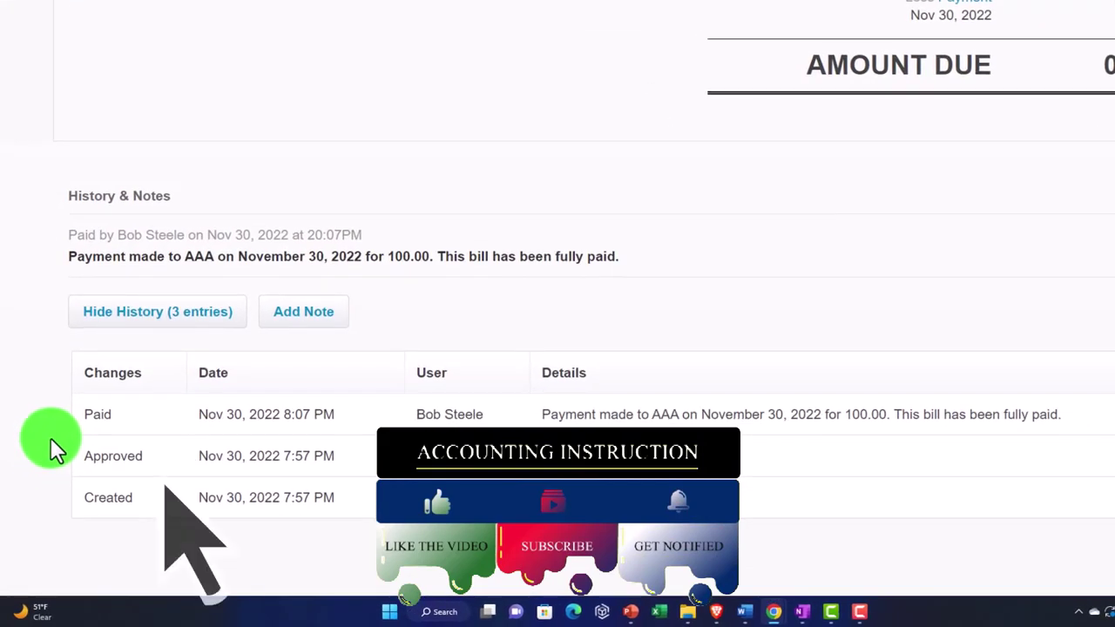
{"action": "scroll", "coordinate": [51, 440], "scroll_direction": "up", "scroll_amount": 10}
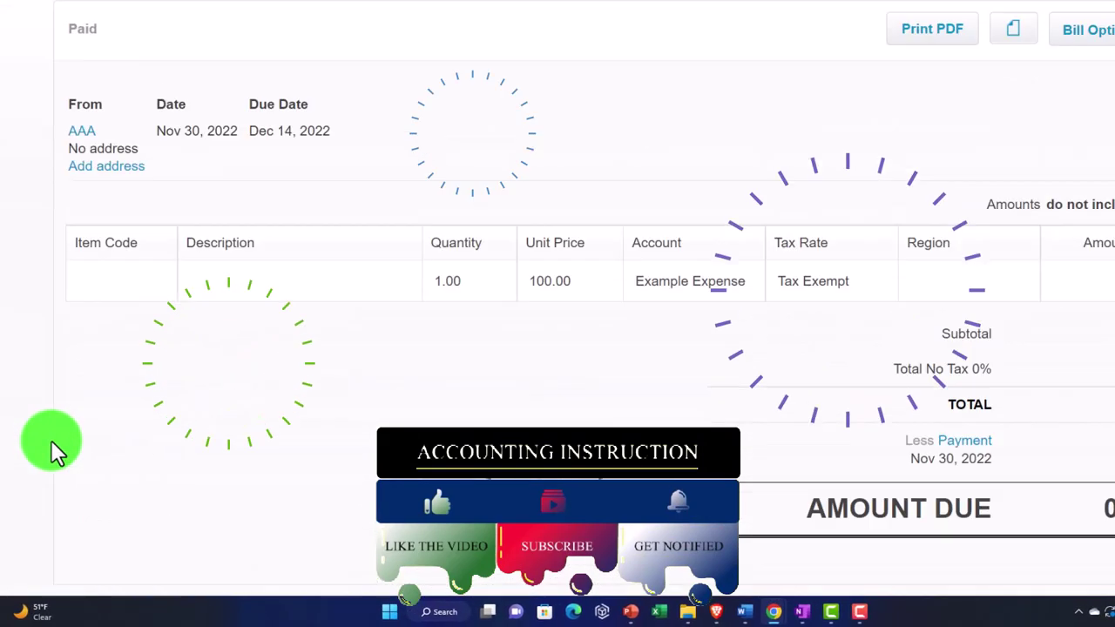